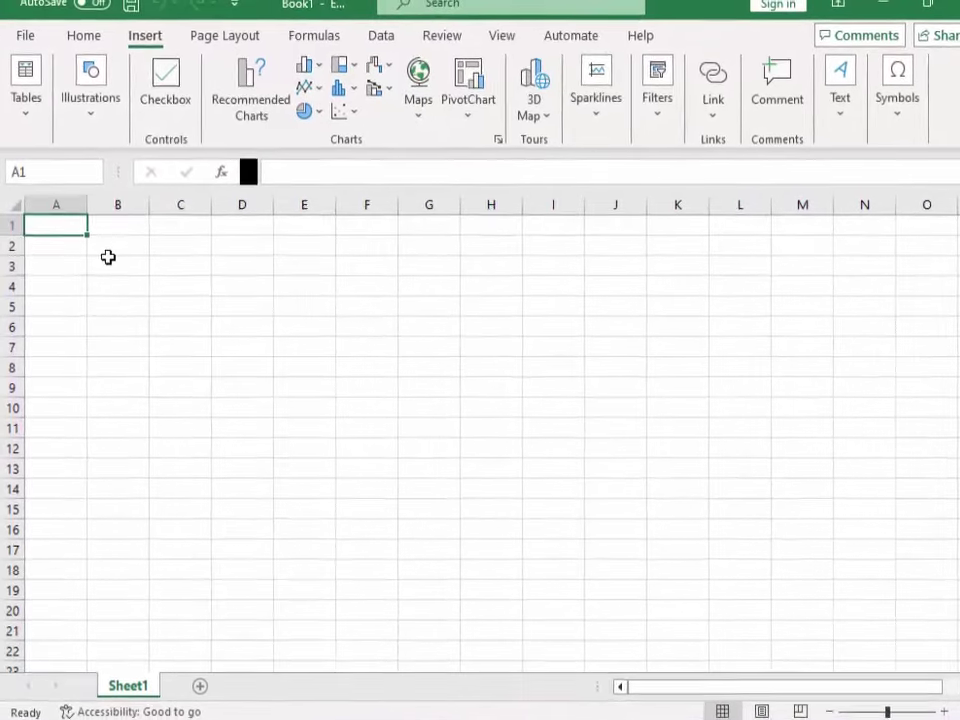
# - Look through the File view, the Home tab and the Insert tab's Tables list on the blank workbook
pyautogui.click(104, 234)
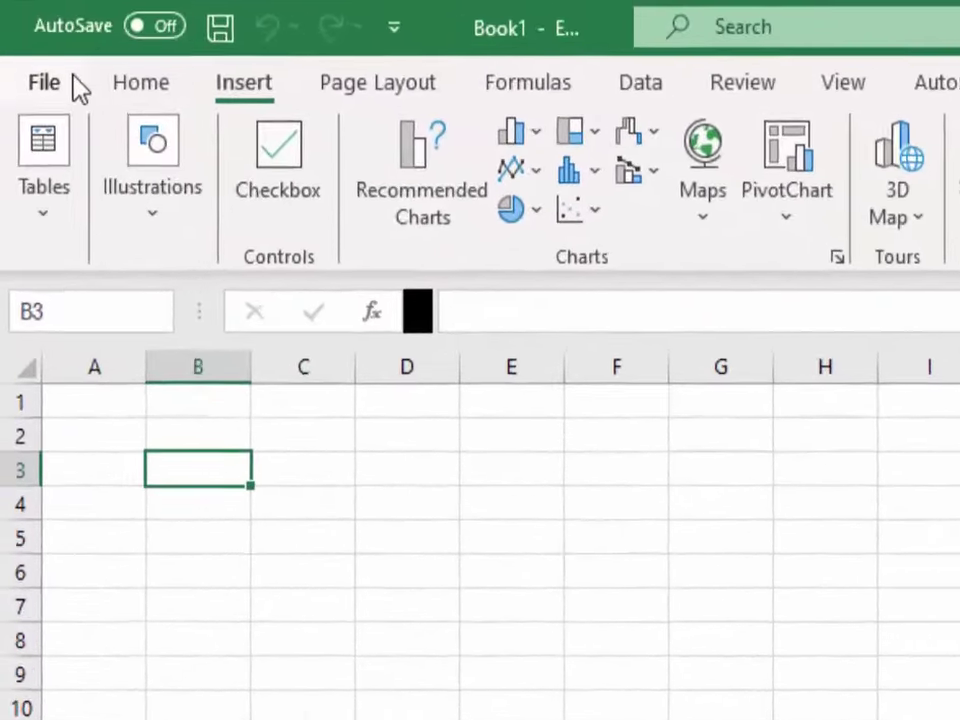
pyautogui.click(38, 35)
pyautogui.click(70, 98)
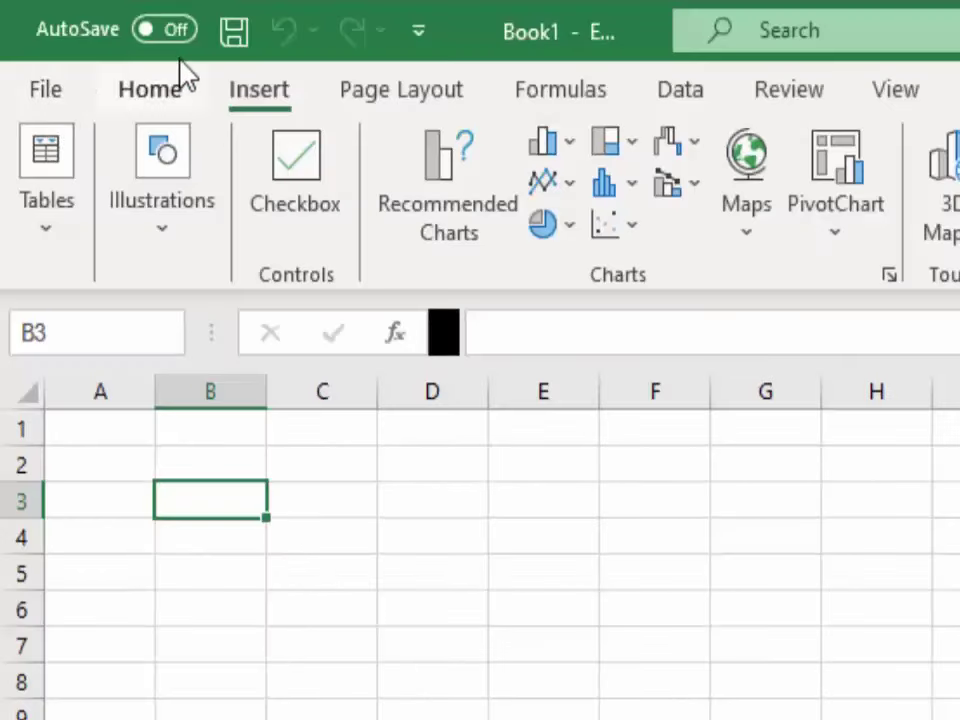
pyautogui.click(160, 95)
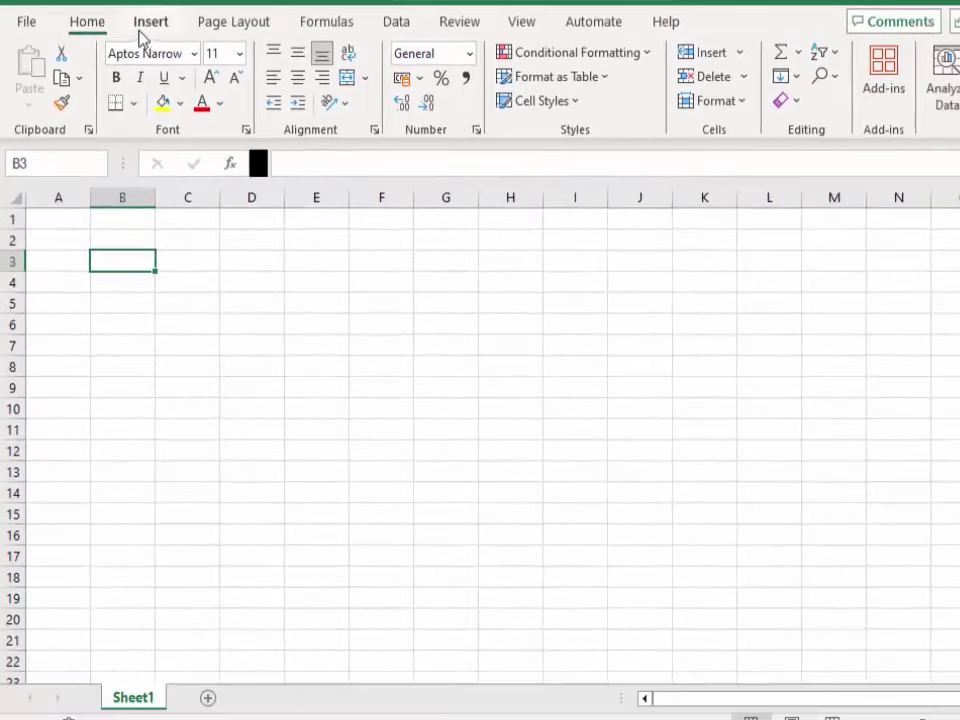
pyautogui.click(142, 28)
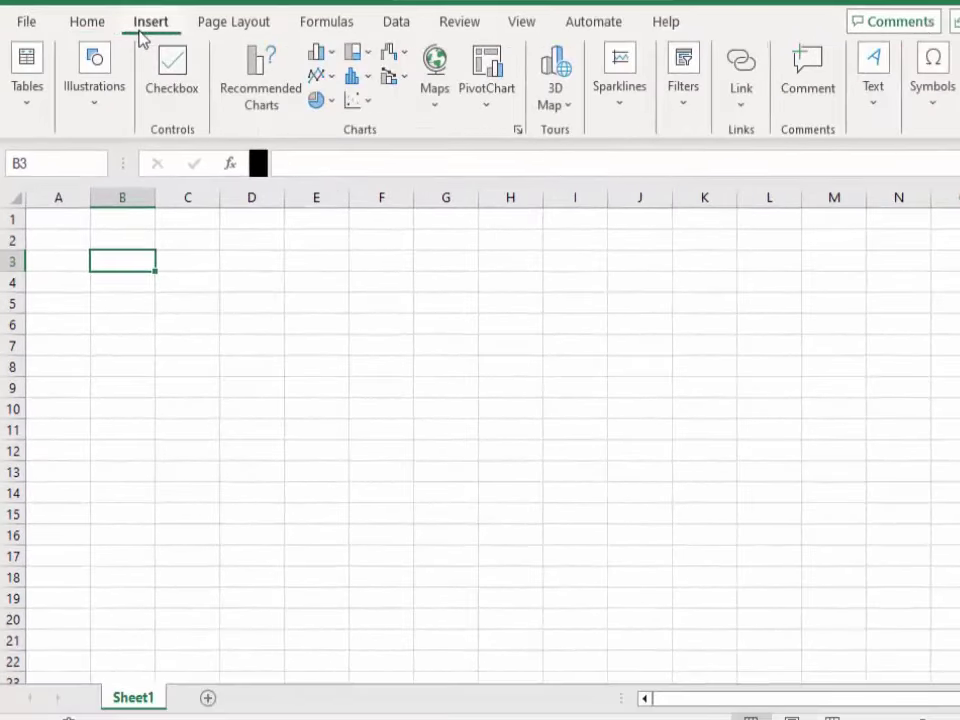
pyautogui.click(25, 116)
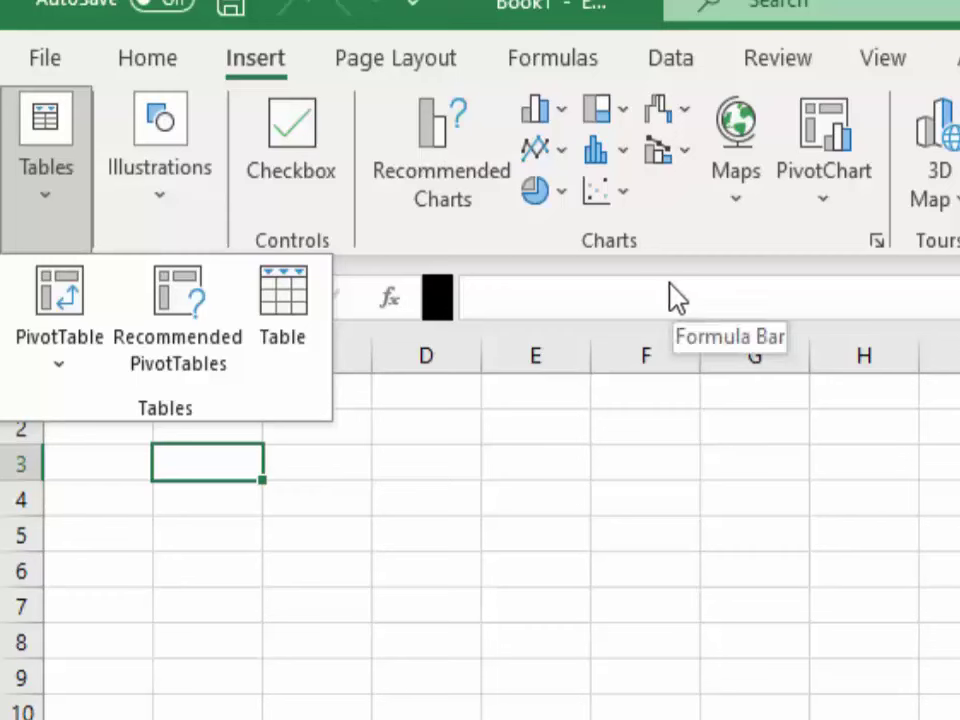
pyautogui.click(320, 493)
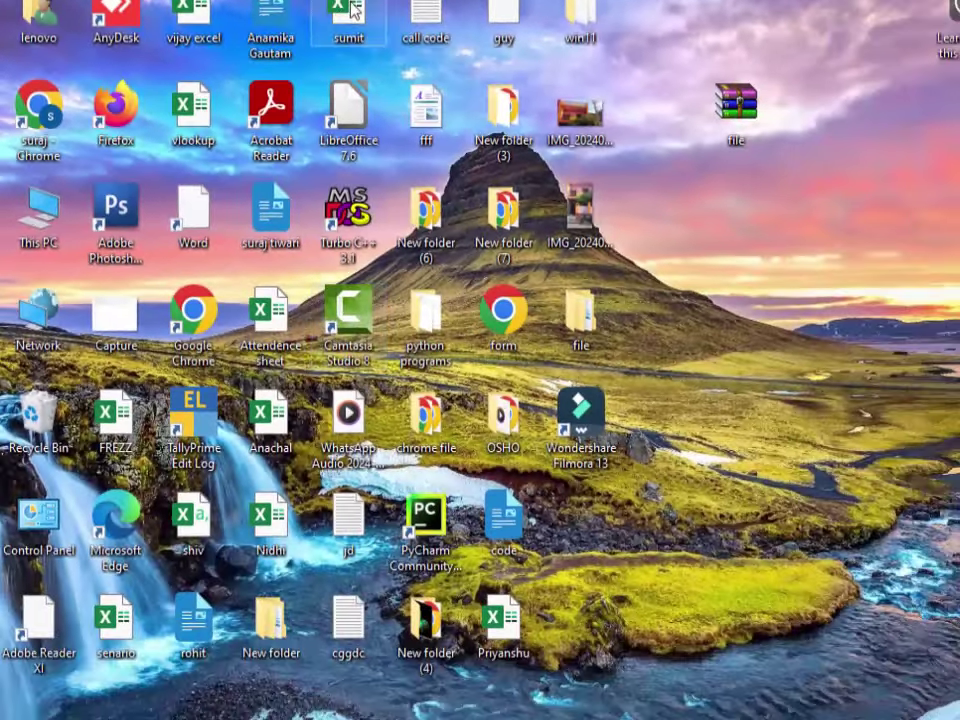
# - Open the attendance workbook and select its Em Id data, totals columns and whole sheet to review
pyautogui.doubleClick(350, 12)
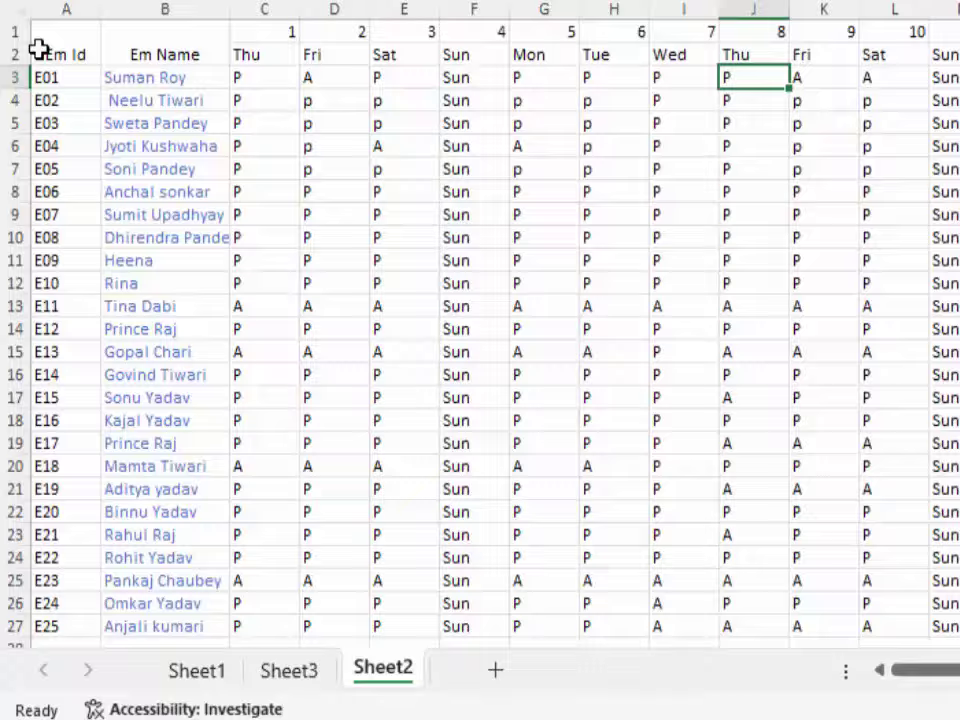
pyautogui.moveTo(39, 49); pyautogui.dragTo(604, 362)
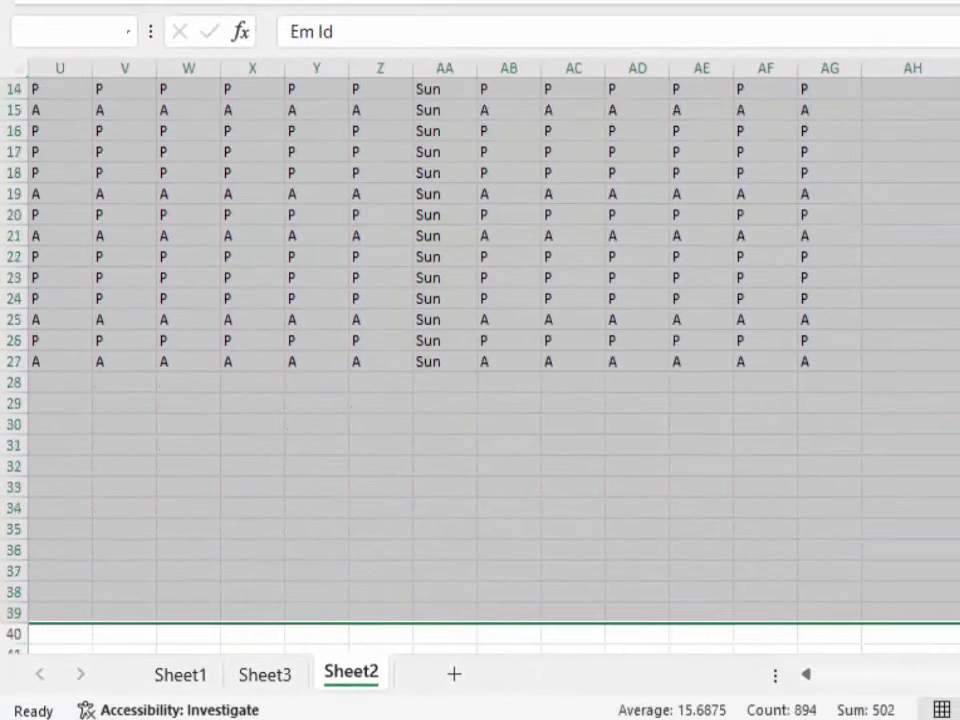
pyautogui.moveTo(950, 640)
pyautogui.mouseDown()
pyautogui.moveTo(655, 418)
pyautogui.moveTo(804, 318)
pyautogui.mouseUp()
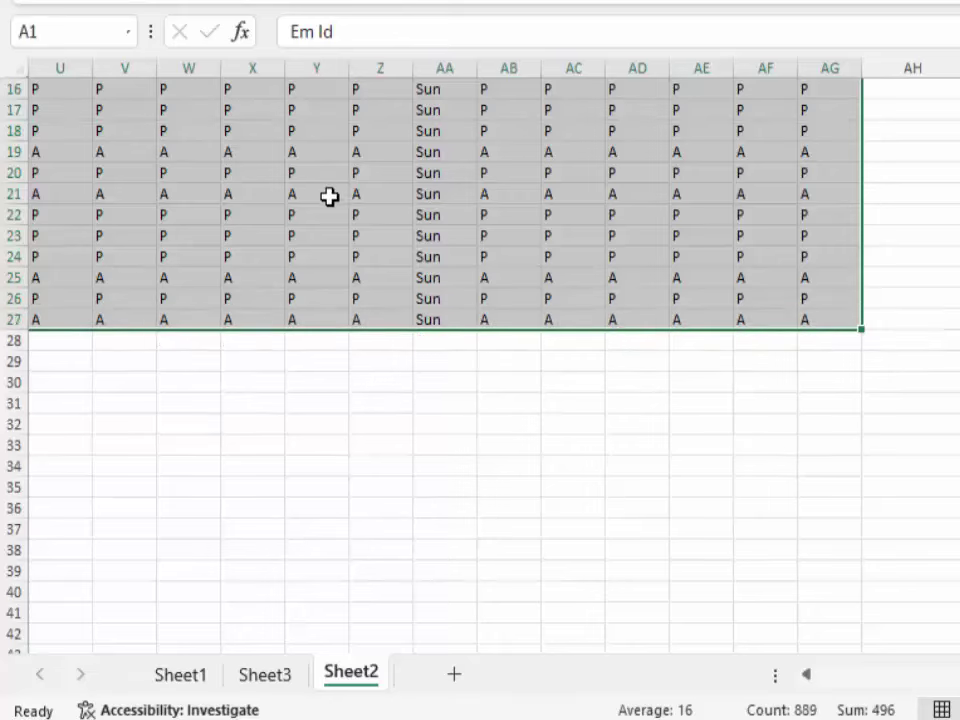
pyautogui.scroll(5, 330, 197)
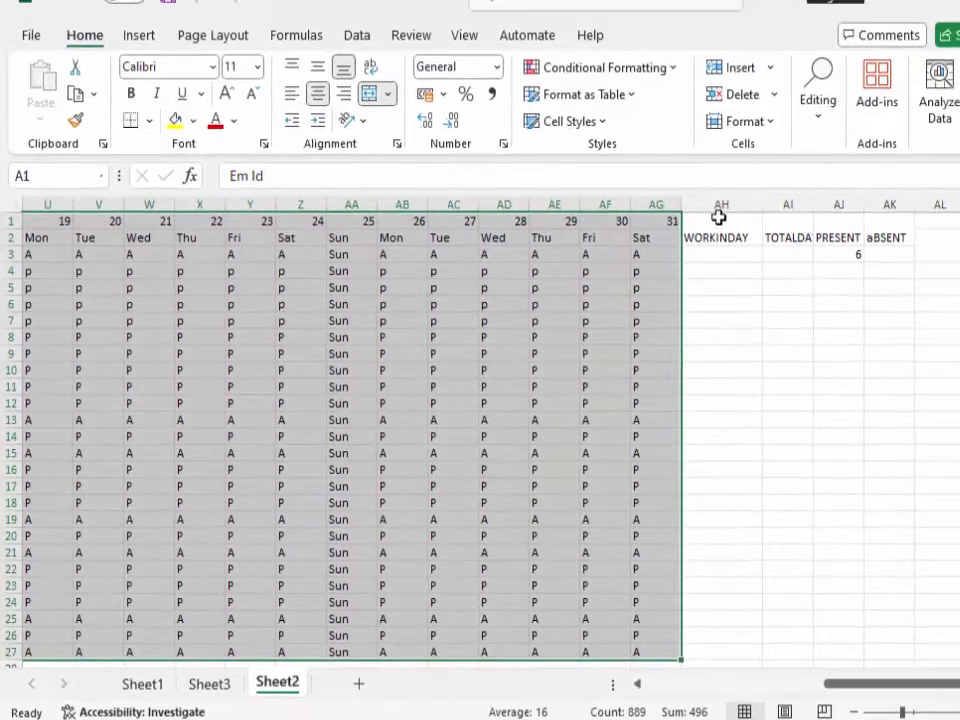
pyautogui.moveTo(719, 216); pyautogui.dragTo(890, 655)
pyautogui.click(399, 374)
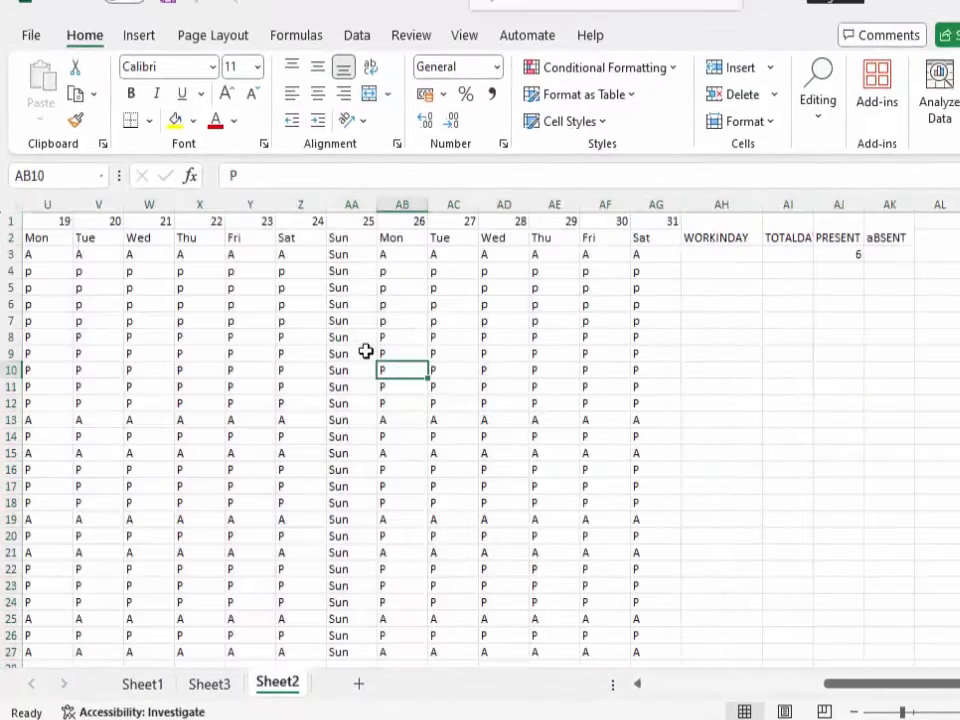
pyautogui.click(366, 351)
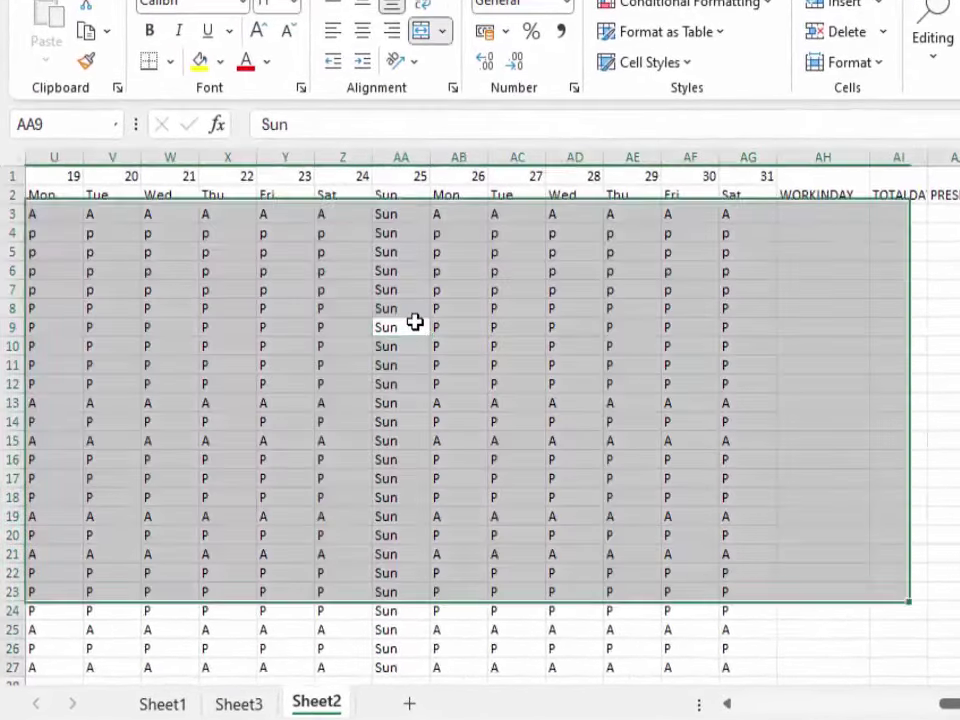
pyautogui.hotkey('ctrl', 'a')
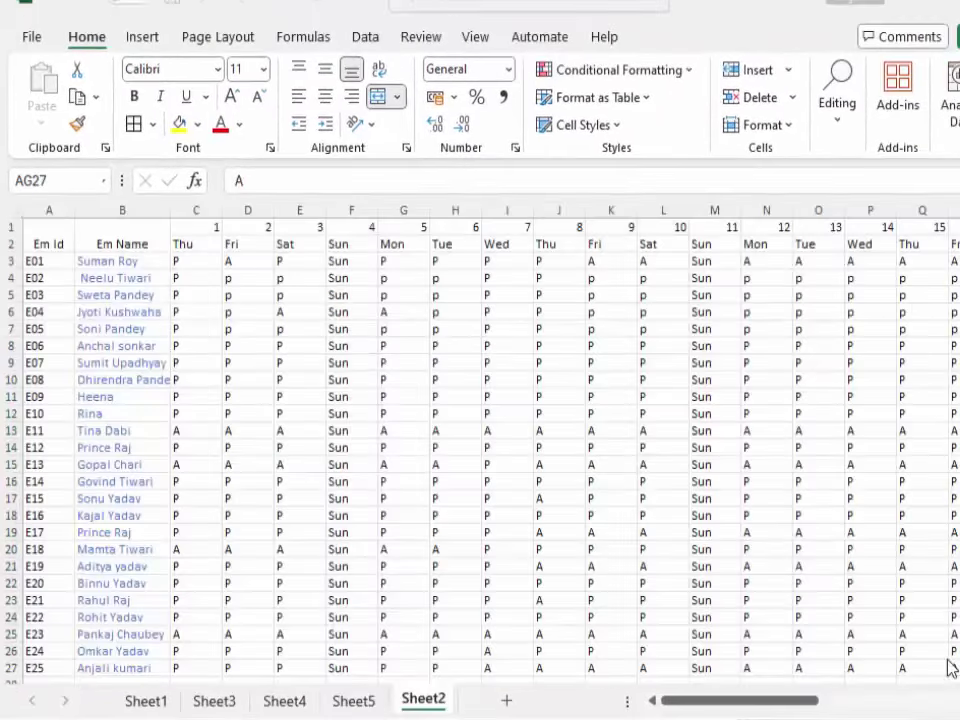
# - Clear the selection and enter Name as the column B header
pyautogui.hotkey('ctrl', 'a')
pyautogui.click(436, 532)
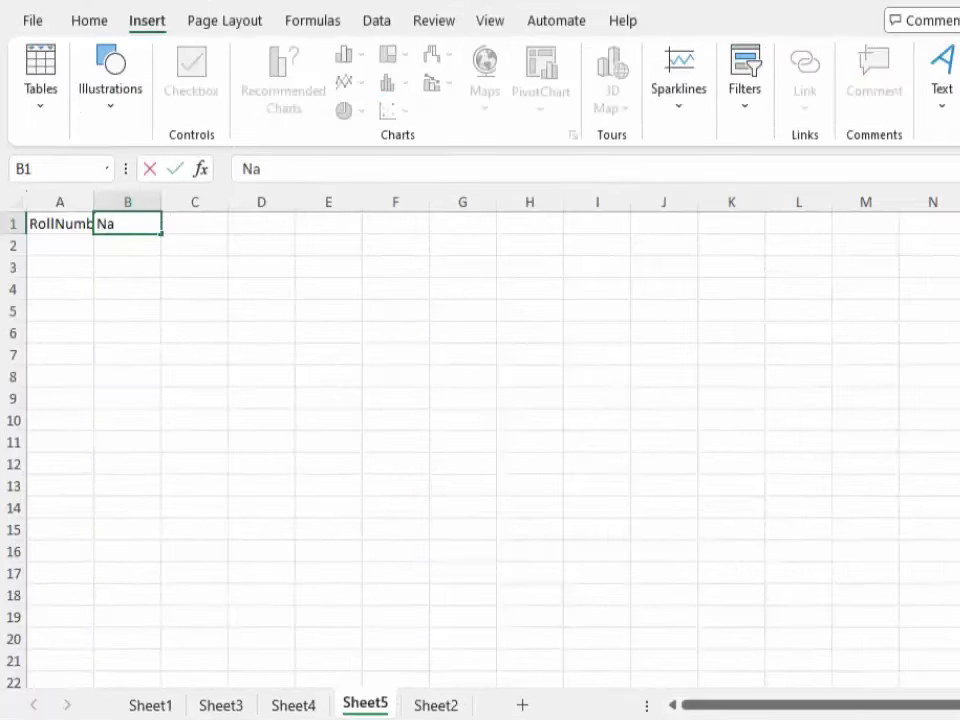
pyautogui.write(',')
pyautogui.press('BackSpace')
pyautogui.write('me')
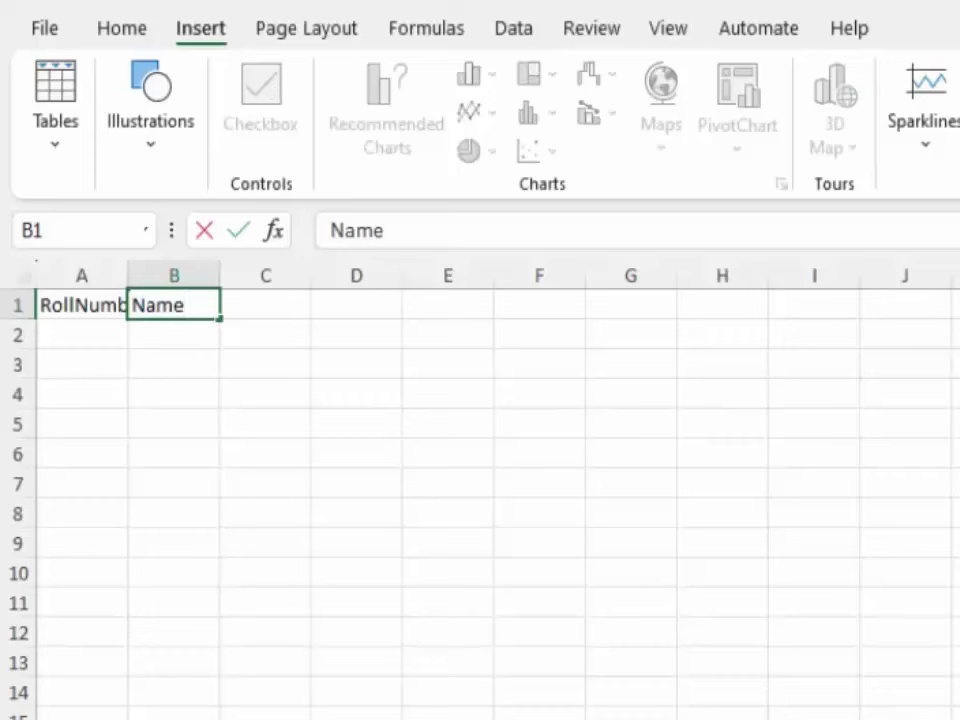
pyautogui.click(266, 301)
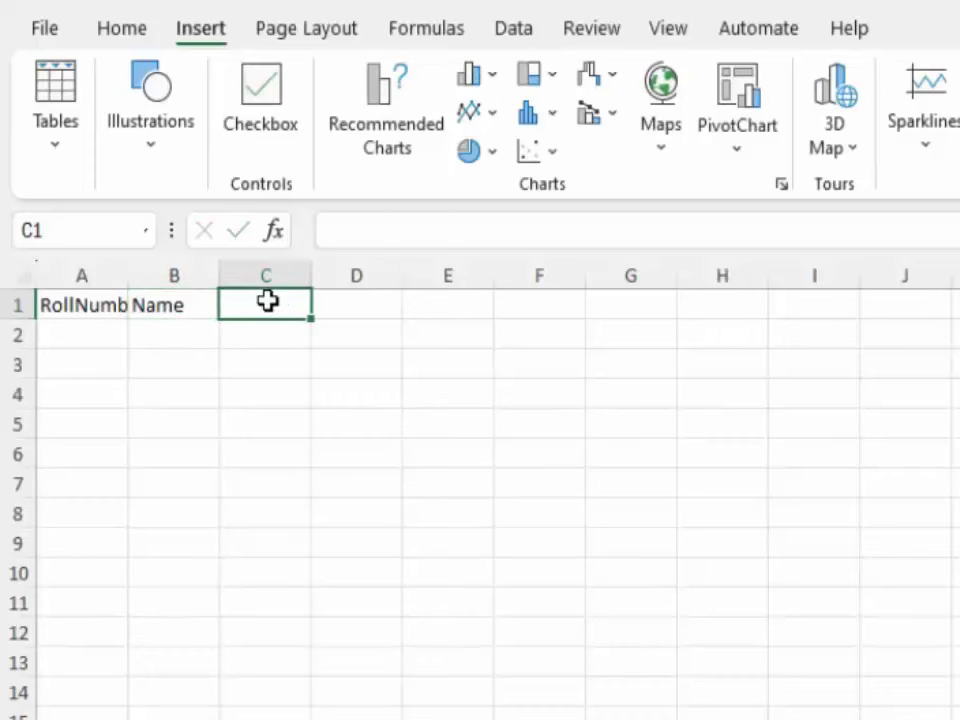
# - Enter 1 and 2 as the first day numbers and fill them across row 1
pyautogui.write('1')
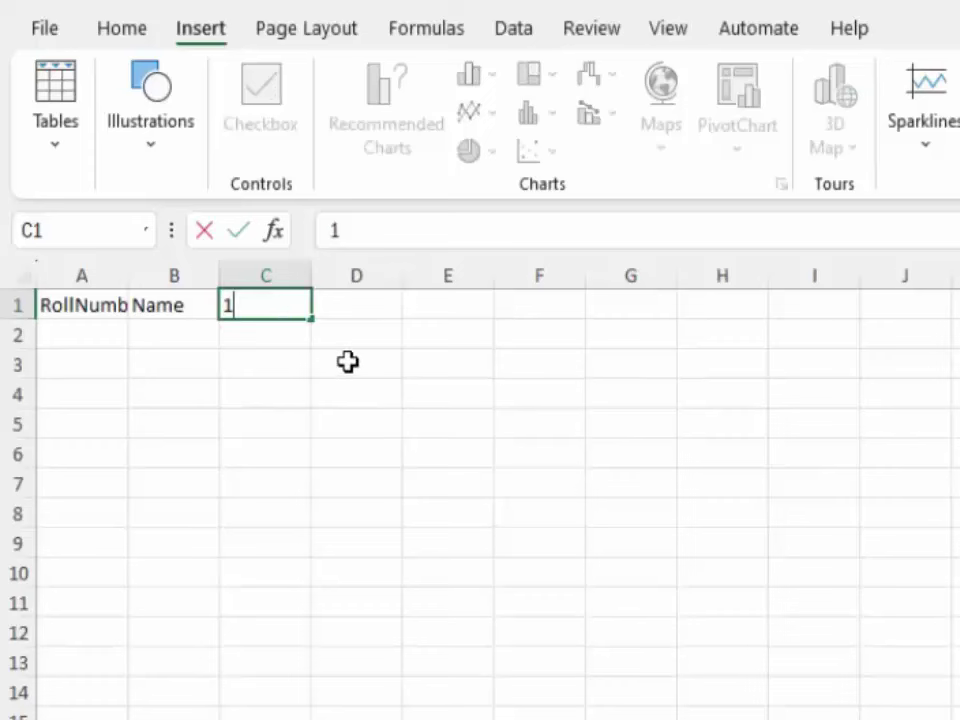
pyautogui.click(371, 308)
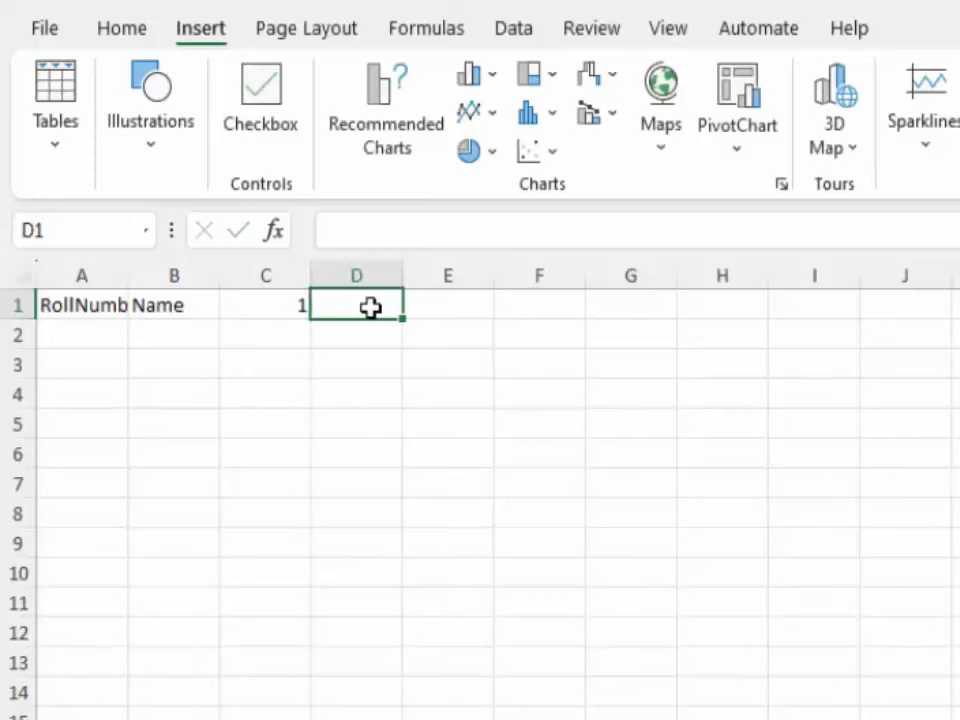
pyautogui.write('2')
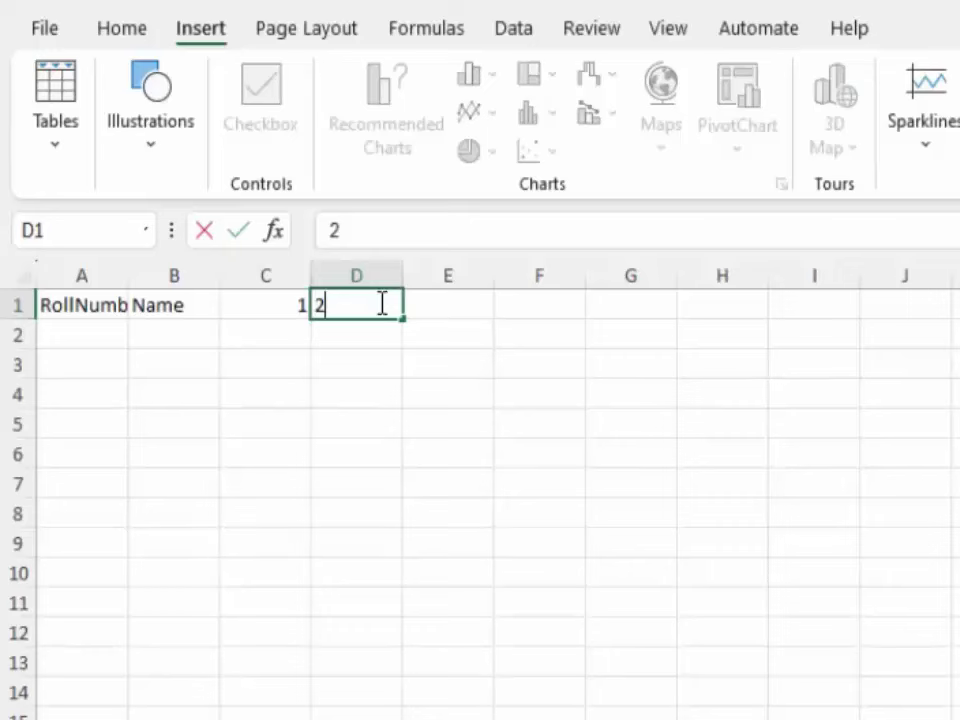
pyautogui.click(245, 308)
pyautogui.moveTo(354, 292); pyautogui.dragTo(930, 262)
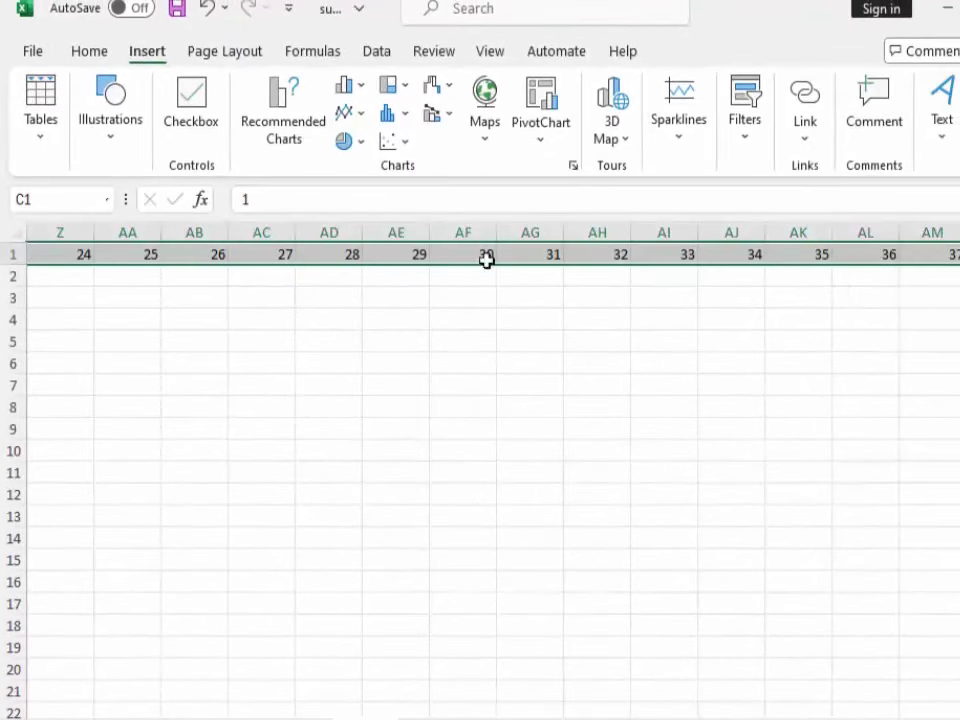
# - Delete the extra day numbers 32 to 37 so the days stop at 31
pyautogui.moveTo(576, 254); pyautogui.dragTo(931, 259)
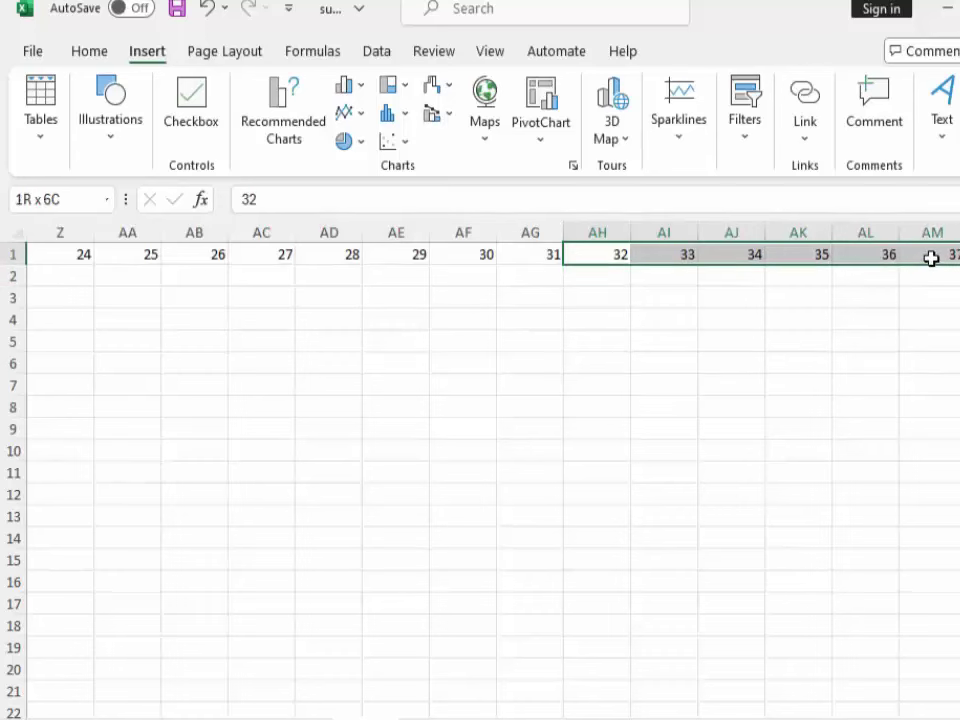
pyautogui.press('Delete')
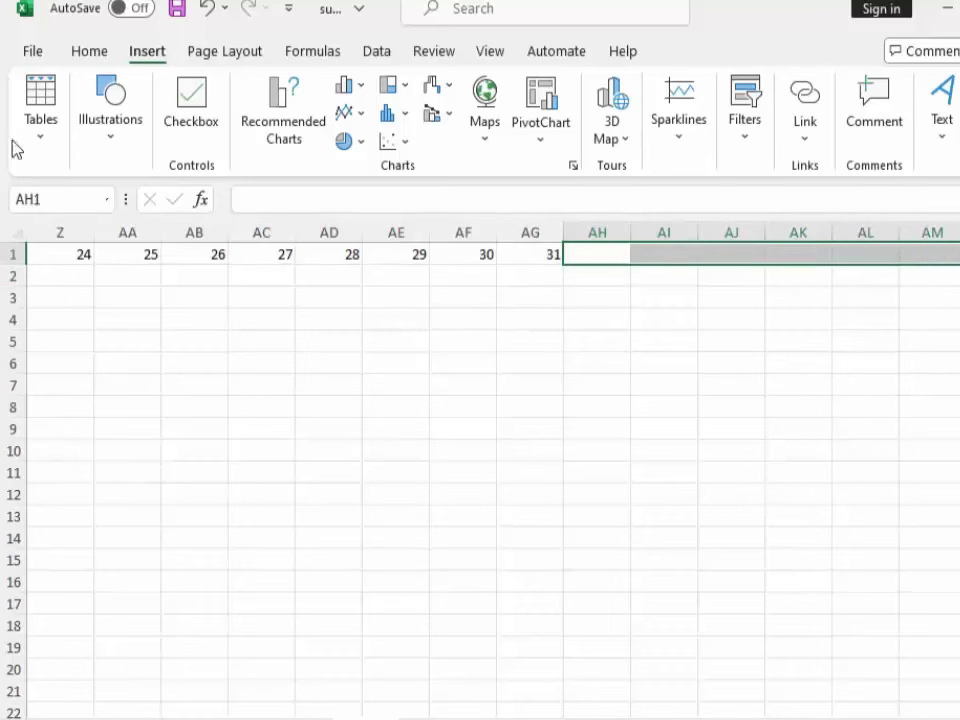
pyautogui.hscroll(-3, 490, 470)
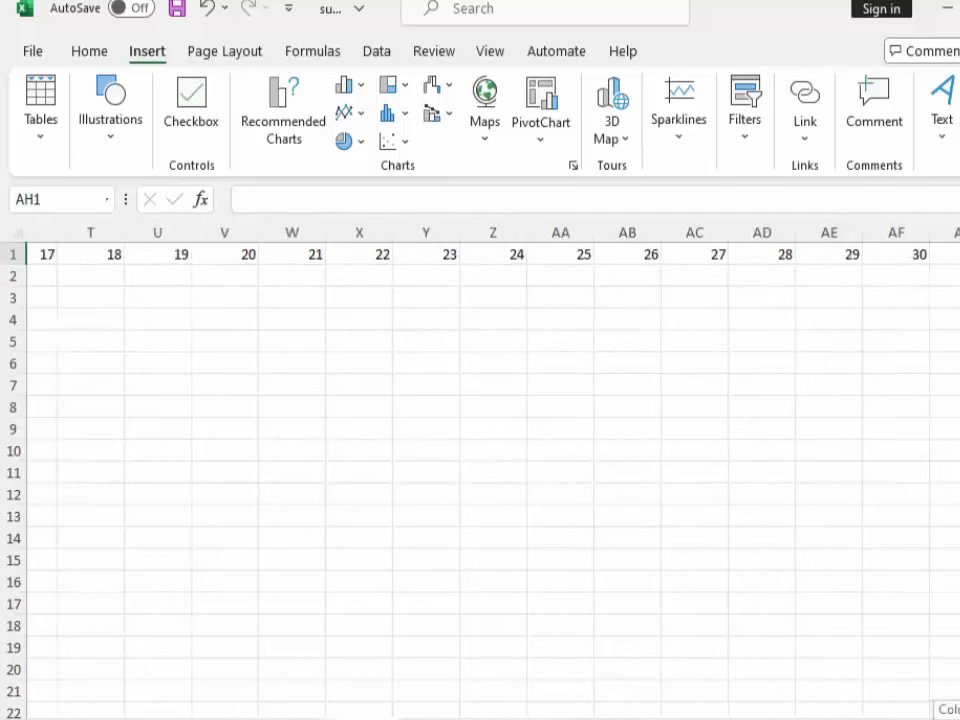
pyautogui.hscroll(-6, 490, 470)
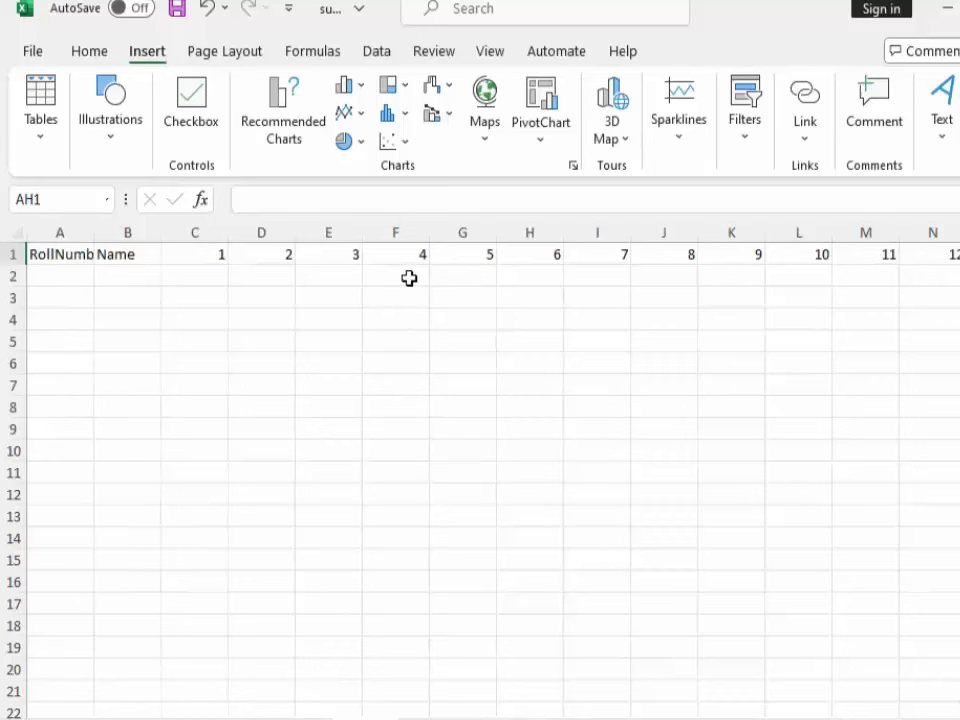
# - Enter Mon under day 5 and fill weekdays along row 2, with Thu under day 1
pyautogui.click(478, 278)
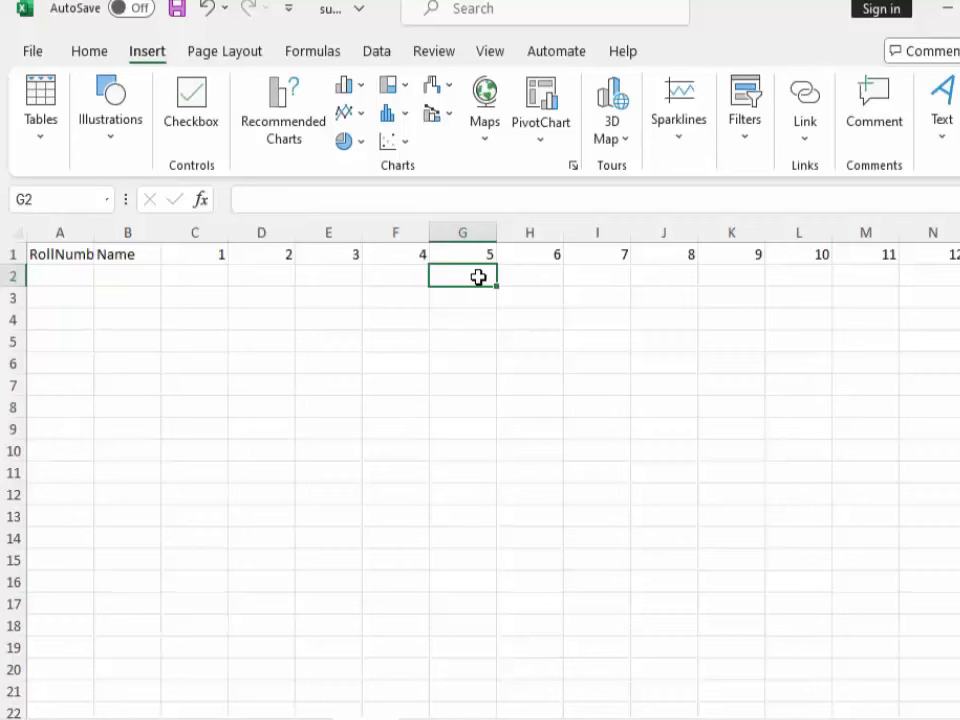
pyautogui.write('Mon')
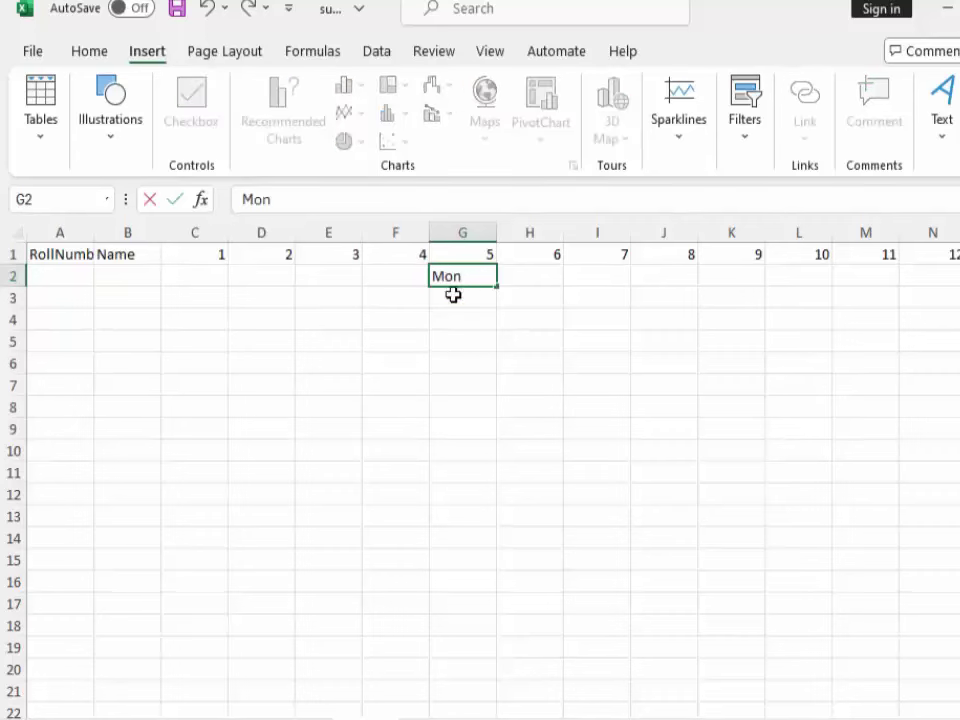
pyautogui.click(450, 317)
pyautogui.click(466, 272)
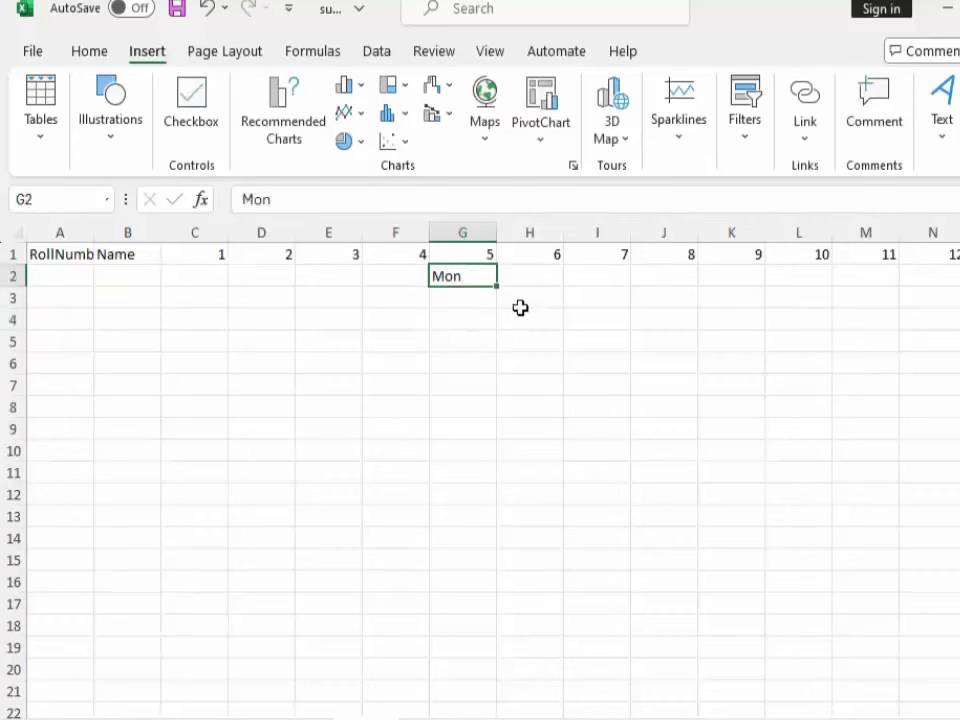
pyautogui.moveTo(498, 287)
pyautogui.mouseDown()
pyautogui.moveTo(955, 321)
pyautogui.moveTo(955, 347)
pyautogui.mouseUp()
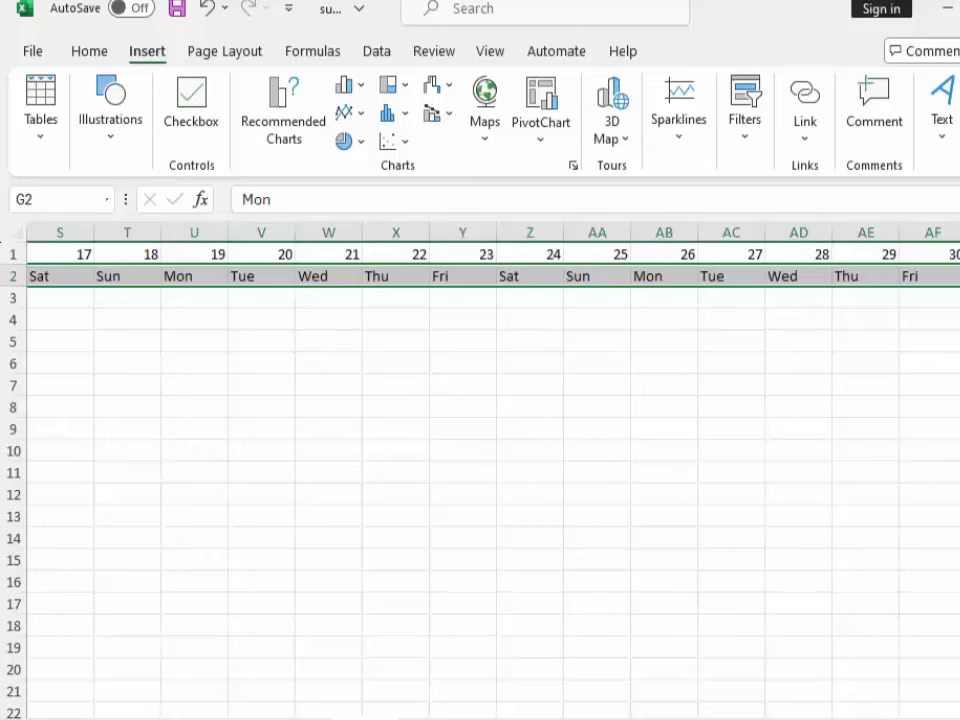
pyautogui.moveTo(2, 240)
pyautogui.mouseDown()
pyautogui.moveTo(193, 332)
pyautogui.moveTo(170, 315)
pyautogui.mouseUp()
pyautogui.moveTo(302, 422); pyautogui.dragTo(309, 414)
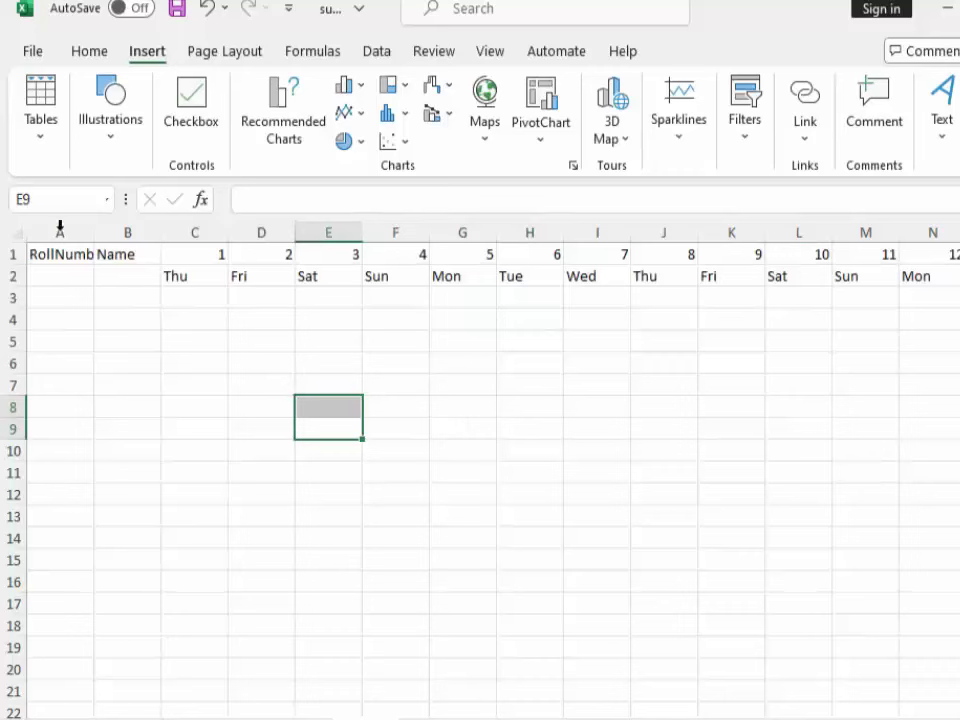
pyautogui.click(56, 274)
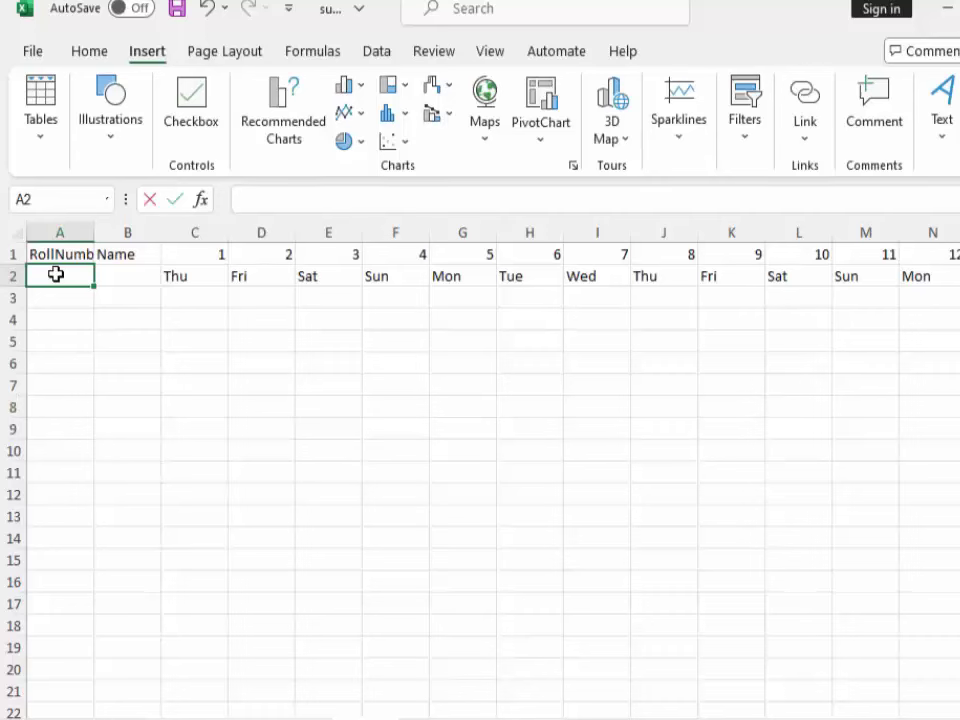
pyautogui.write('1')
pyautogui.press('Return')
pyautogui.write('2')
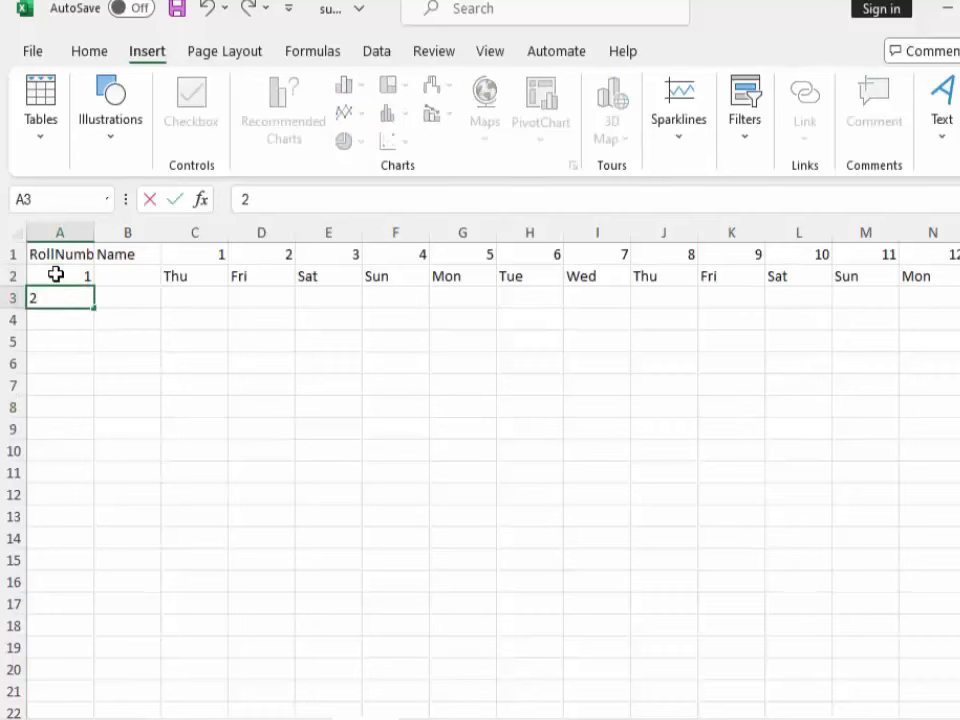
pyautogui.click(57, 274)
pyautogui.moveTo(61, 277); pyautogui.dragTo(83, 305)
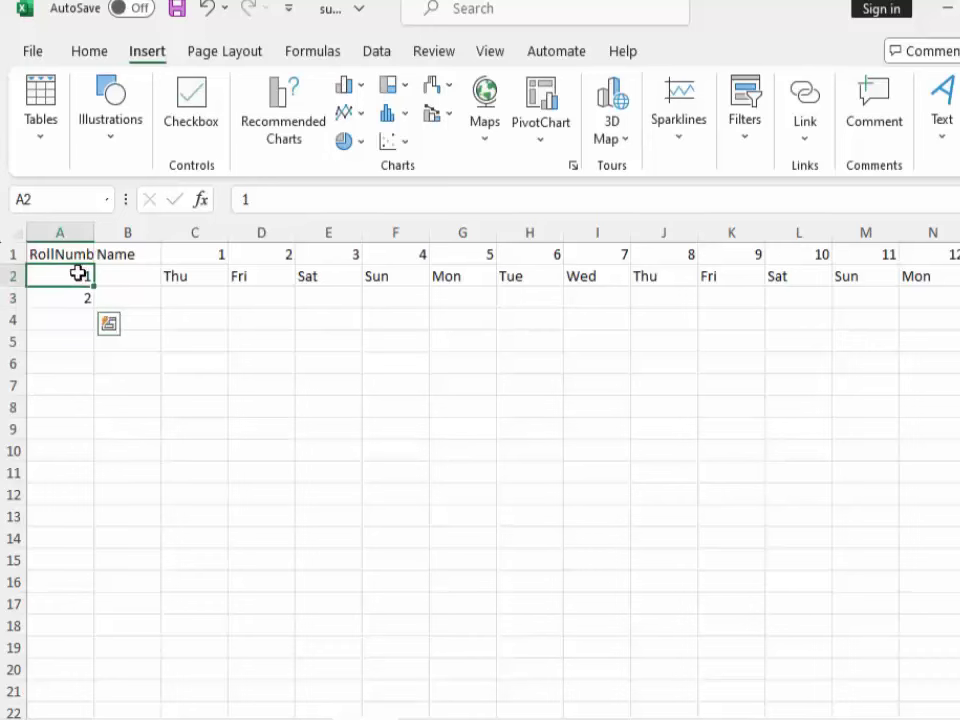
pyautogui.press('Delete')
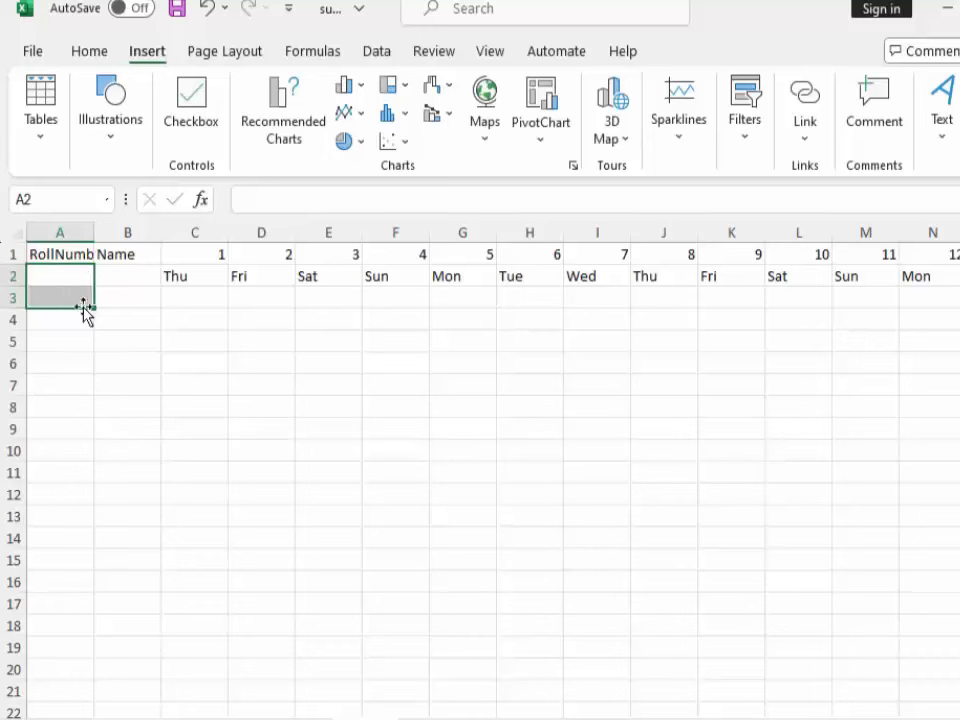
pyautogui.click(75, 288)
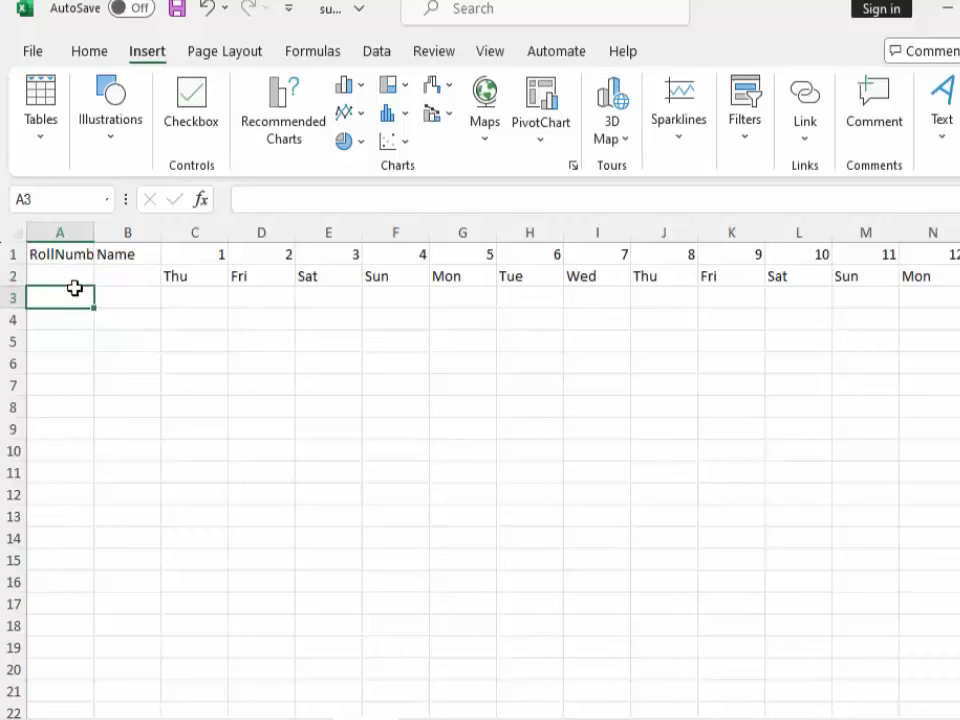
pyautogui.click(64, 251)
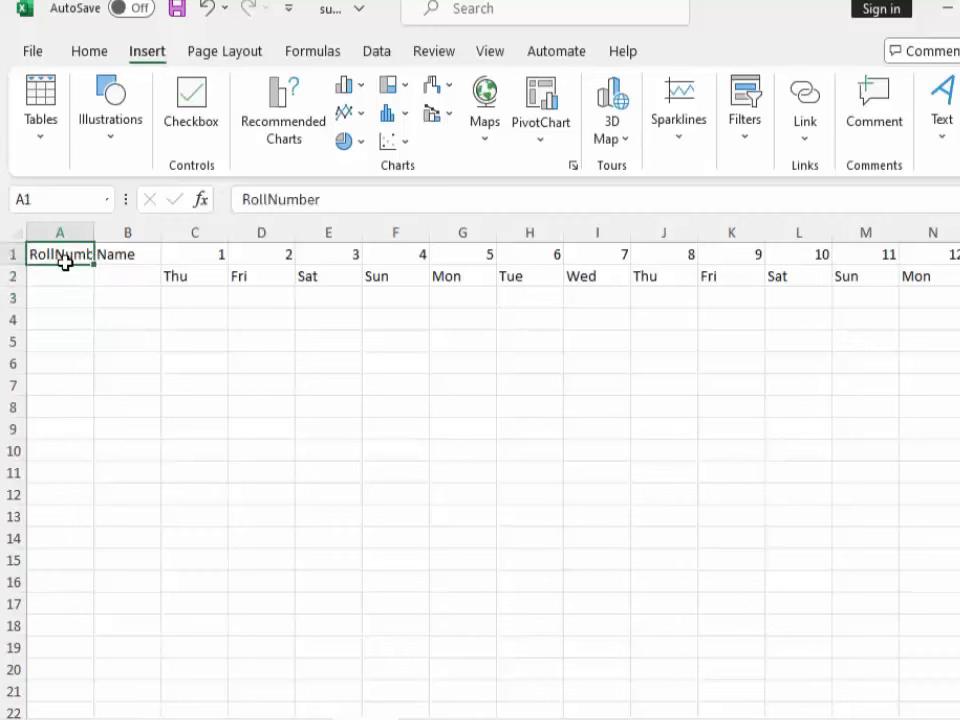
pyautogui.moveTo(77, 258); pyautogui.dragTo(77, 278)
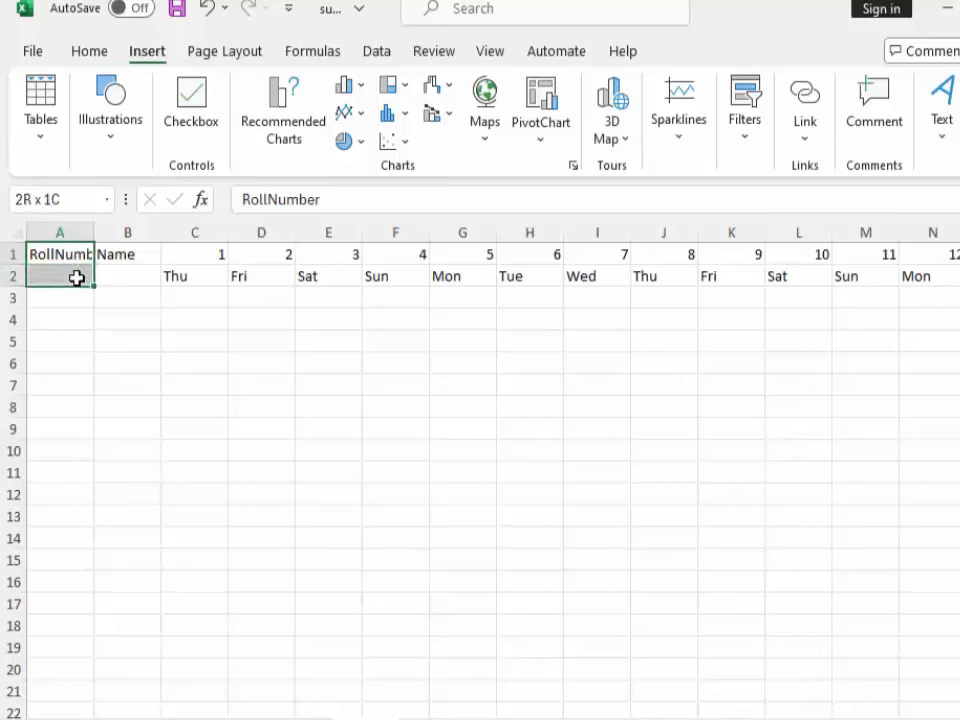
pyautogui.keyDown('ctrl'); pyautogui.moveTo(126, 253); pyautogui.dragTo(126, 274); pyautogui.keyUp('ctrl')
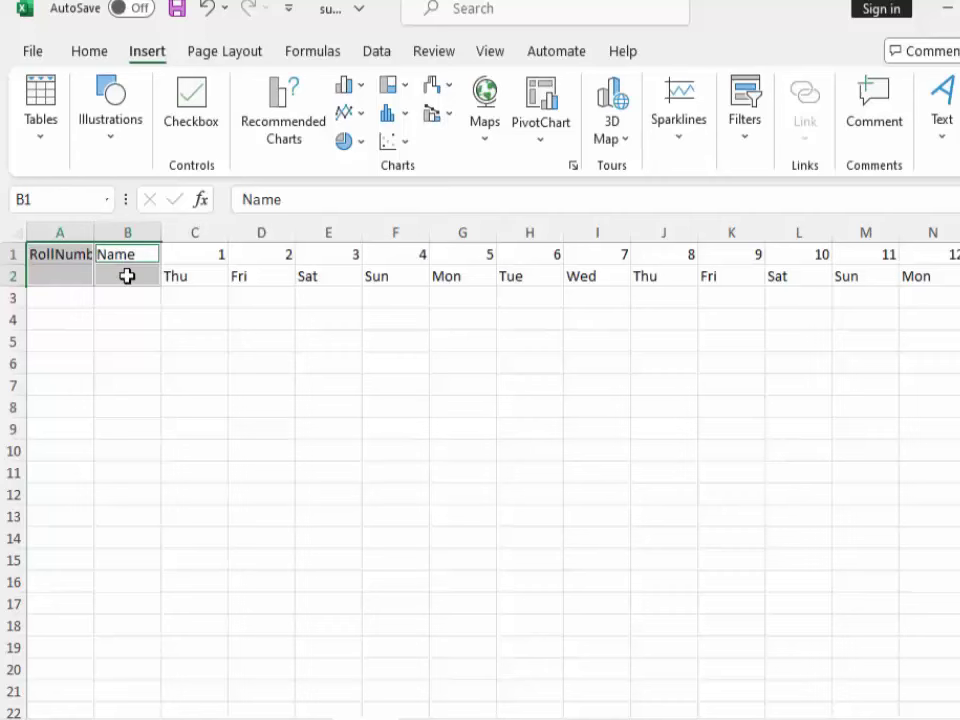
# - Merge the RollNumber and Name headers down through row 2
pyautogui.press('alt')
pyautogui.press('h')
pyautogui.press('m')
pyautogui.press('m')
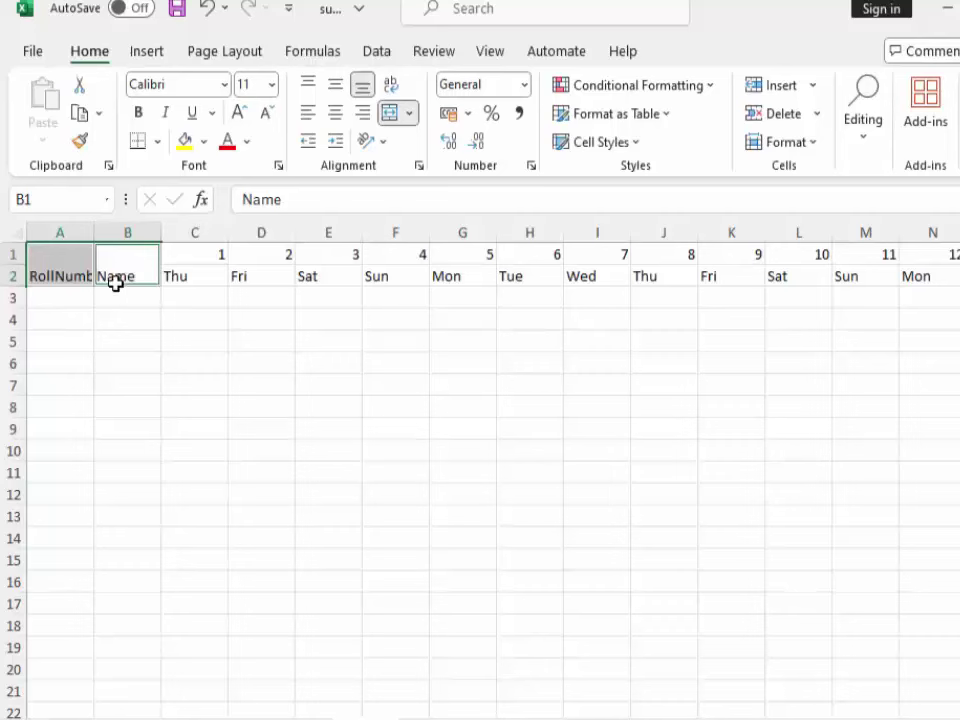
pyautogui.click(180, 377)
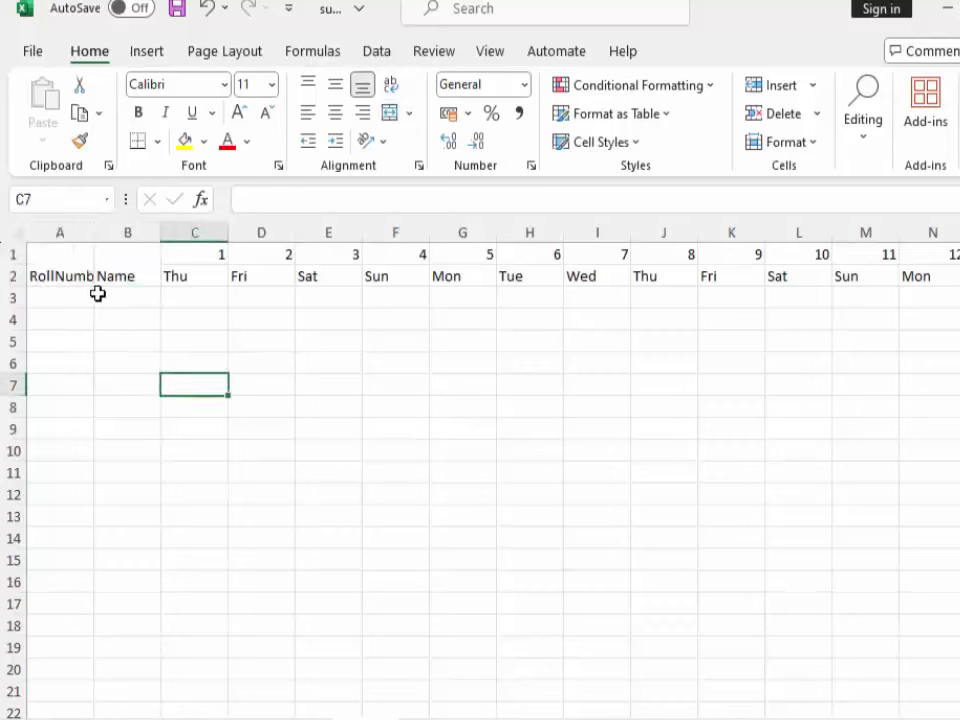
pyautogui.click(58, 279)
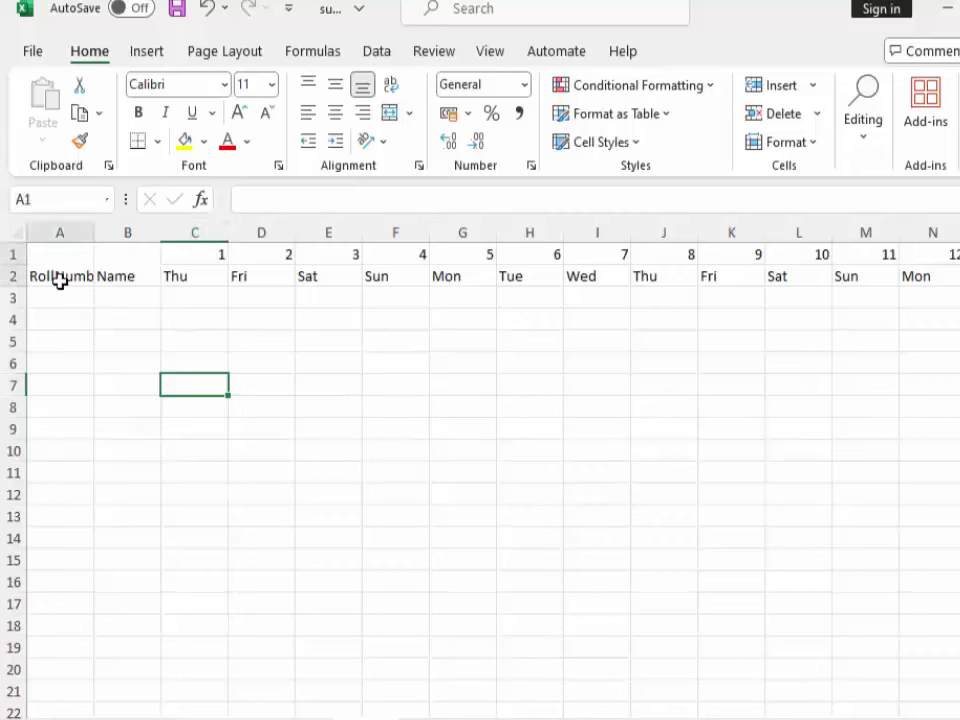
# - Number rows 3–17 with roll numbers 1 to 15
pyautogui.click(61, 300)
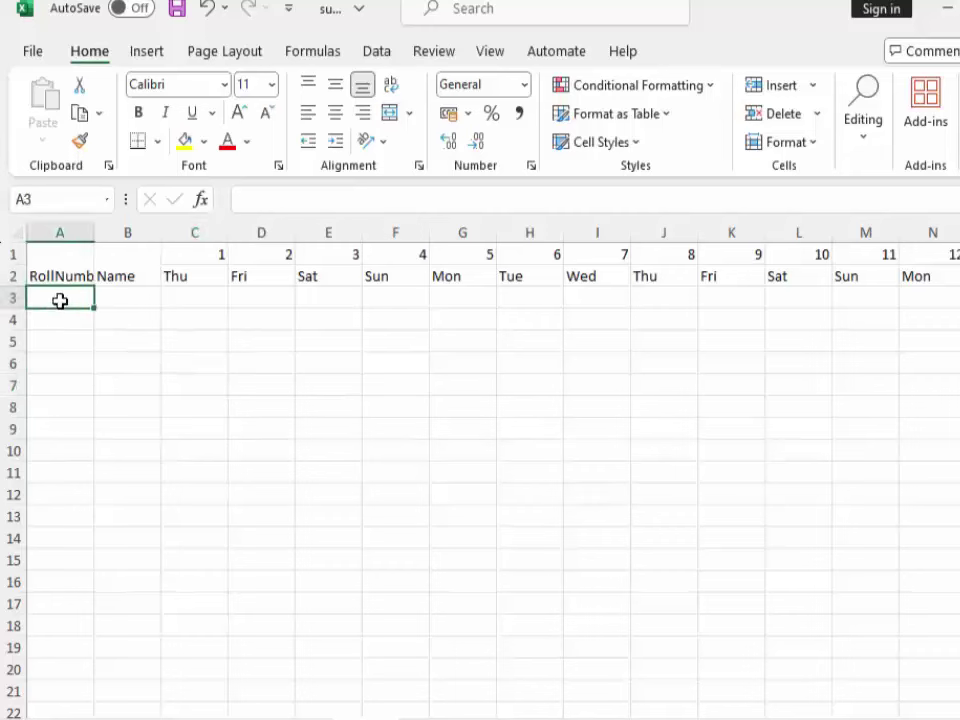
pyautogui.write('1')
pyautogui.press('Return')
pyautogui.write('2')
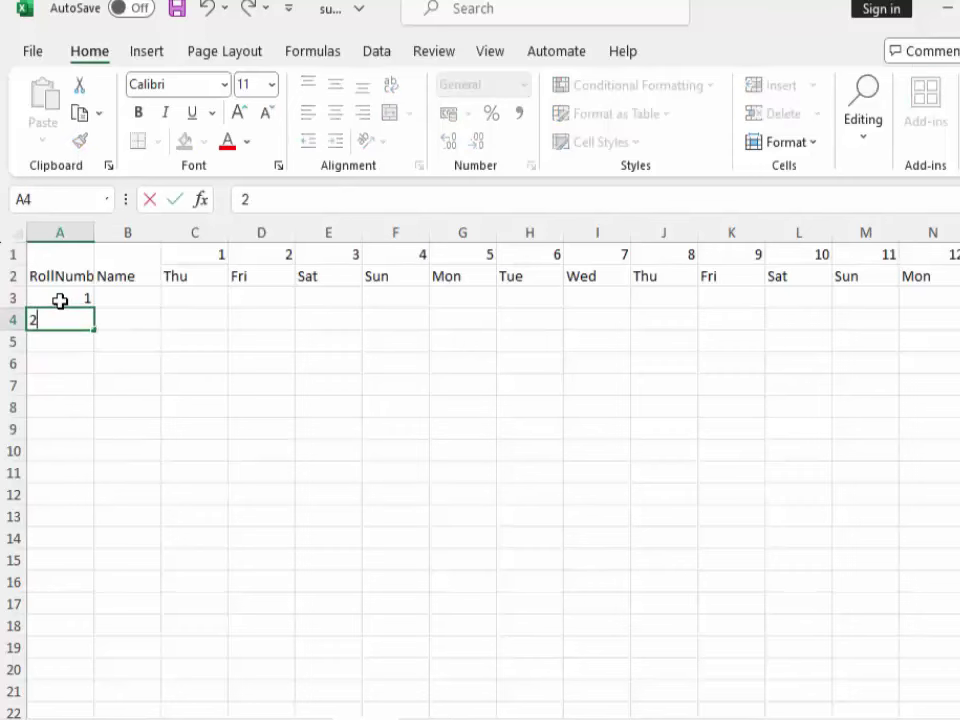
pyautogui.moveTo(60, 300)
pyautogui.mouseDown()
pyautogui.moveTo(71, 321)
pyautogui.moveTo(92, 614)
pyautogui.mouseUp()
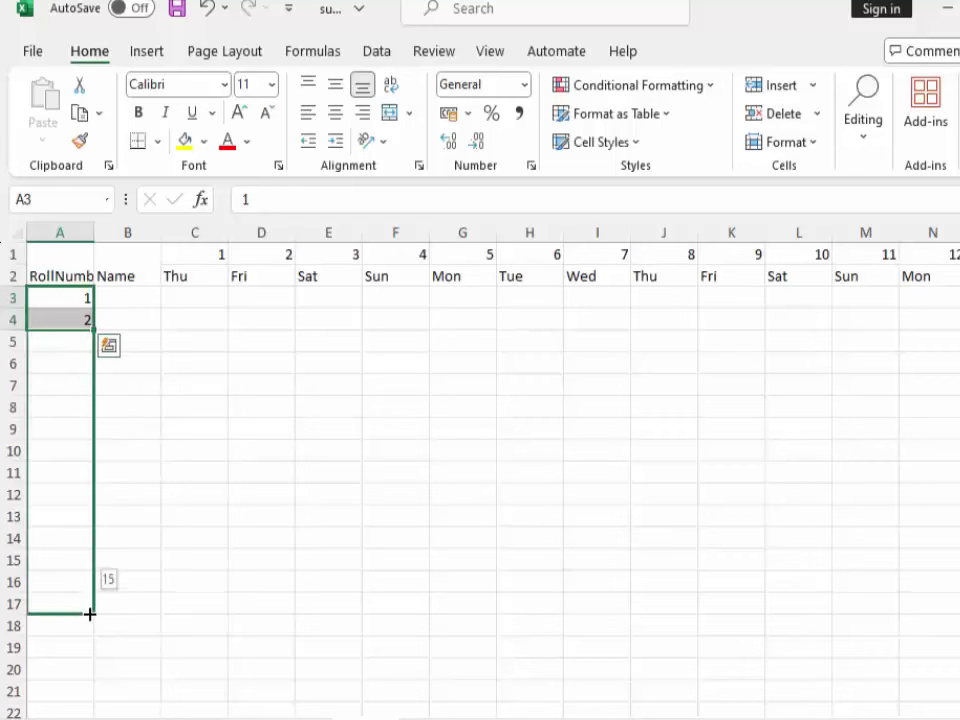
pyautogui.click(131, 298)
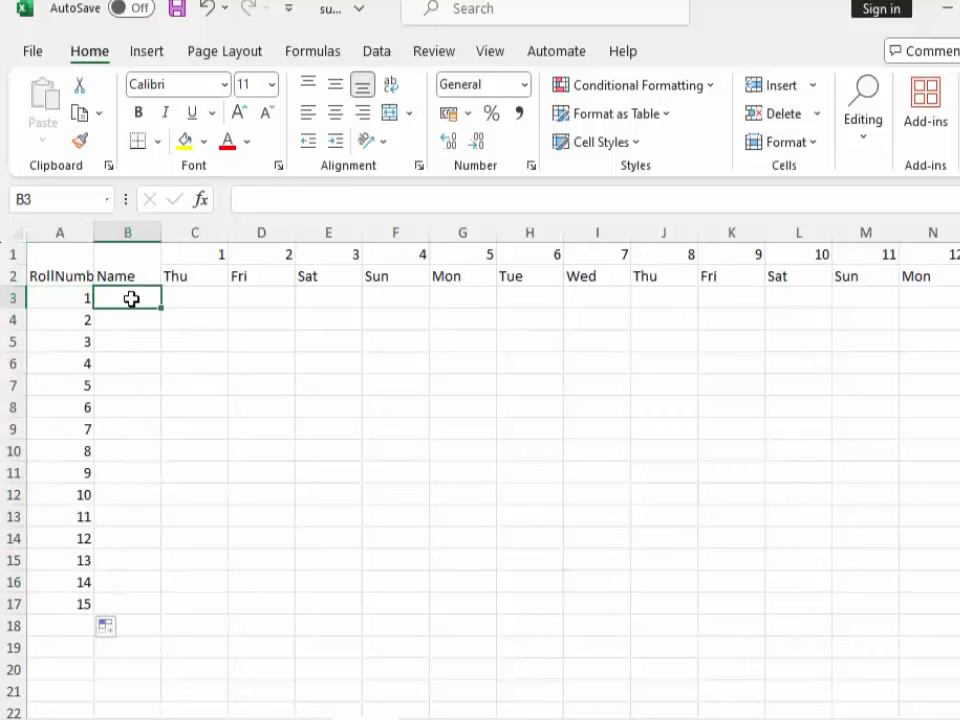
# - Insert checkboxes into day cells C3:AG17 for all 15 roll numbers
pyautogui.click(193, 281)
pyautogui.moveTo(190, 298)
pyautogui.mouseDown()
pyautogui.moveTo(955, 607)
pyautogui.moveTo(955, 648)
pyautogui.moveTo(791, 621)
pyautogui.mouseUp()
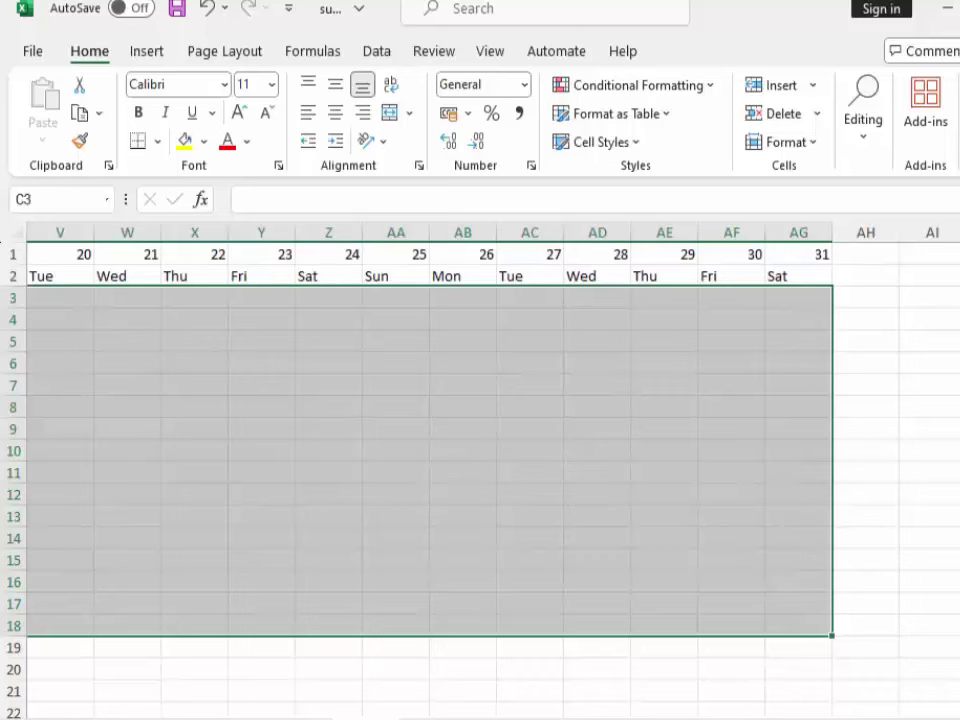
pyautogui.moveTo(900, 716); pyautogui.dragTo(150, 716)
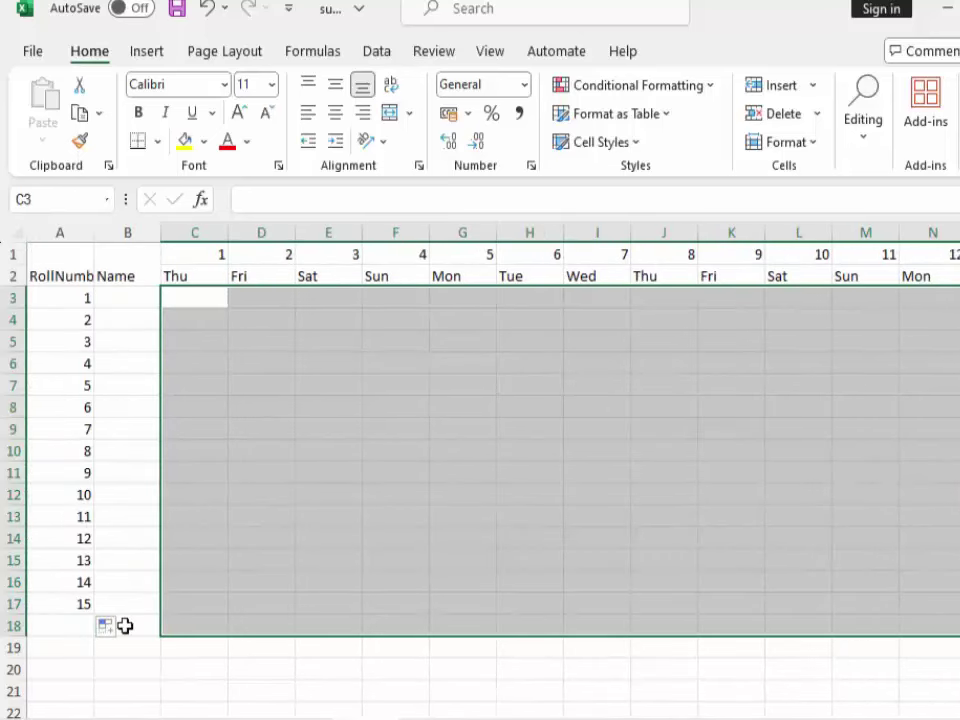
pyautogui.moveTo(189, 598)
pyautogui.mouseDown()
pyautogui.moveTo(171, 305)
pyautogui.moveTo(730, 312)
pyautogui.mouseUp()
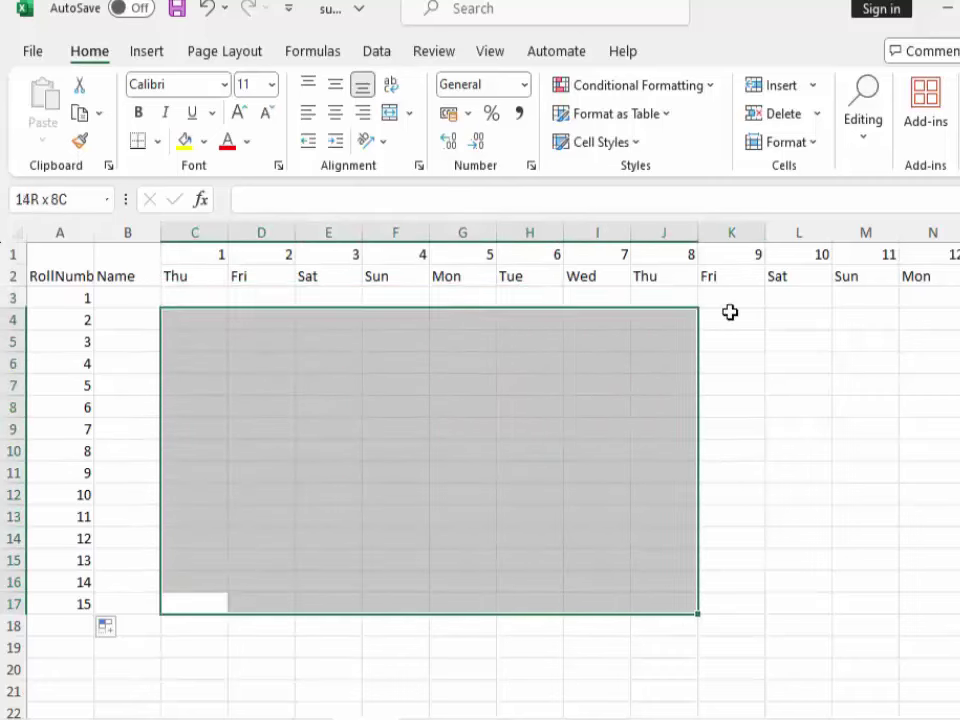
pyautogui.moveTo(730, 312)
pyautogui.mouseDown()
pyautogui.moveTo(948, 324)
pyautogui.moveTo(885, 298)
pyautogui.mouseUp()
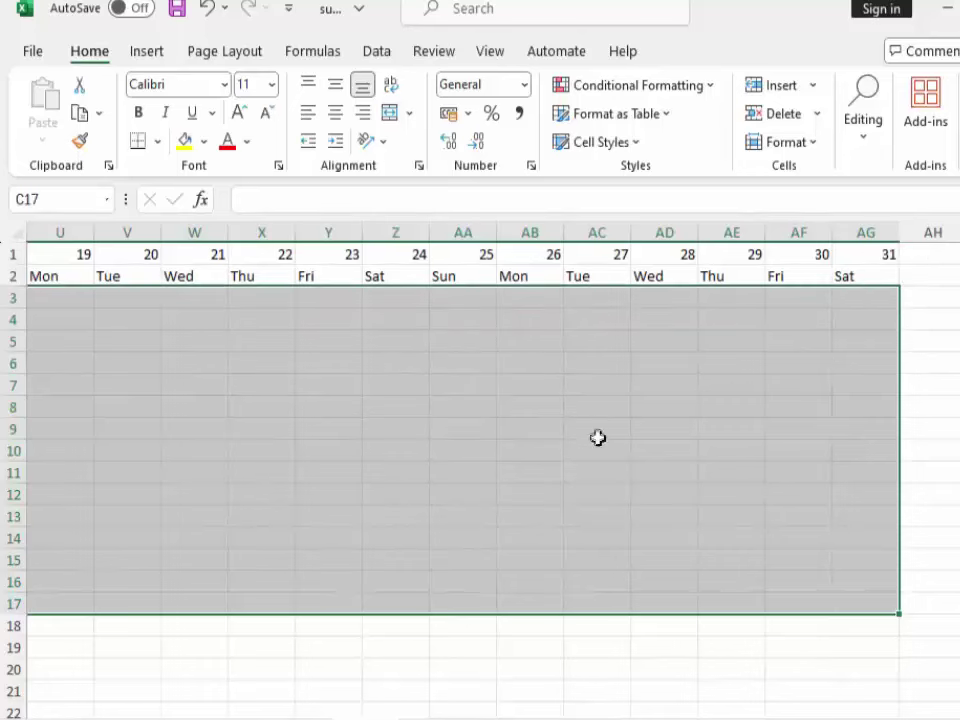
pyautogui.click(144, 47)
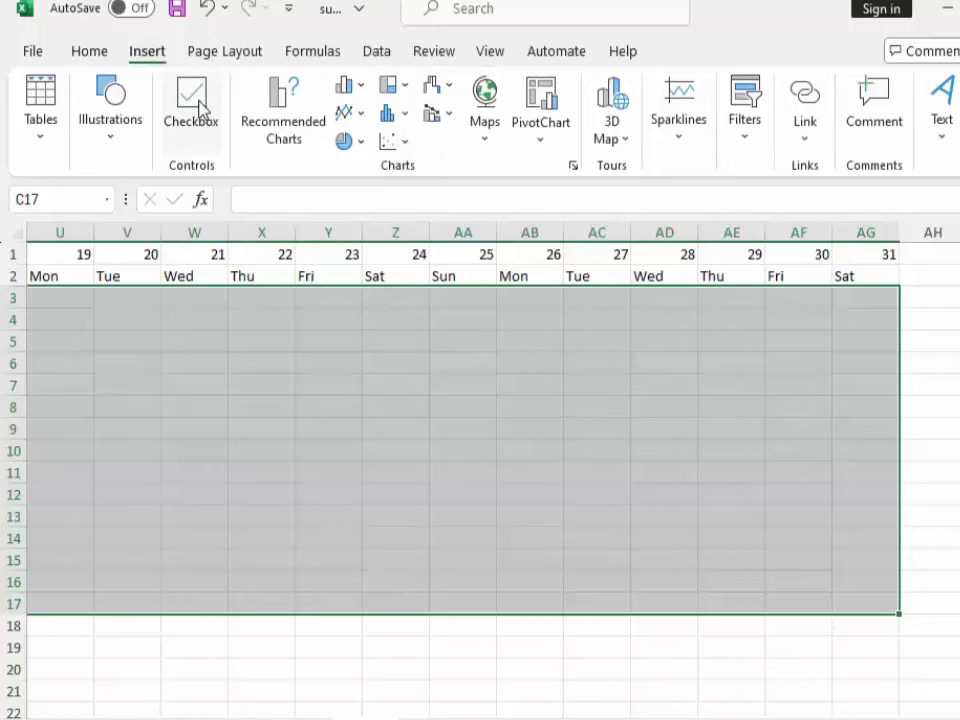
pyautogui.click(195, 100)
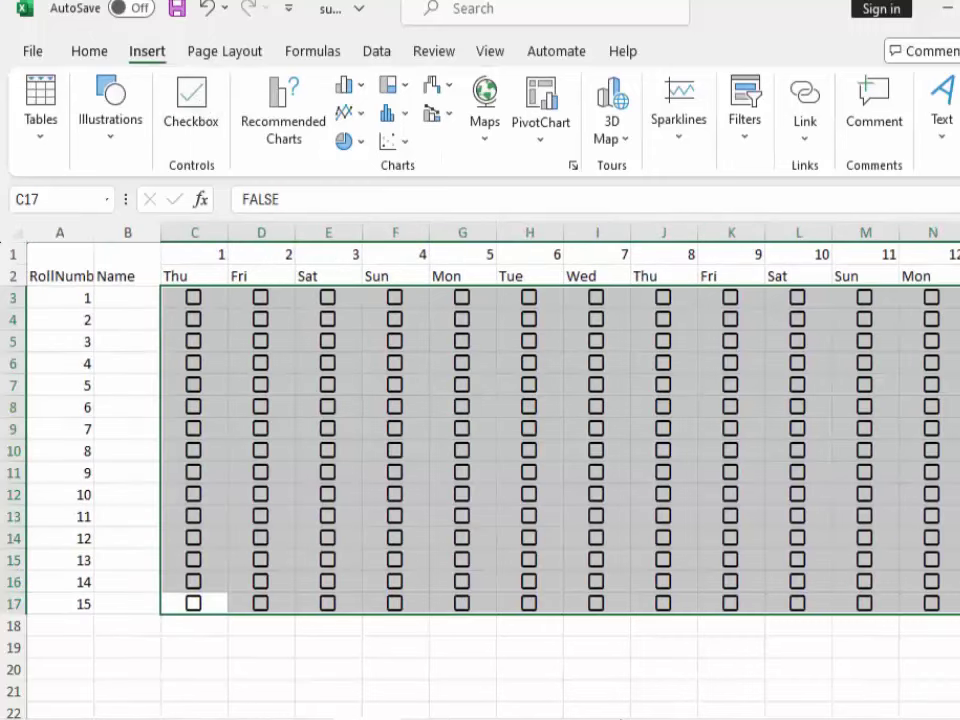
pyautogui.moveTo(636, 718)
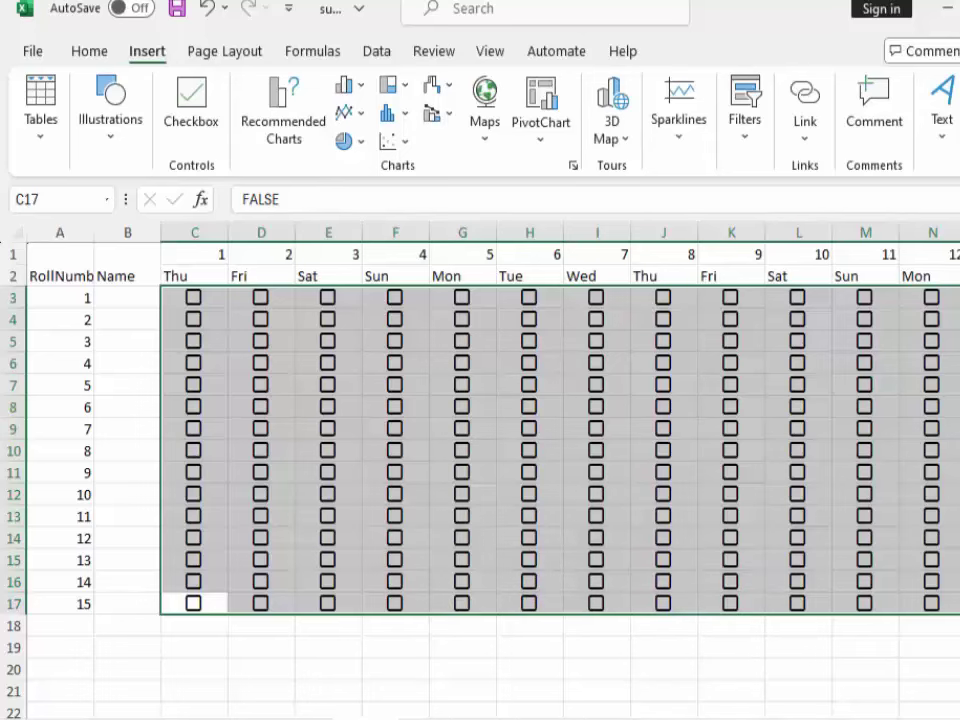
# - Tick the day 1–5 checkboxes for roll number 1
pyautogui.click(194, 302)
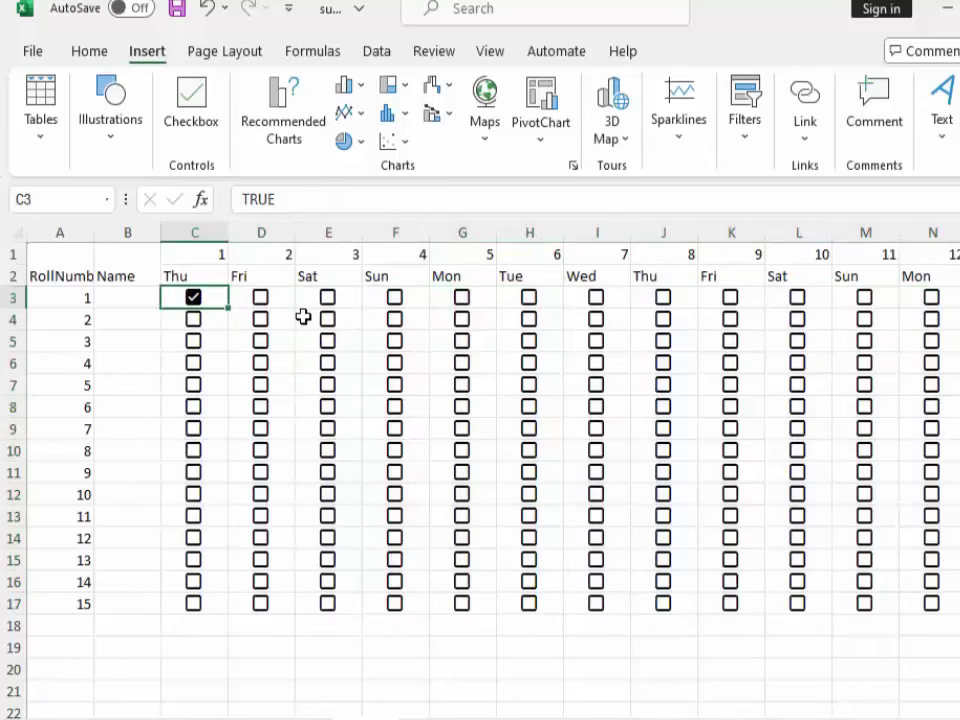
pyautogui.click(262, 303)
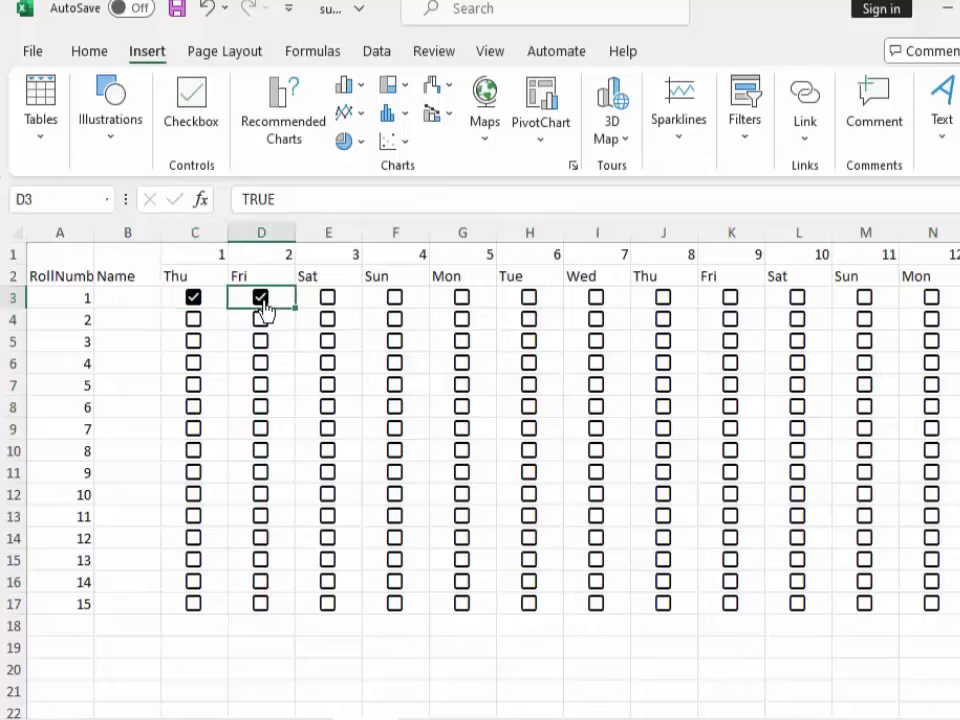
pyautogui.click(331, 306)
pyautogui.click(329, 300)
pyautogui.click(395, 302)
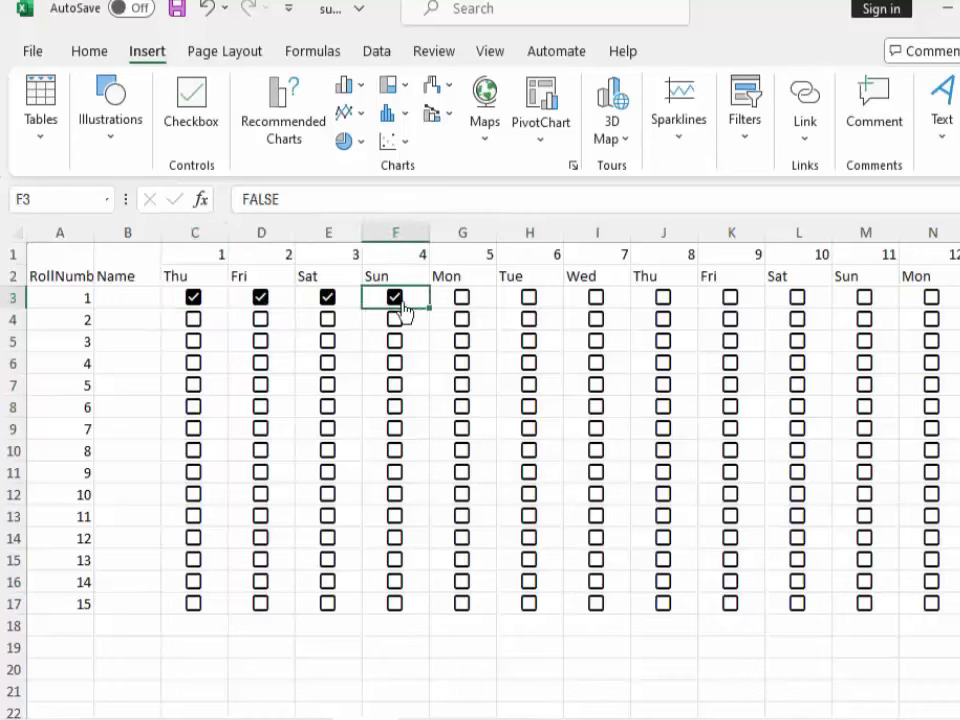
pyautogui.click(461, 305)
pyautogui.click(462, 300)
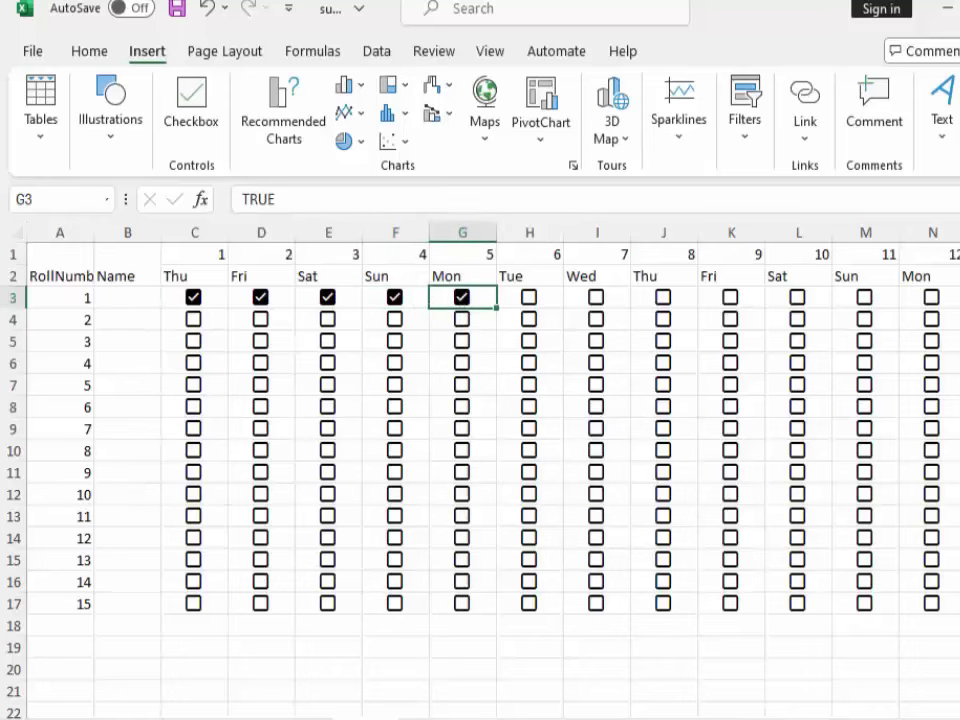
pyautogui.hscroll(8, 646, 400)
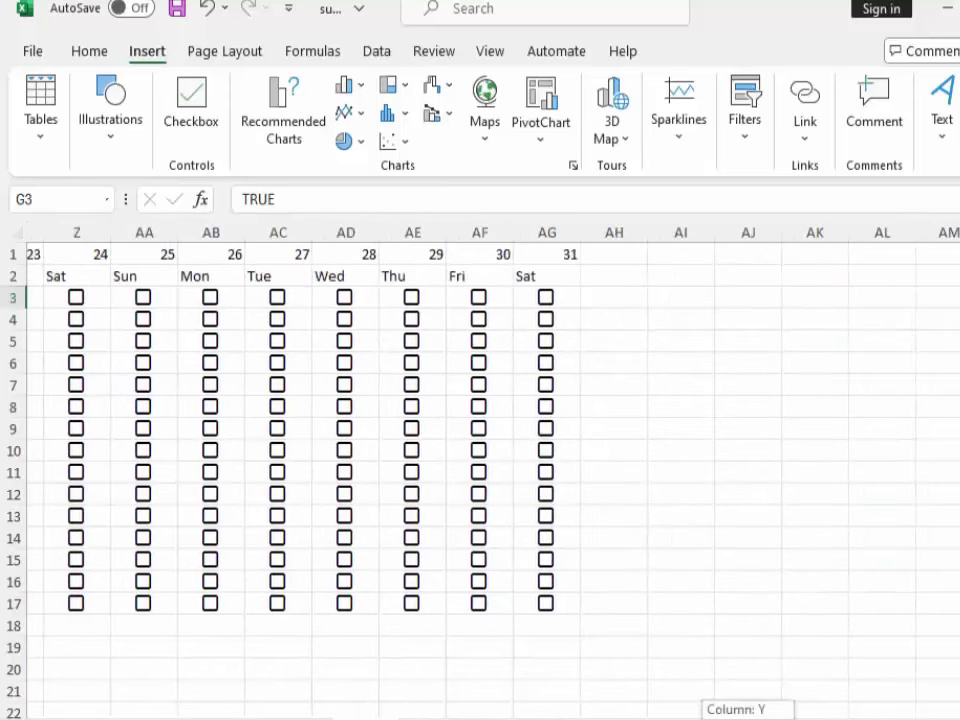
# - Merge and center AH1:AH2 and title it Present Days
pyautogui.click(625, 263)
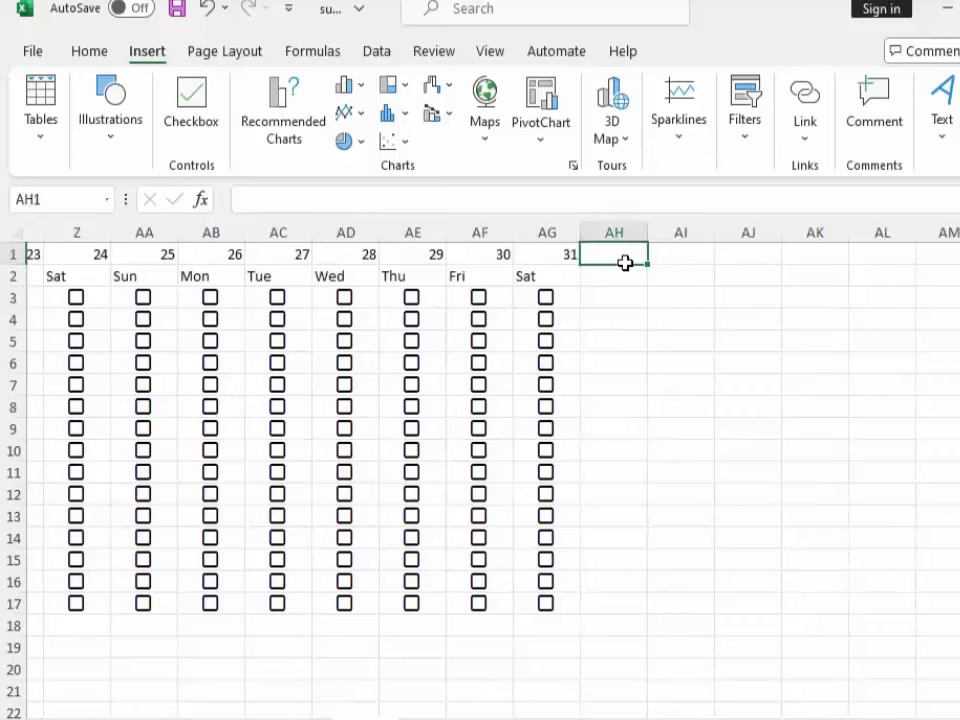
pyautogui.moveTo(625, 263); pyautogui.dragTo(613, 283)
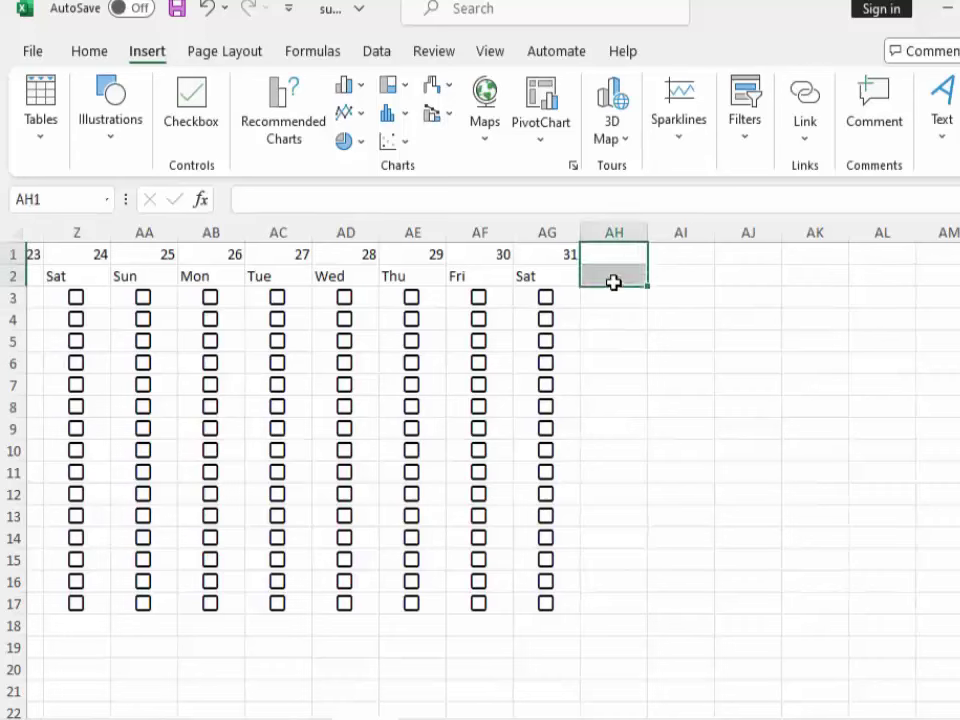
pyautogui.press('alt')
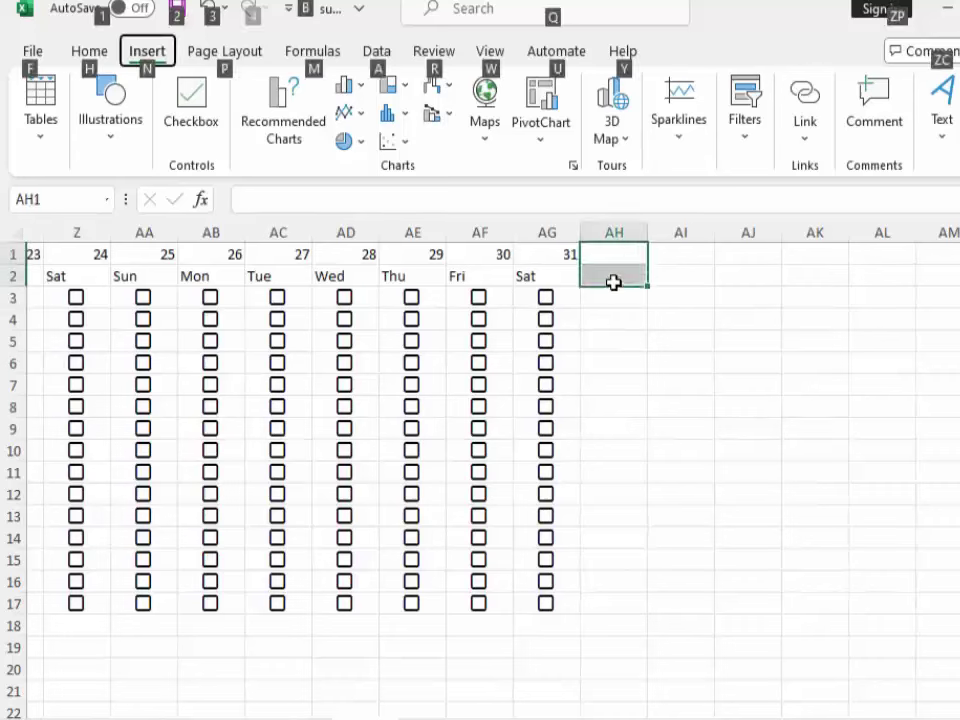
pyautogui.press('h')
pyautogui.press('m')
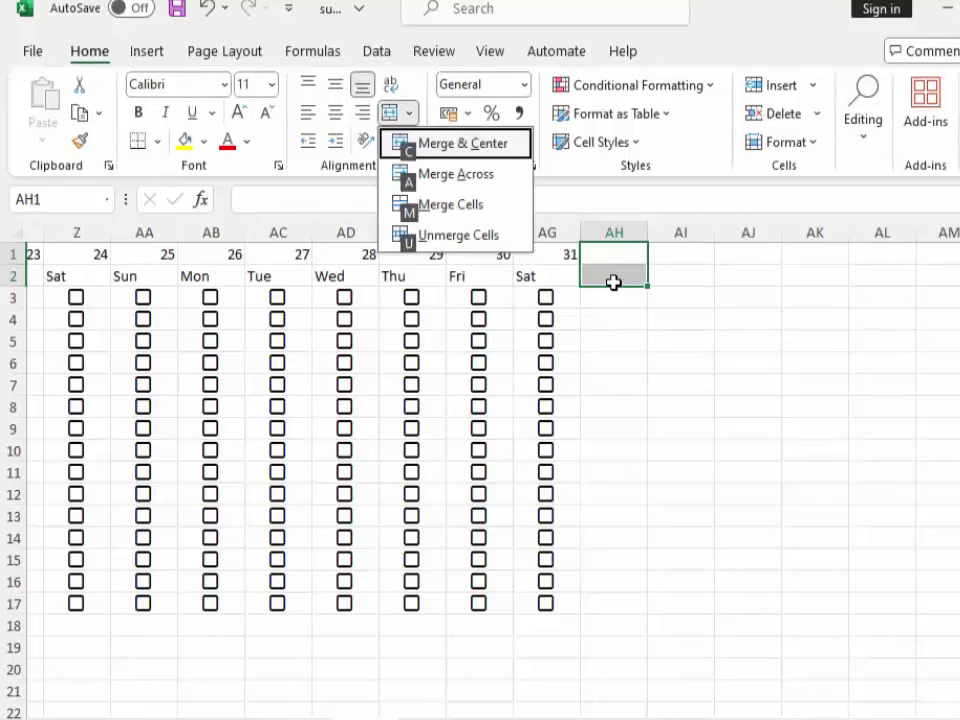
pyautogui.press('c')
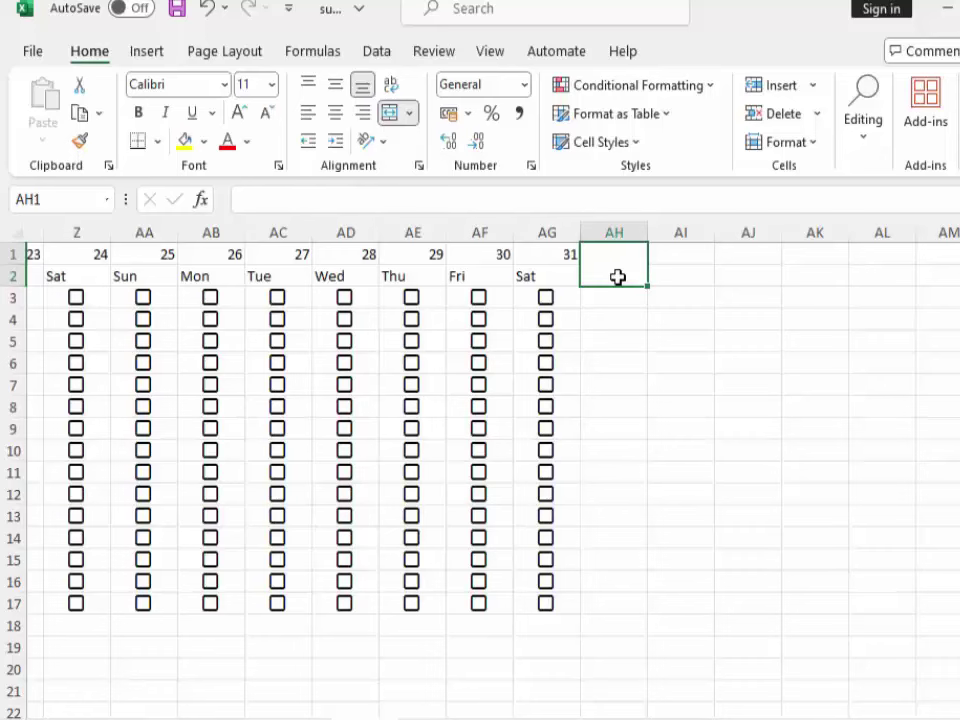
pyautogui.write('Presen')
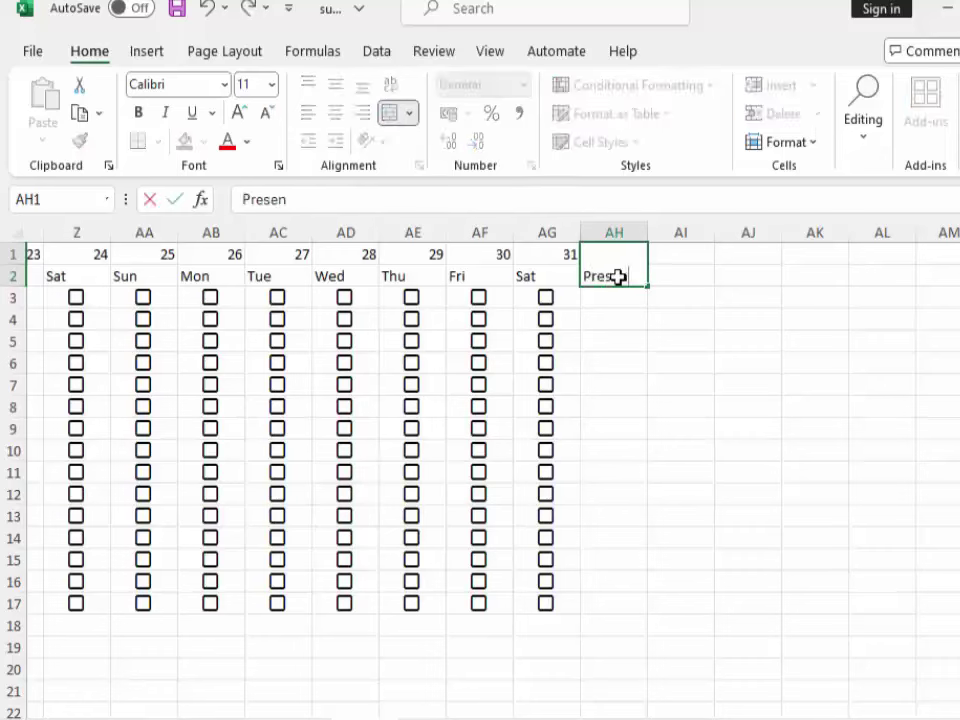
pyautogui.write('t')
pyautogui.write('z')
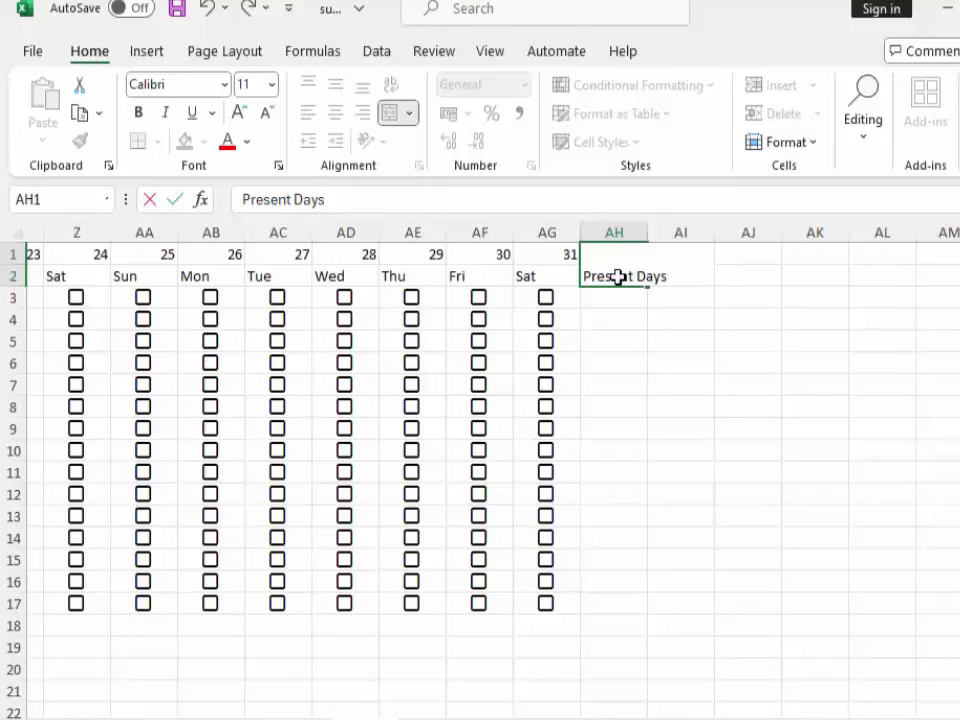
pyautogui.click(606, 302)
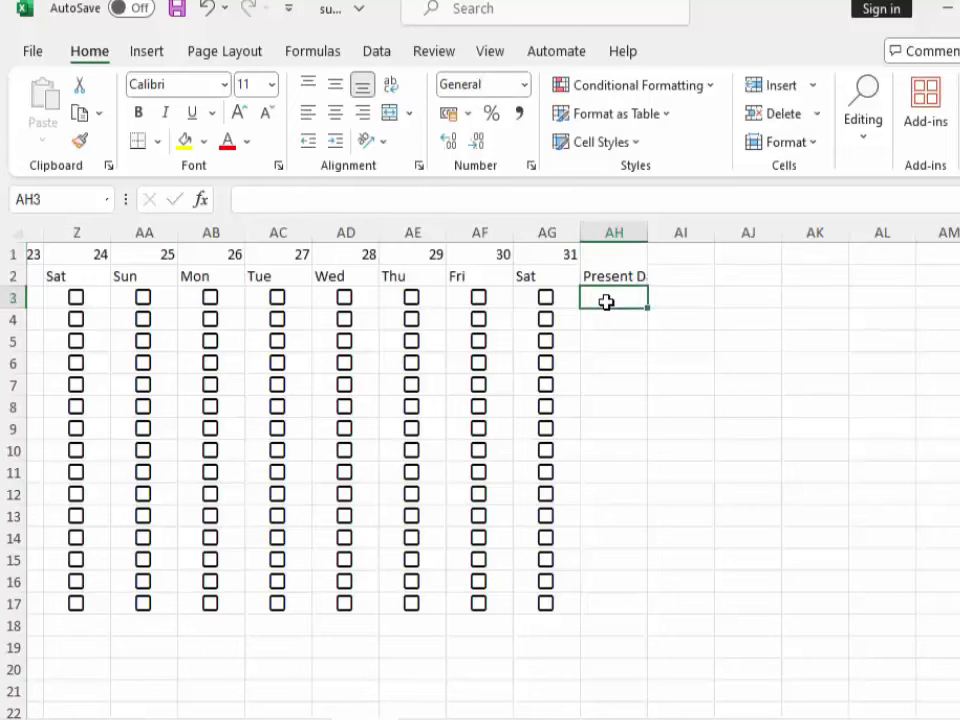
# - Start a COUNTIF formula in AH3 with its range beginning at checkbox C3
pyautogui.write('=count')
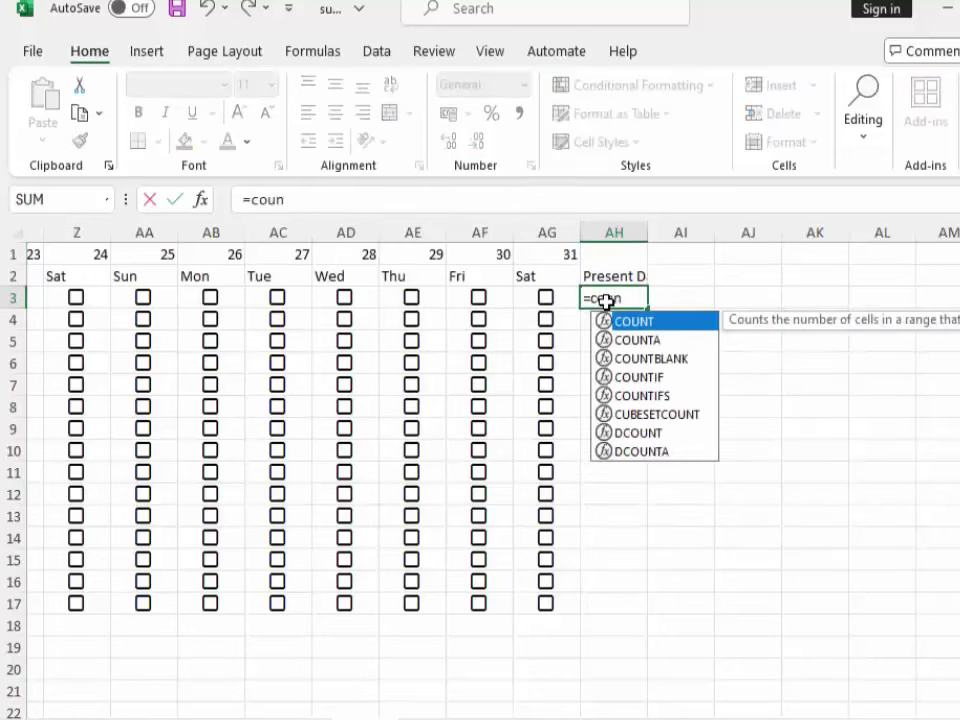
pyautogui.write('if')
pyautogui.press('Tab')
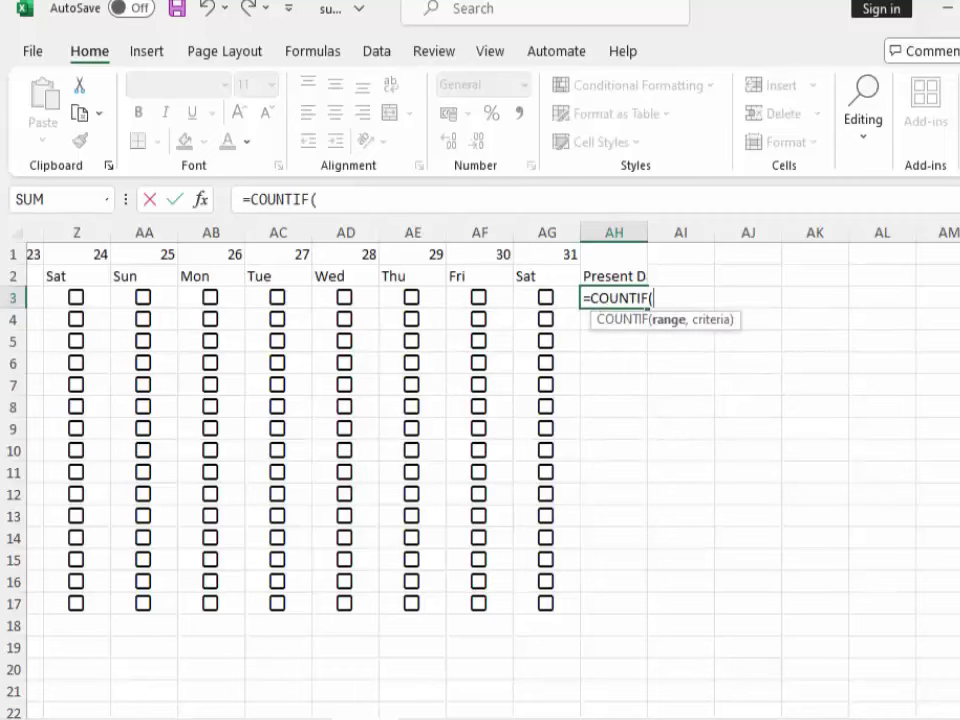
pyautogui.hscroll(-5, 258, 296)
pyautogui.hscroll(-4, 258, 296)
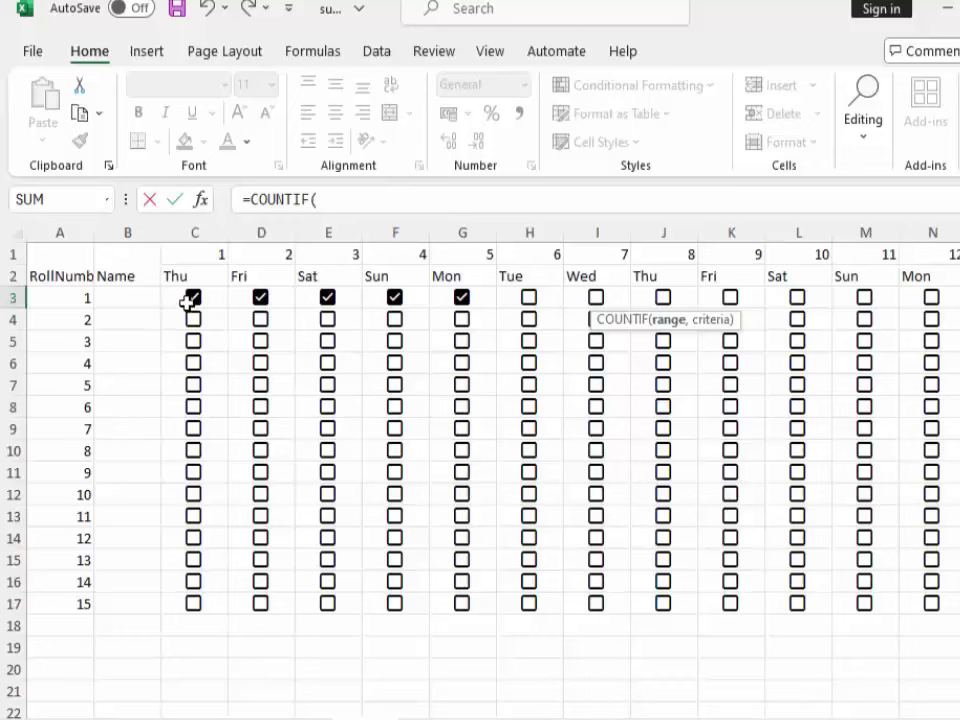
pyautogui.moveTo(188, 302); pyautogui.dragTo(461, 300)
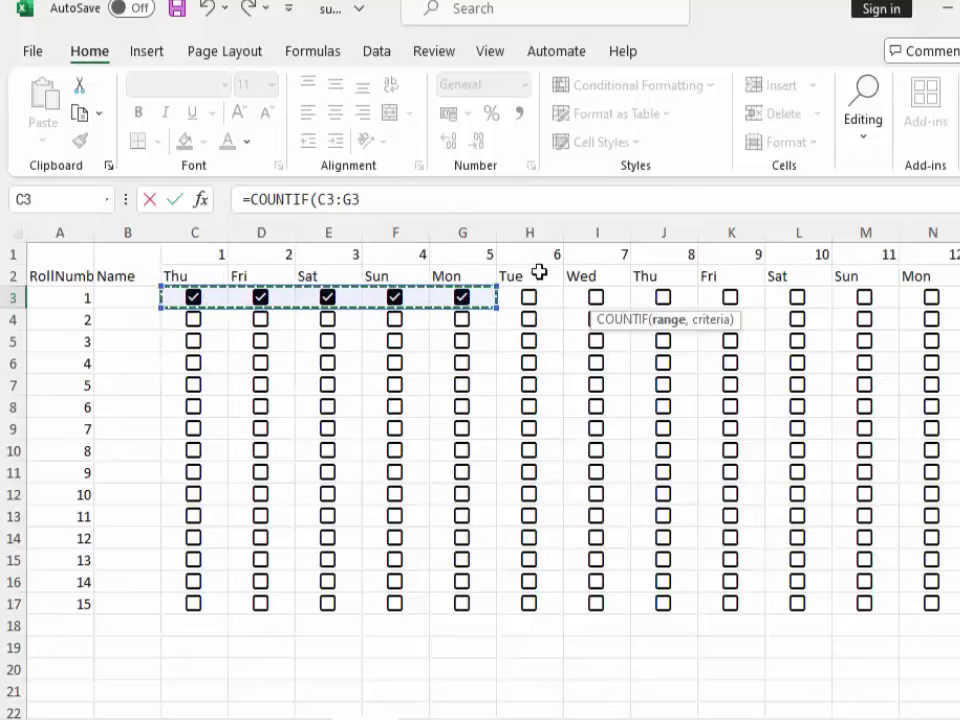
# - Extend the range to C3:AG3, add the "true" criterion and enter the formula
pyautogui.hotkey('shift', 'Right')
pyautogui.hotkey('shift', 'Right')
pyautogui.hotkey('shift', 'Right')
pyautogui.hotkey('shift', 'Right')
pyautogui.hotkey('shift', 'Right')
pyautogui.hotkey('shift', 'Right')
pyautogui.hotkey('shift', 'Right')
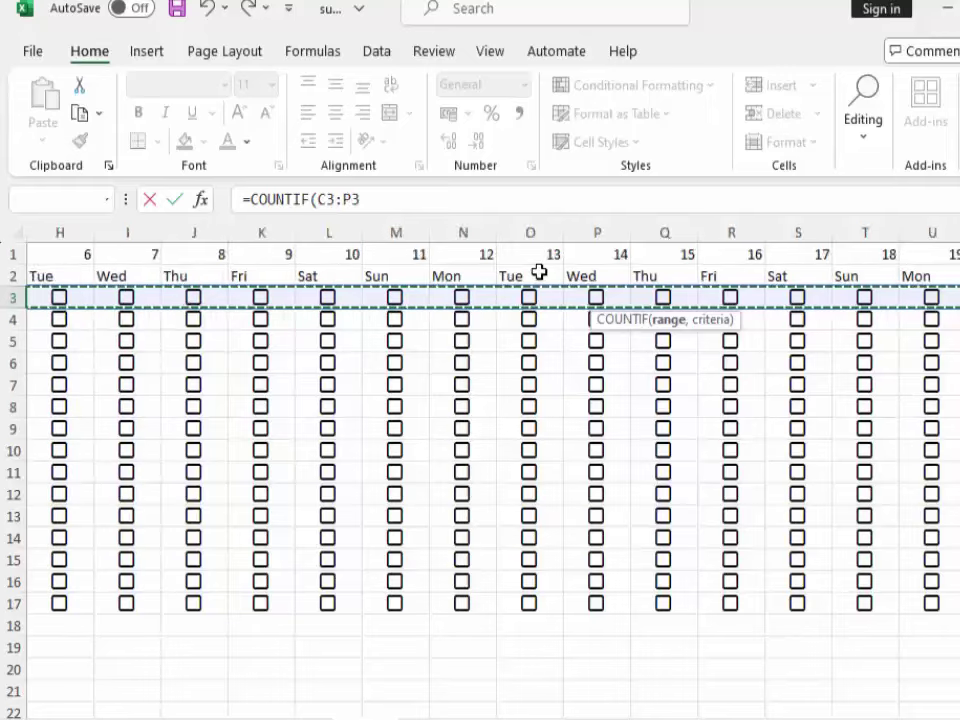
pyautogui.hotkey('shift', 'Right')
pyautogui.hotkey('shift', 'Right')
pyautogui.hotkey('shift', 'Right')
pyautogui.hotkey('shift', 'Right')
pyautogui.hotkey('shift', 'Right')
pyautogui.hotkey('shift', 'Right')
pyautogui.hotkey('shift', 'Right')
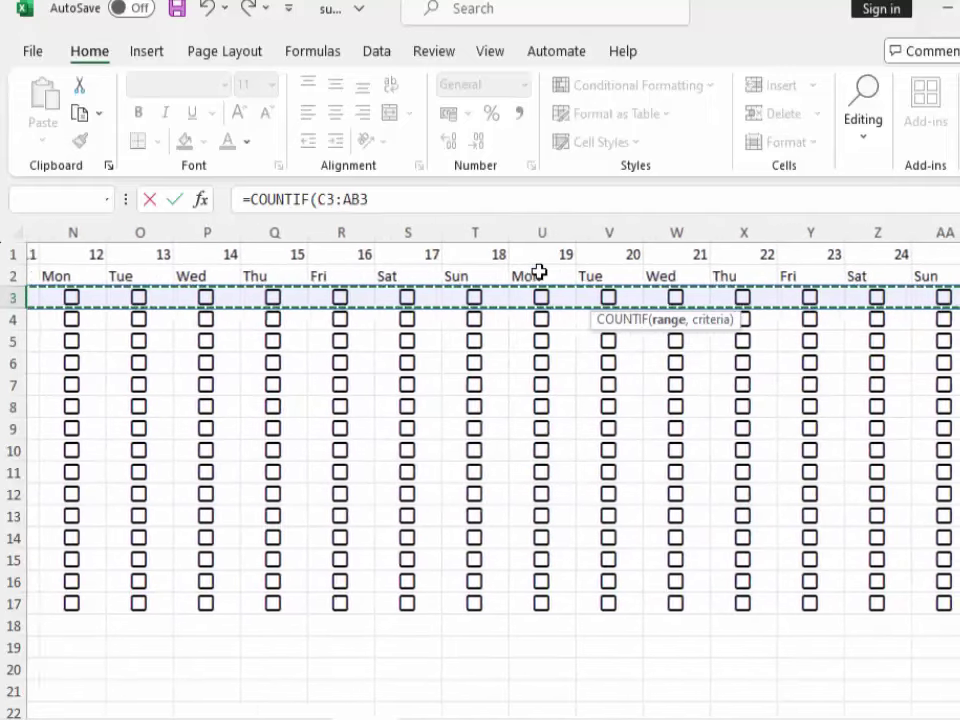
pyautogui.hotkey('shift', 'Right')
pyautogui.hotkey('shift', 'Right')
pyautogui.hotkey('shift', 'Right')
pyautogui.hotkey('shift', 'Right')
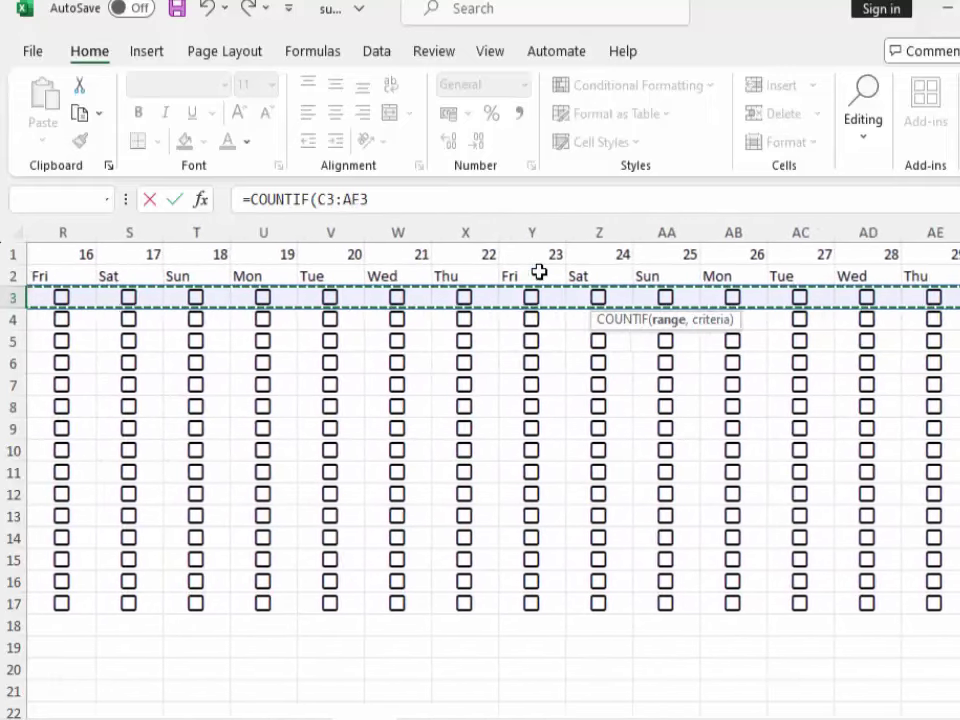
pyautogui.hotkey('shift', 'Right')
pyautogui.hotkey('shift', 'Right')
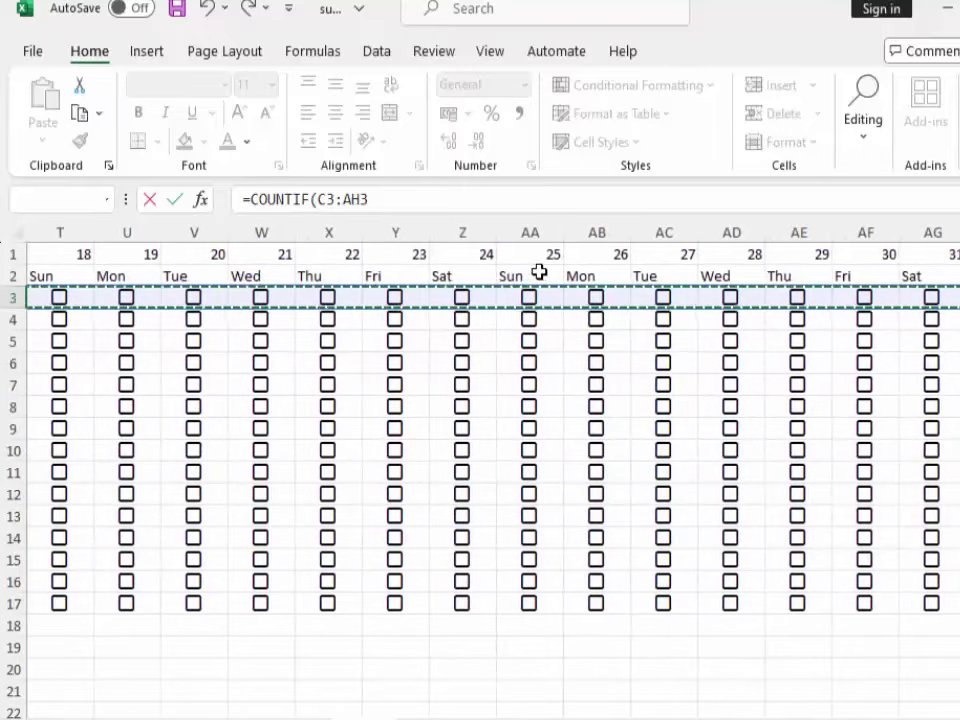
pyautogui.hotkey('shift', 'Left')
pyautogui.click(410, 201)
pyautogui.write(',"true')
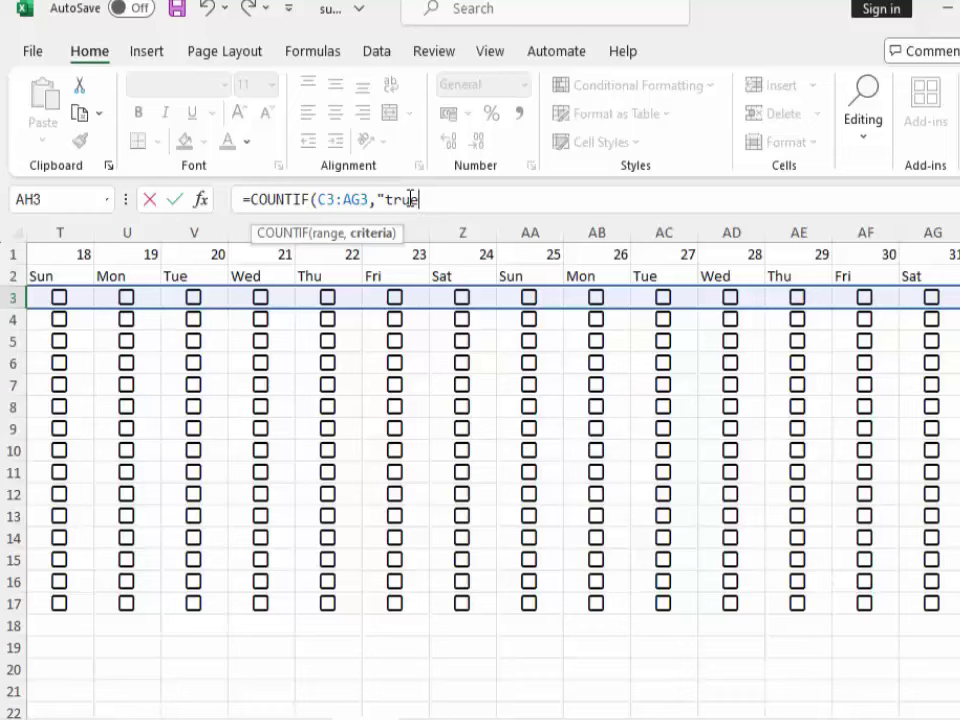
pyautogui.write(')')
pyautogui.press('Return')
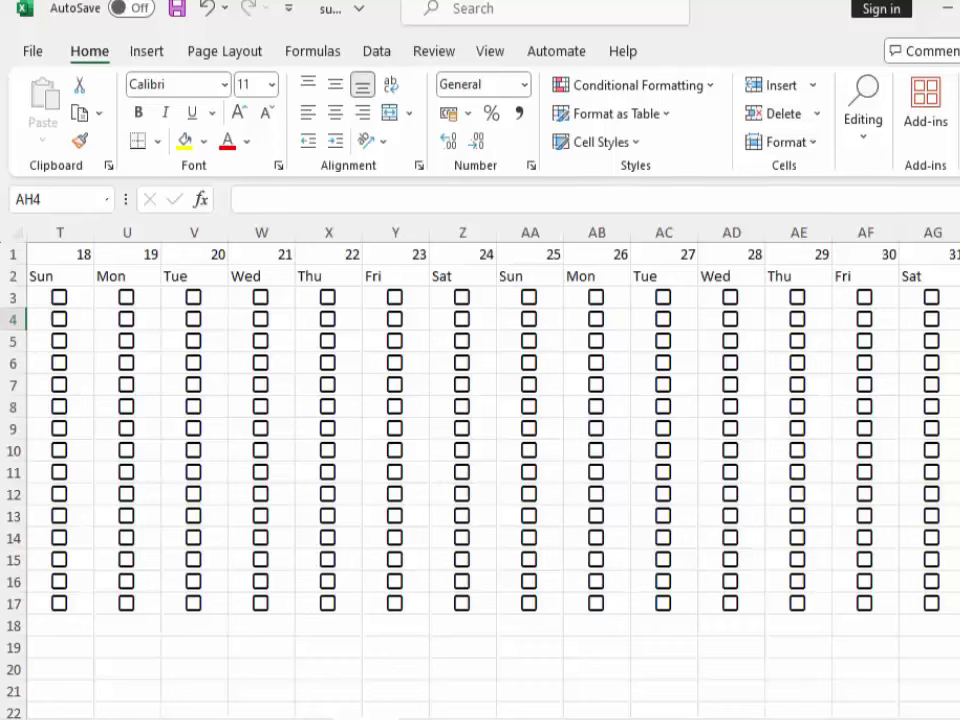
# - Tick checkboxes T3, U3, V3 and U6, U8, U12, U14, U17
pyautogui.click(196, 305)
pyautogui.click(196, 305)
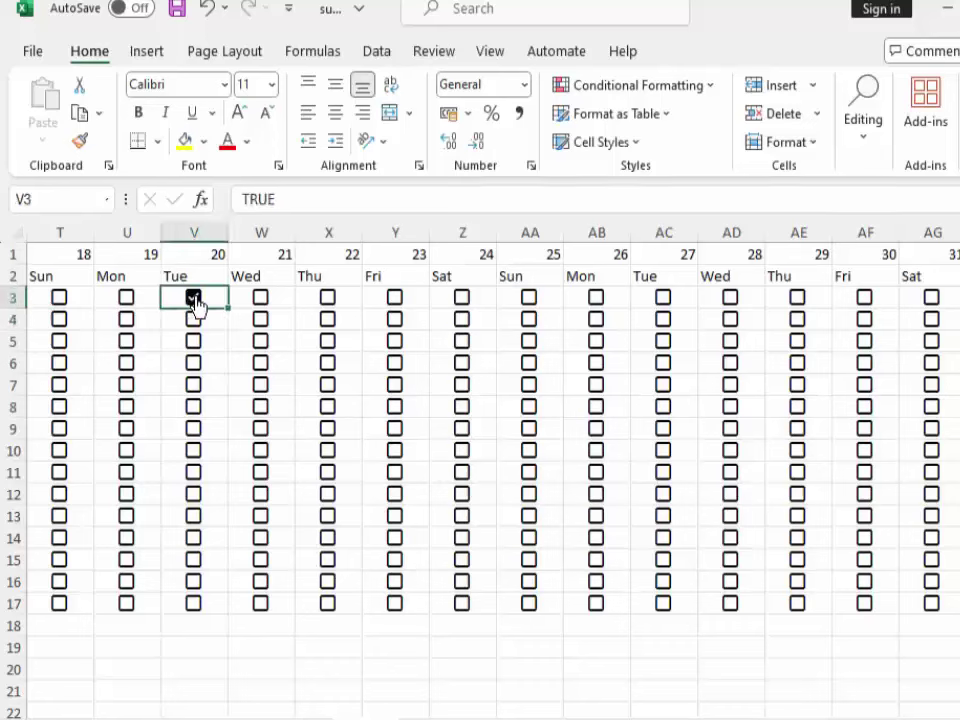
pyautogui.click(127, 305)
pyautogui.click(127, 303)
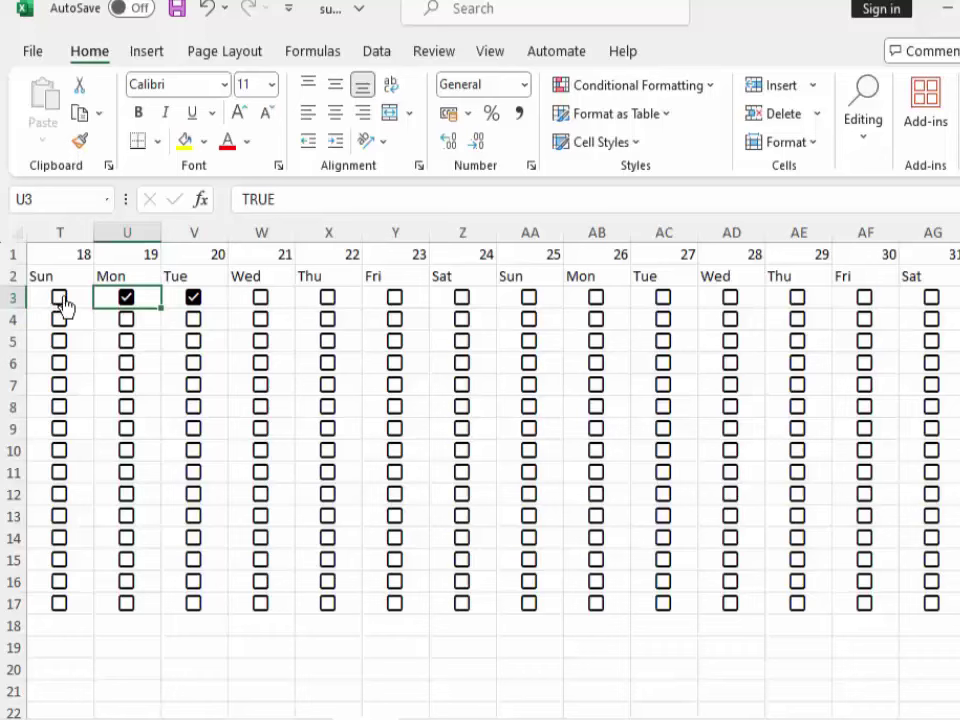
pyautogui.click(62, 302)
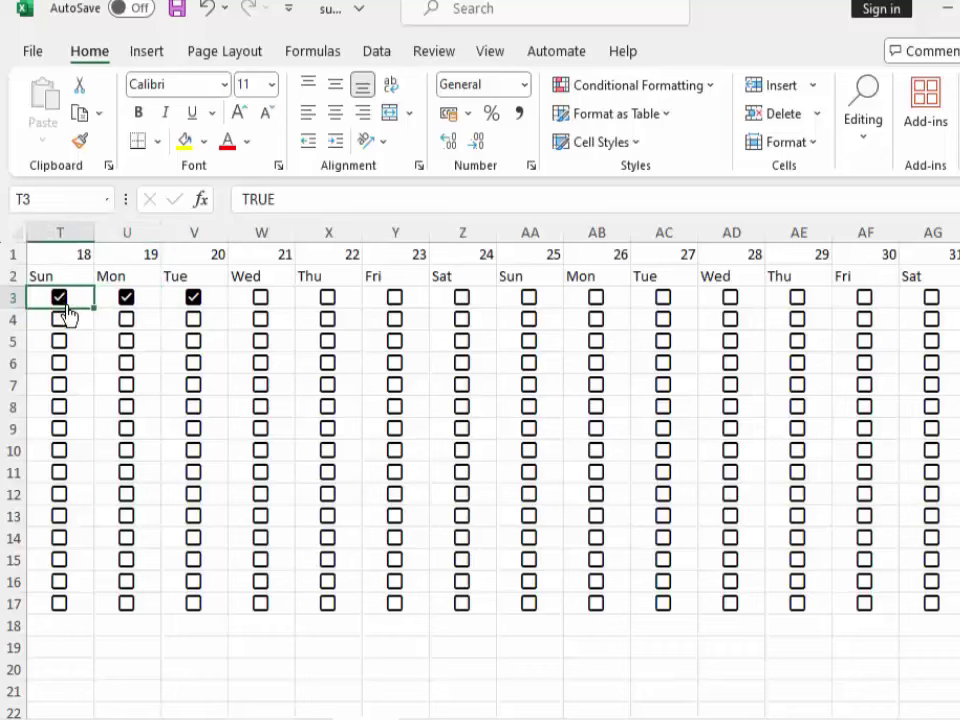
pyautogui.click(130, 364)
pyautogui.click(126, 407)
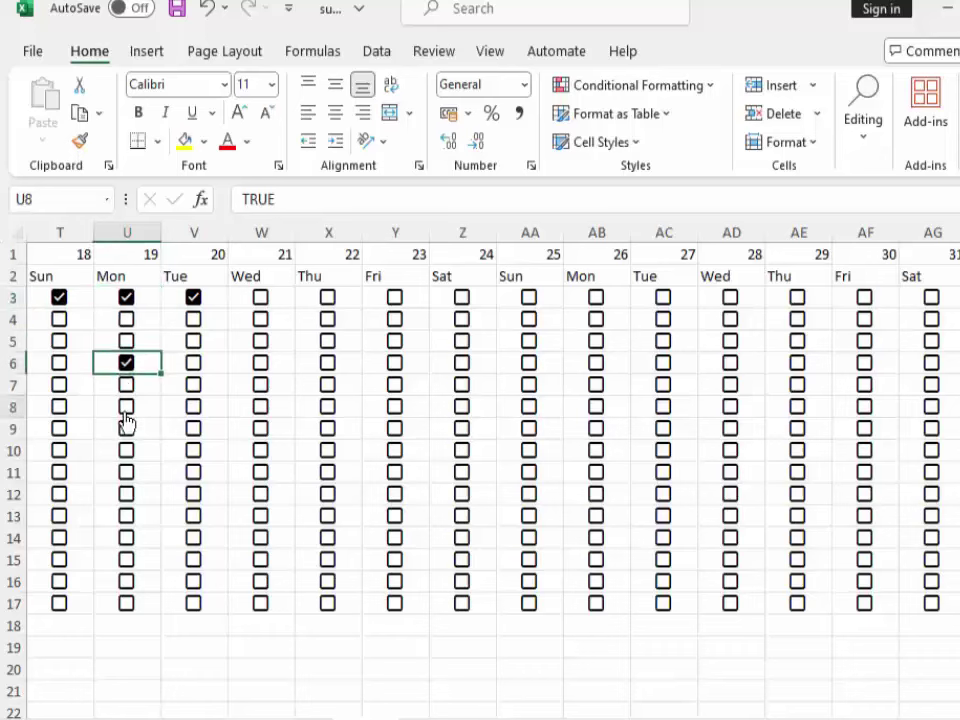
pyautogui.click(126, 496)
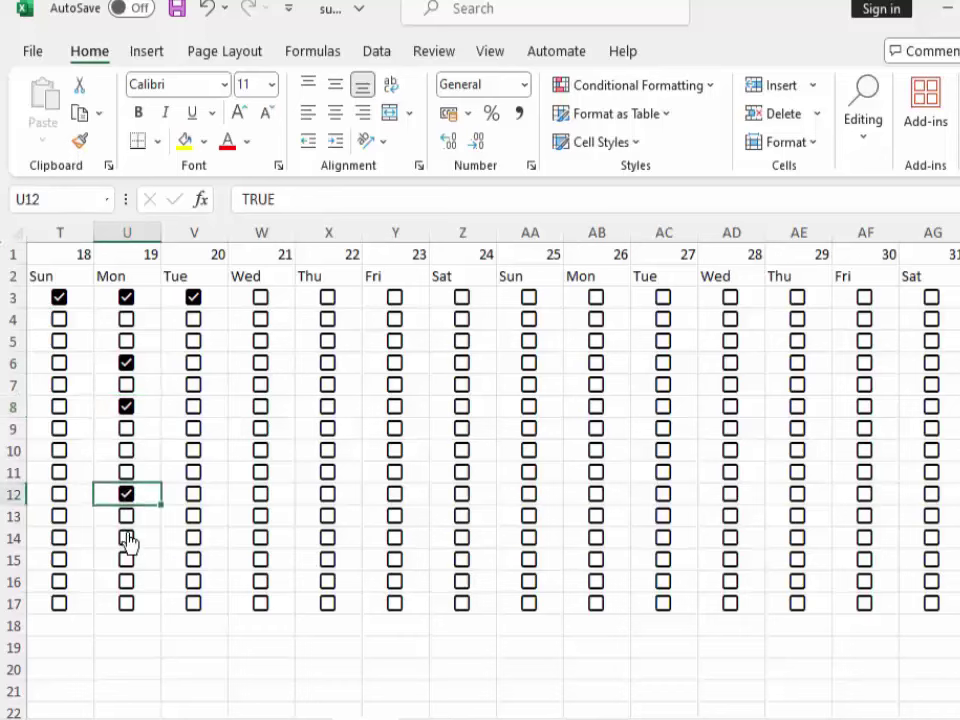
pyautogui.click(127, 540)
pyautogui.click(125, 605)
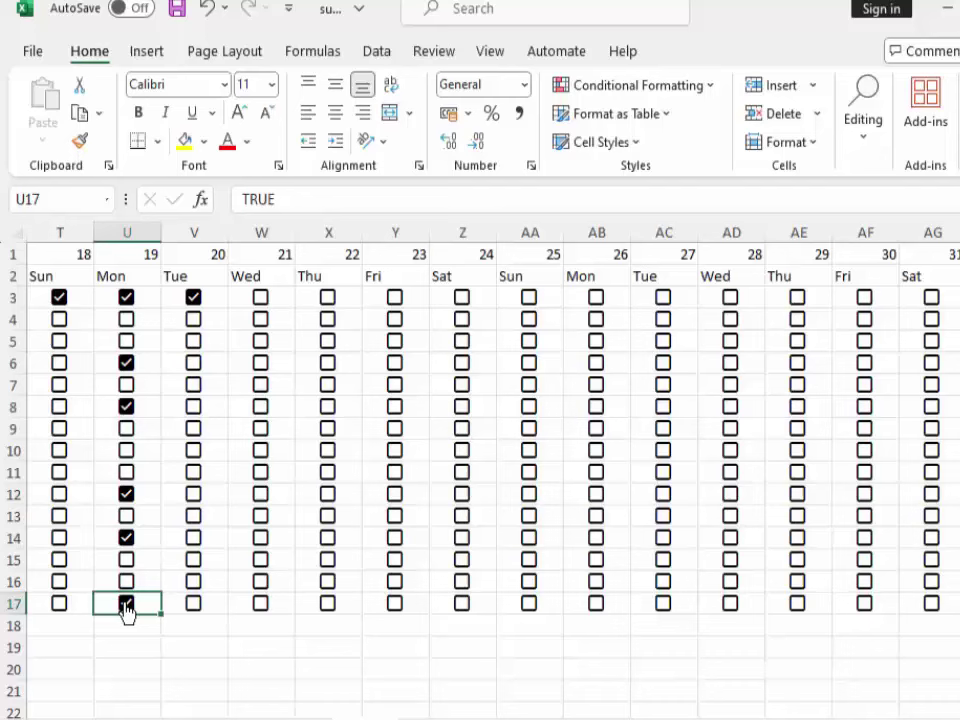
# - Tick the column V checkboxes for rows 9–17
pyautogui.click(200, 615)
pyautogui.click(193, 603)
pyautogui.click(193, 581)
pyautogui.click(193, 559)
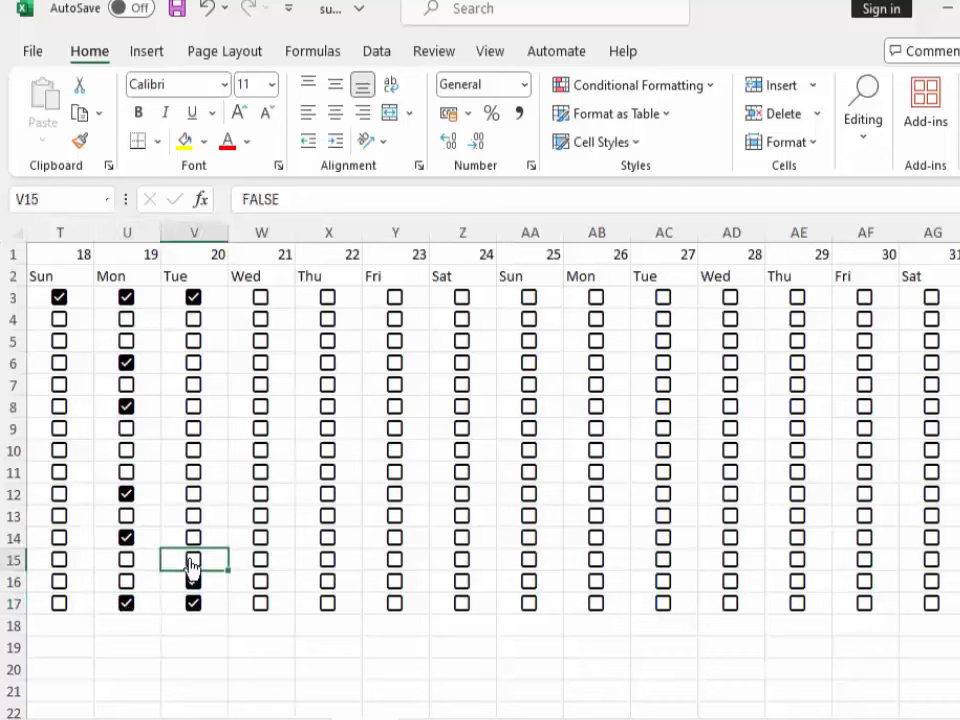
pyautogui.click(193, 537)
pyautogui.click(195, 516)
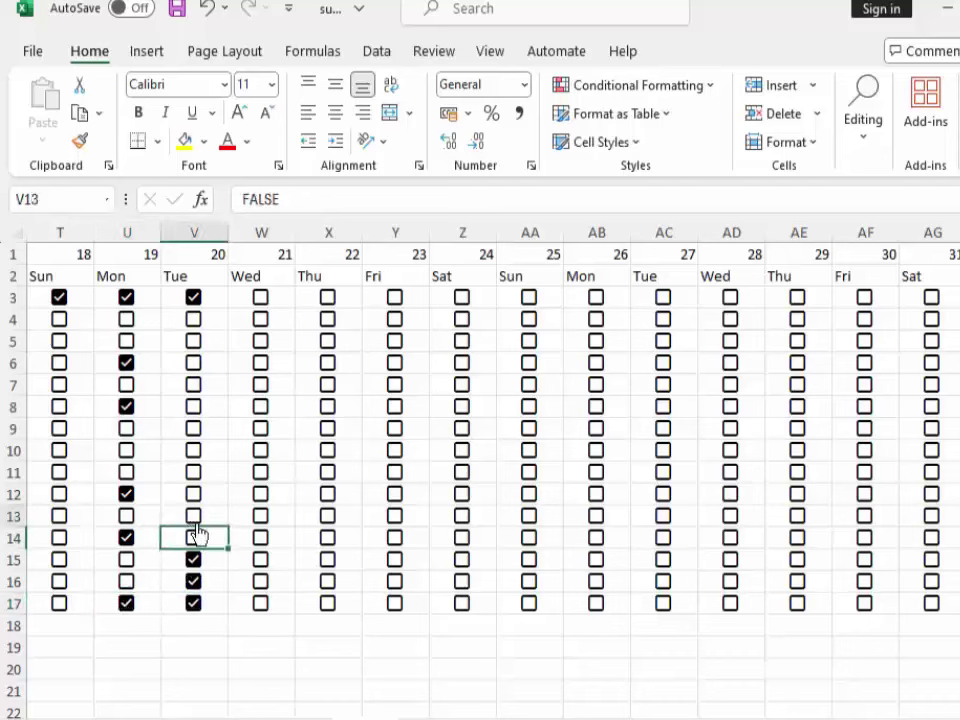
pyautogui.click(197, 517)
pyautogui.click(193, 493)
pyautogui.click(193, 474)
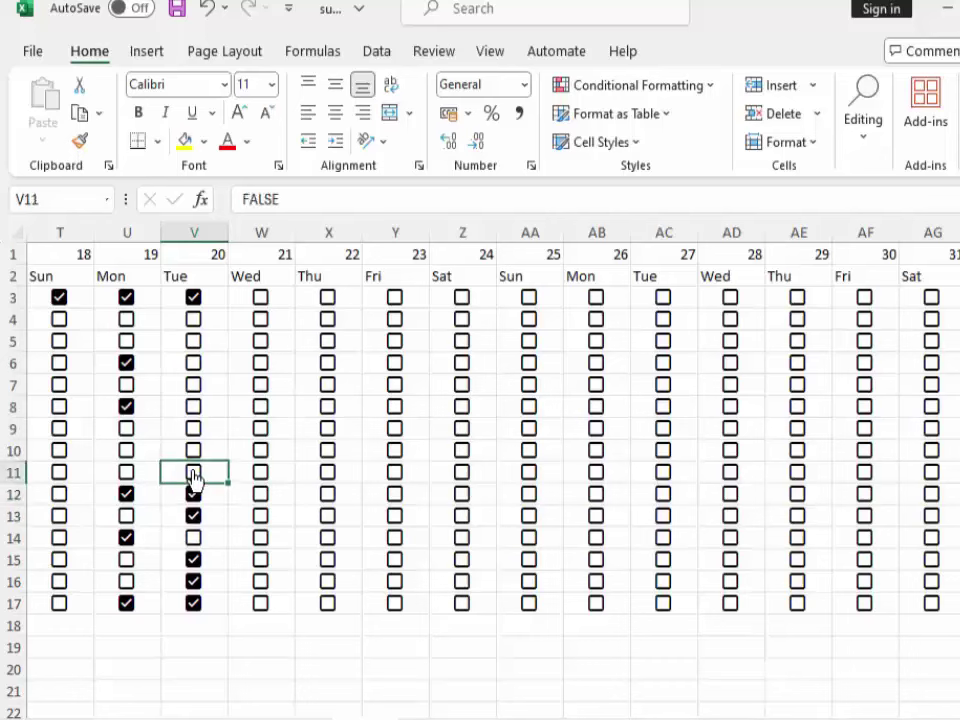
pyautogui.click(194, 467)
pyautogui.click(193, 428)
pyautogui.click(260, 406)
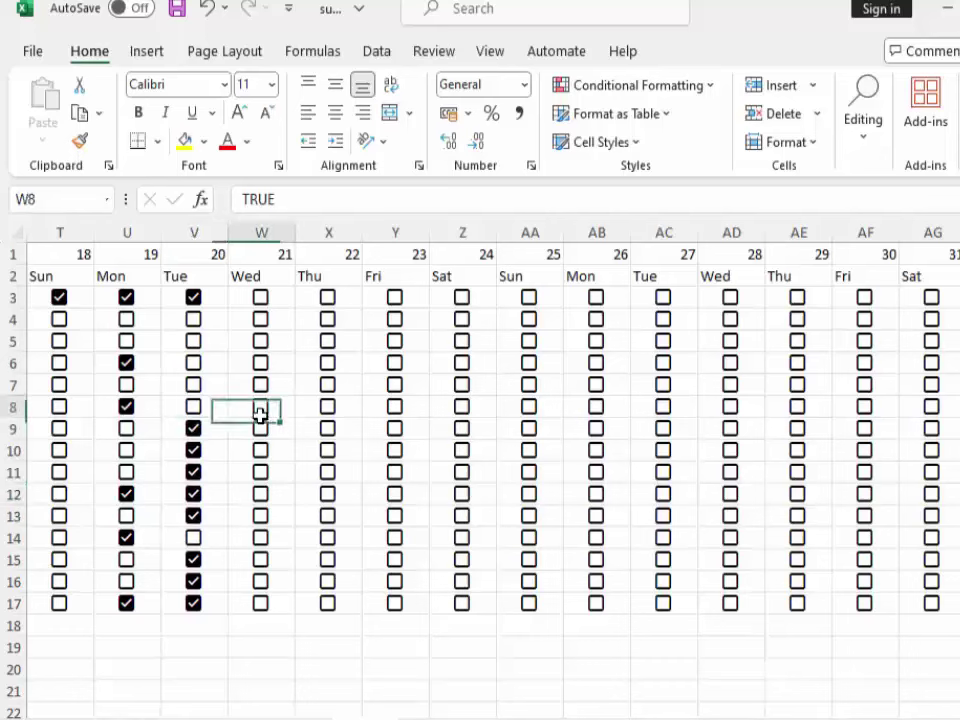
# - Tick W5, W3, X6, Z9, AA11, and row 11 on days 28, 29 and 31
pyautogui.click(260, 341)
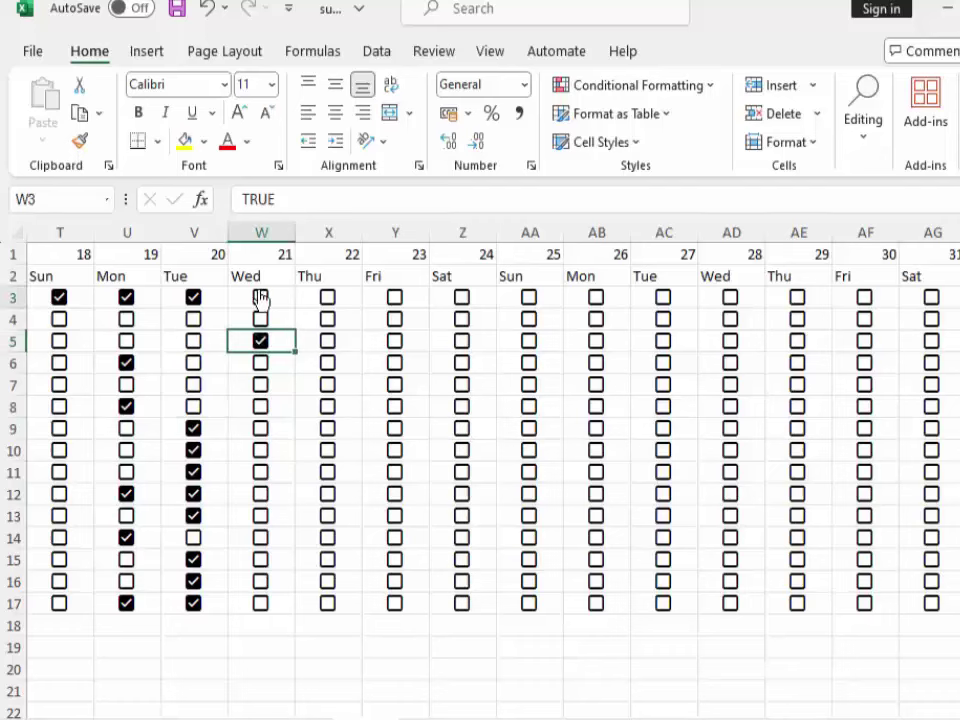
pyautogui.click(260, 297)
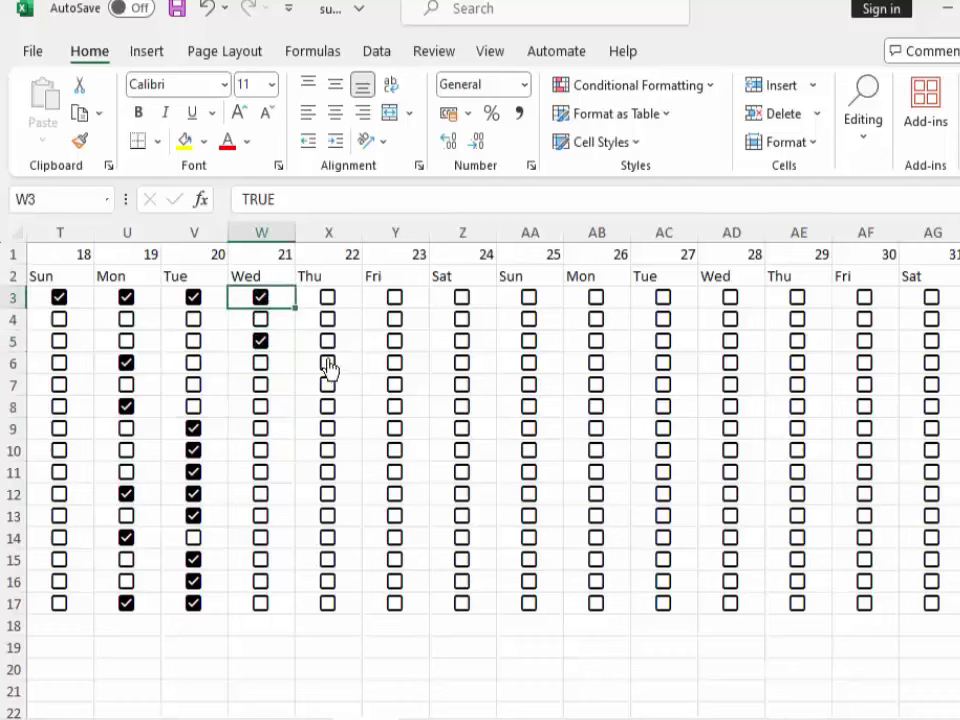
pyautogui.click(328, 362)
pyautogui.click(460, 432)
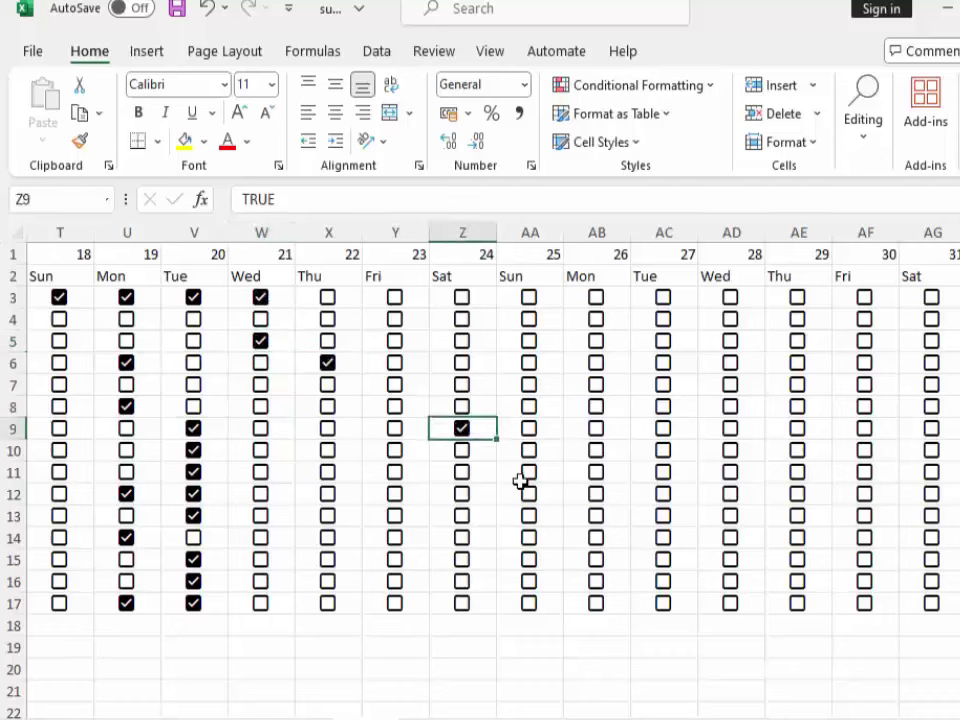
pyautogui.click(530, 473)
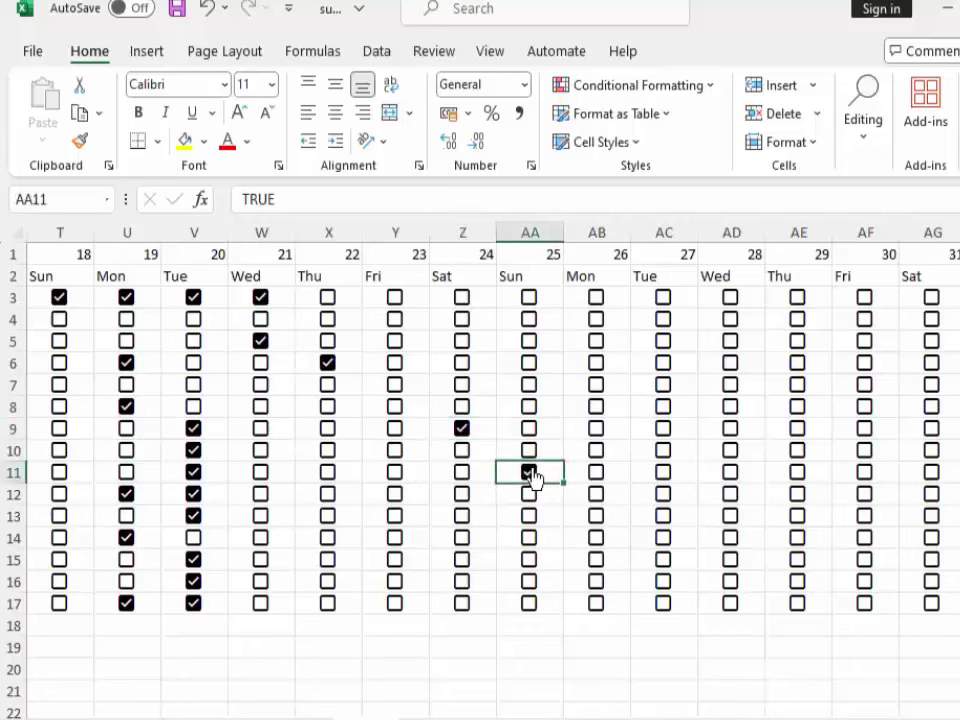
pyautogui.click(730, 471)
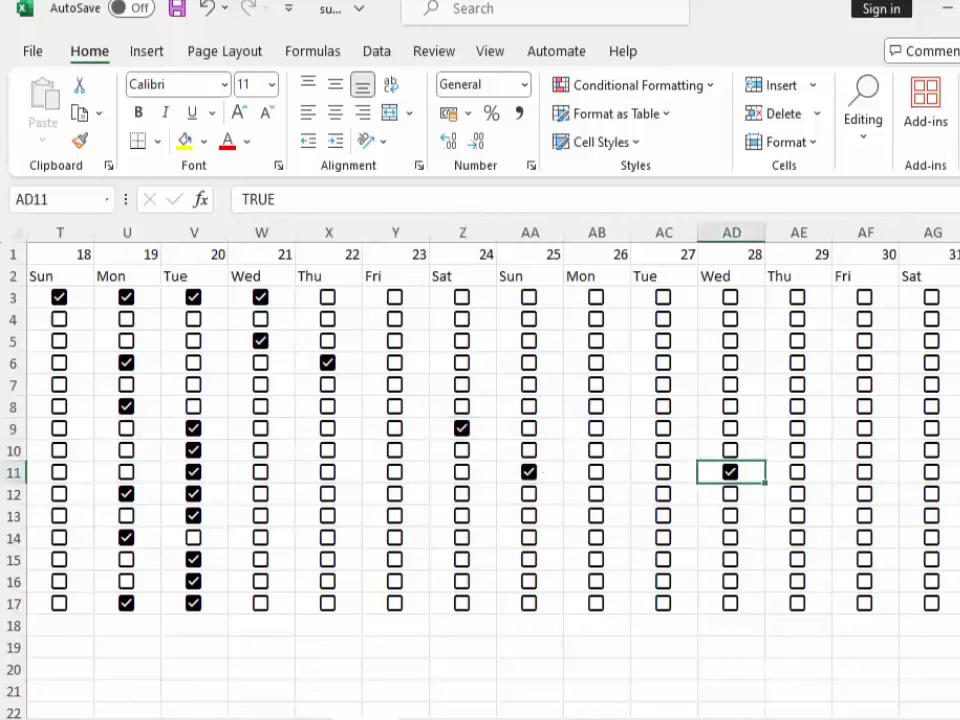
pyautogui.click(934, 474)
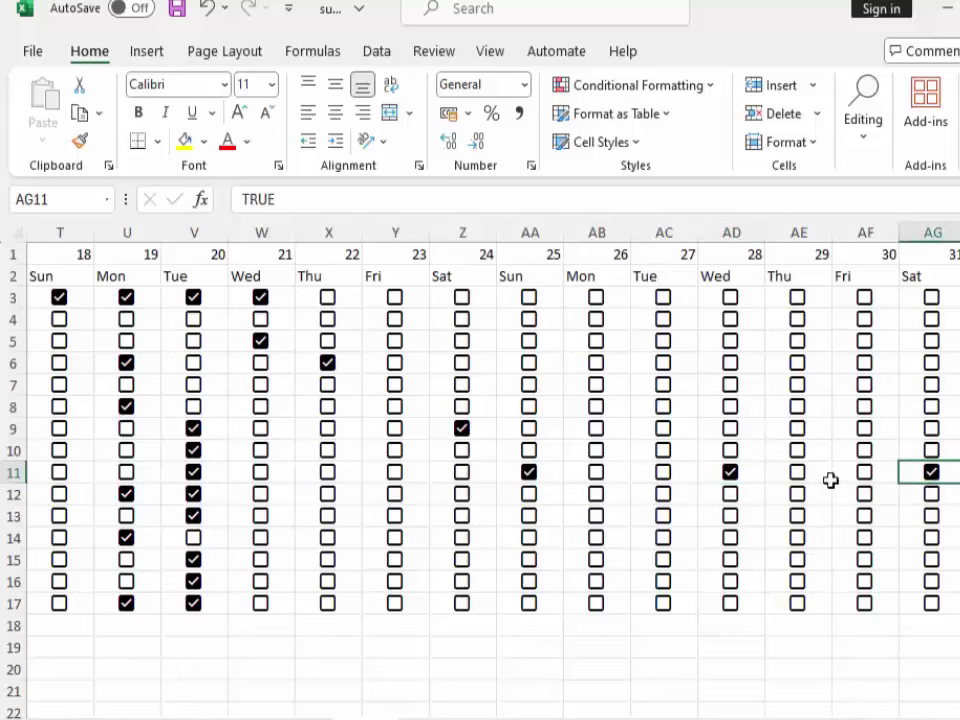
pyautogui.click(795, 480)
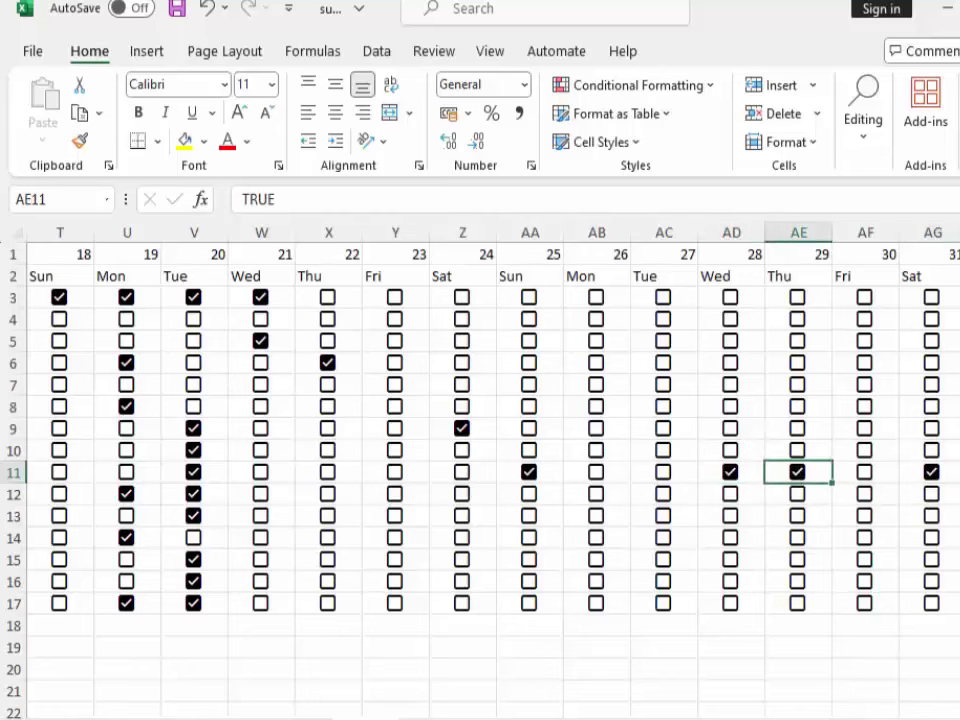
# - Copy the AH3 COUNTIF formula down to AH17 and AutoFit column AH
pyautogui.hscroll(3, 480, 430)
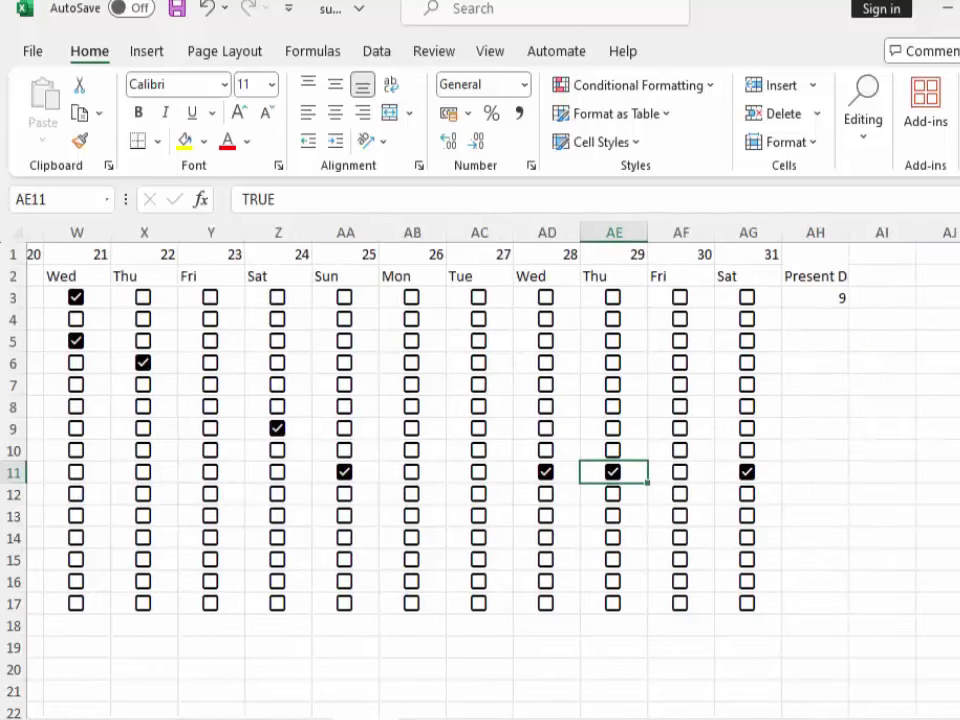
pyautogui.click(827, 300)
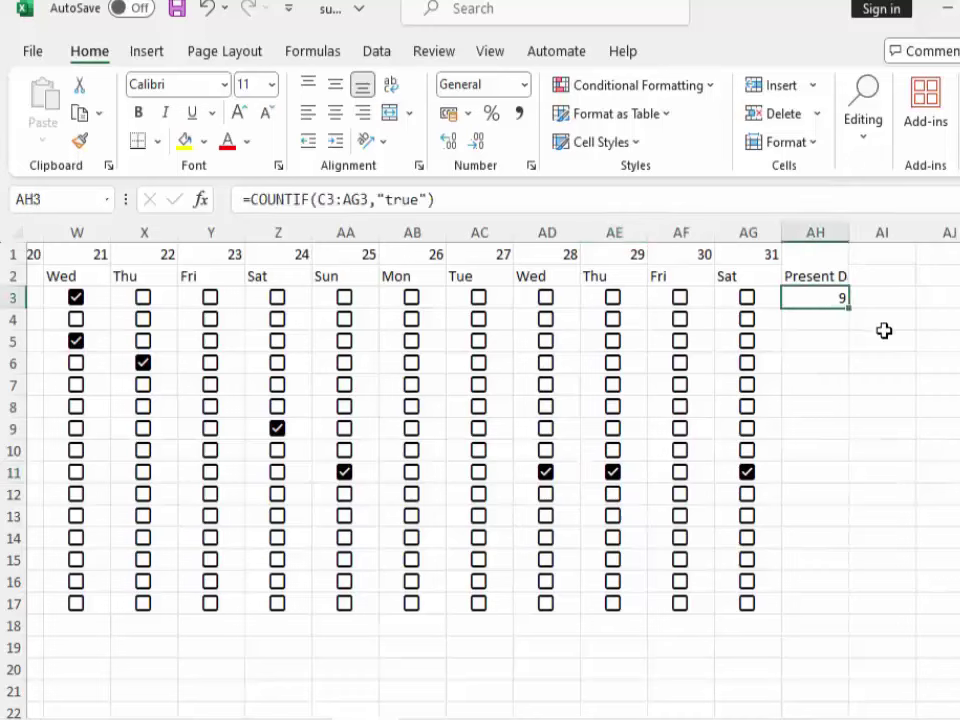
pyautogui.moveTo(843, 296); pyautogui.dragTo(865, 616)
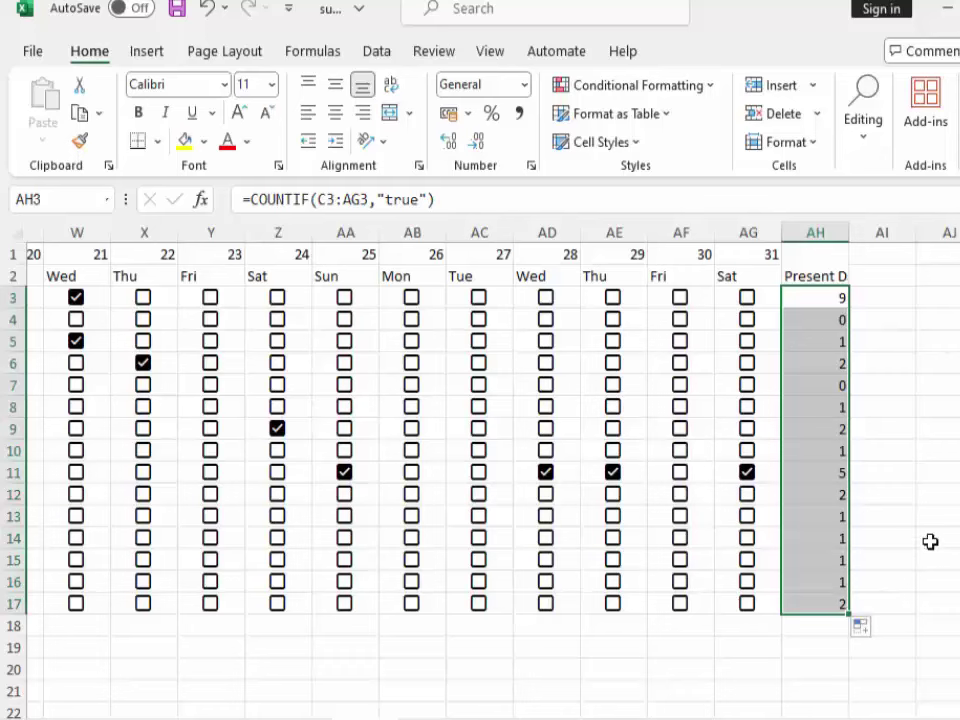
pyautogui.doubleClick(849, 232)
pyautogui.click(886, 279)
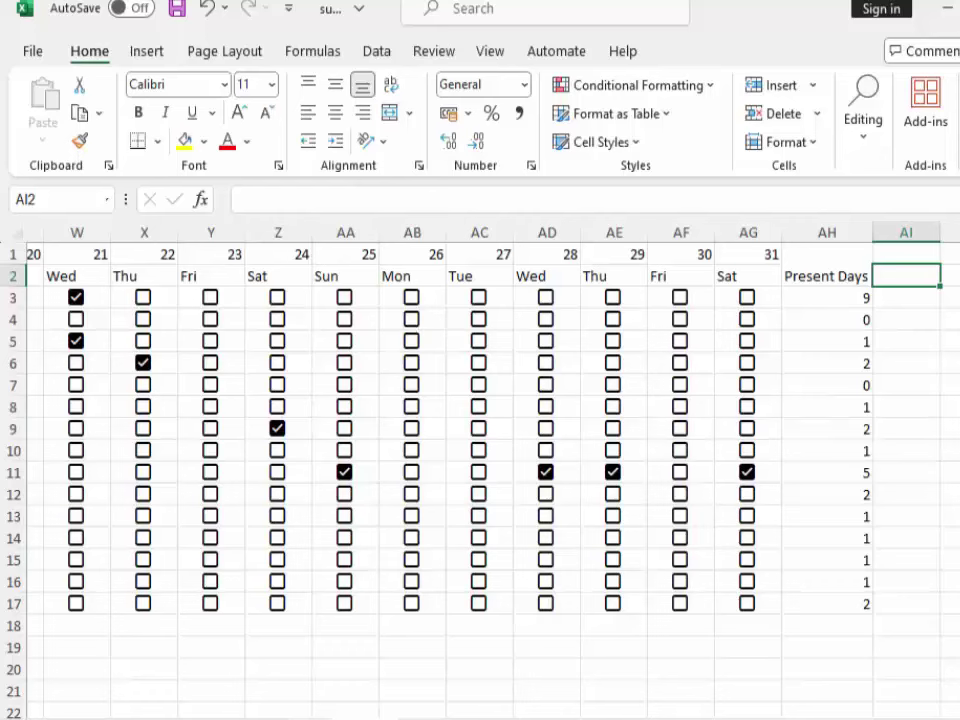
# - Vertically centre the Present Days heading in AH1 with Middle Align
pyautogui.press('F10')
pyautogui.click(797, 278)
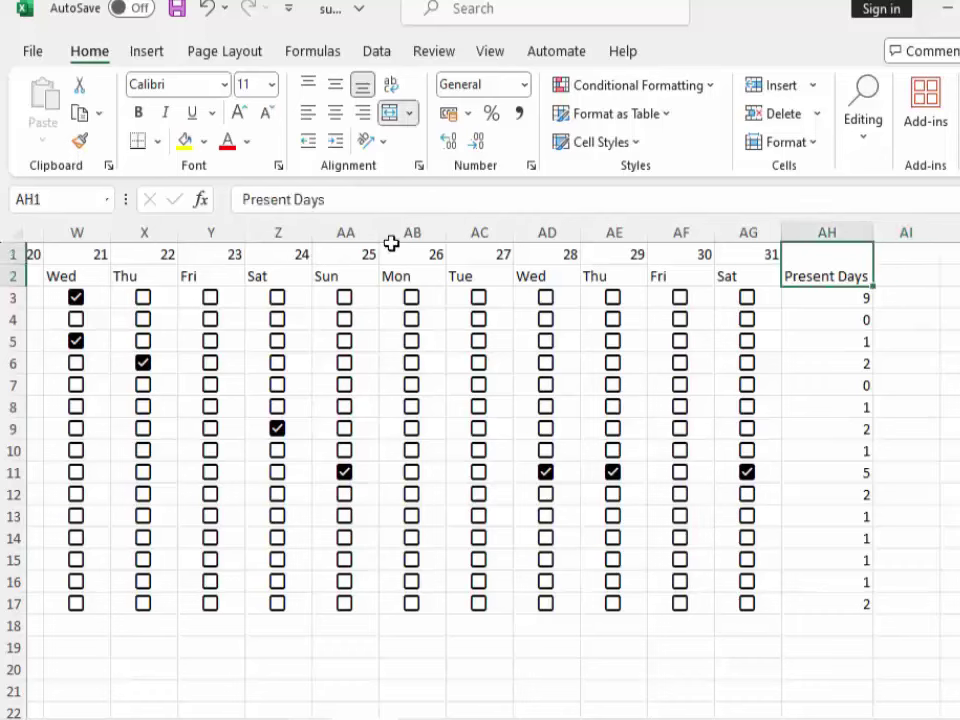
pyautogui.click(335, 88)
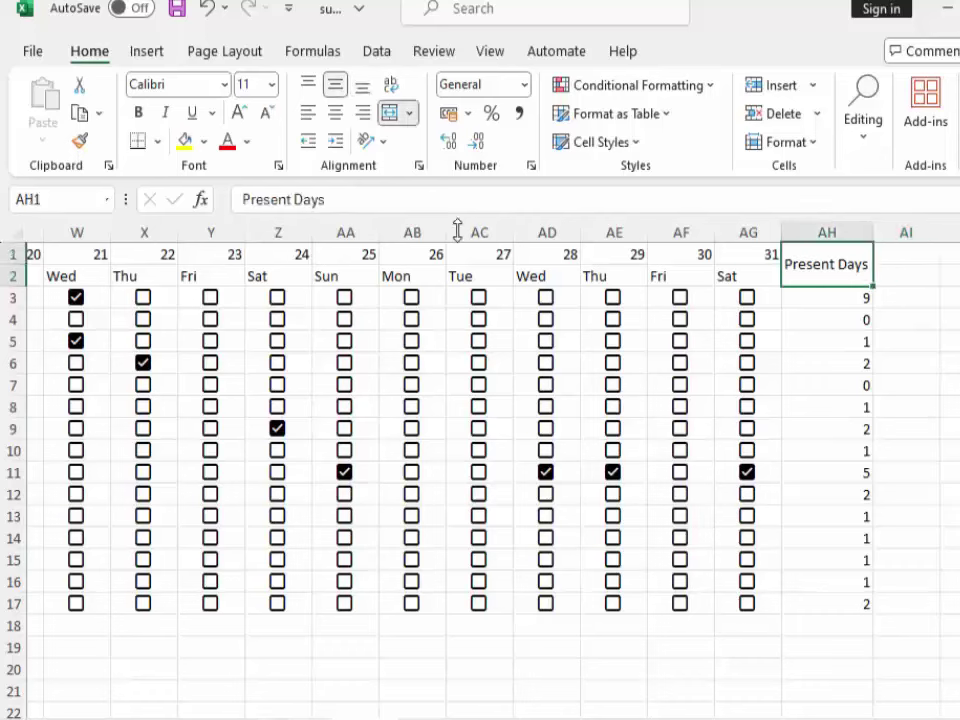
# - Merge and centre AI1:AI2 for the next heading
pyautogui.click(917, 277)
pyautogui.moveTo(917, 277); pyautogui.dragTo(911, 258)
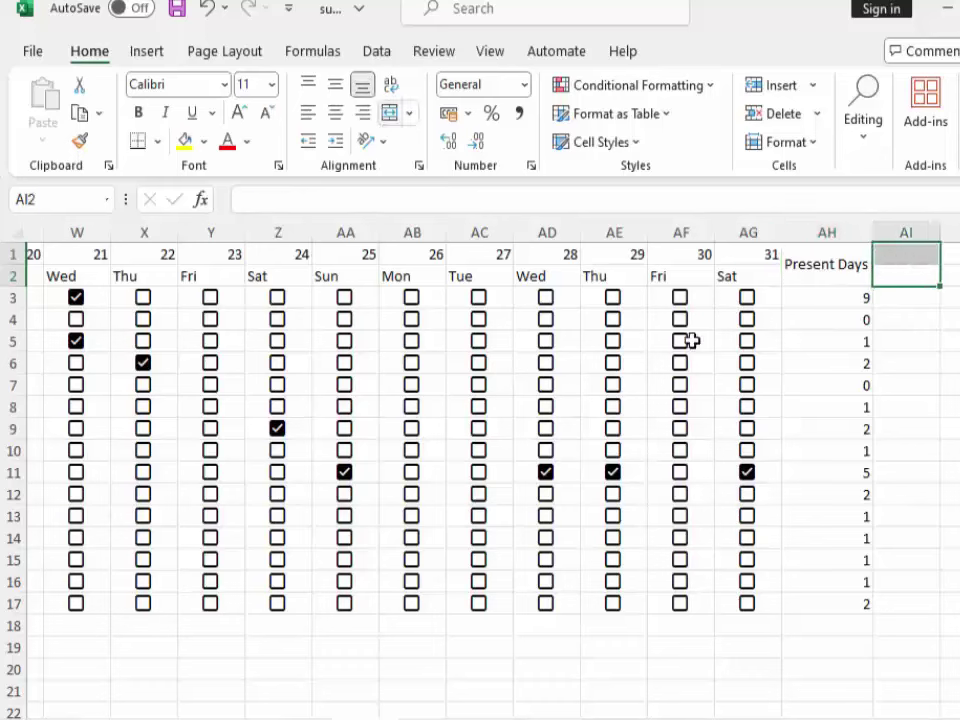
pyautogui.hotkey('alt', 'h')
pyautogui.press('m')
pyautogui.press('c')
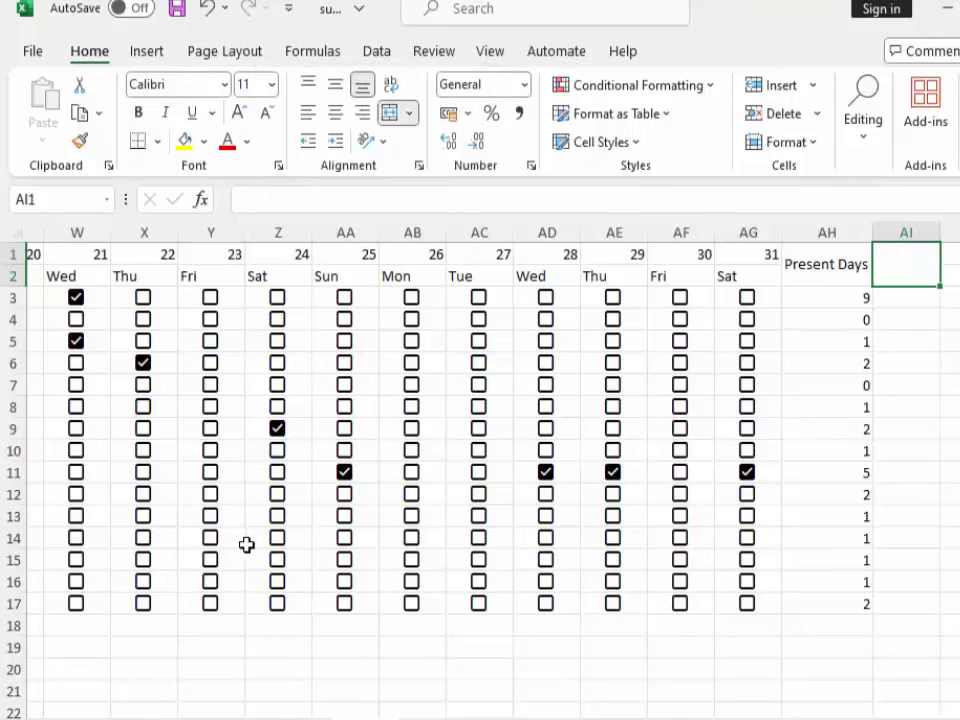
# - Enter 'Absent Days' in merged AI1 and centre it vertically
pyautogui.write('Absent Days')
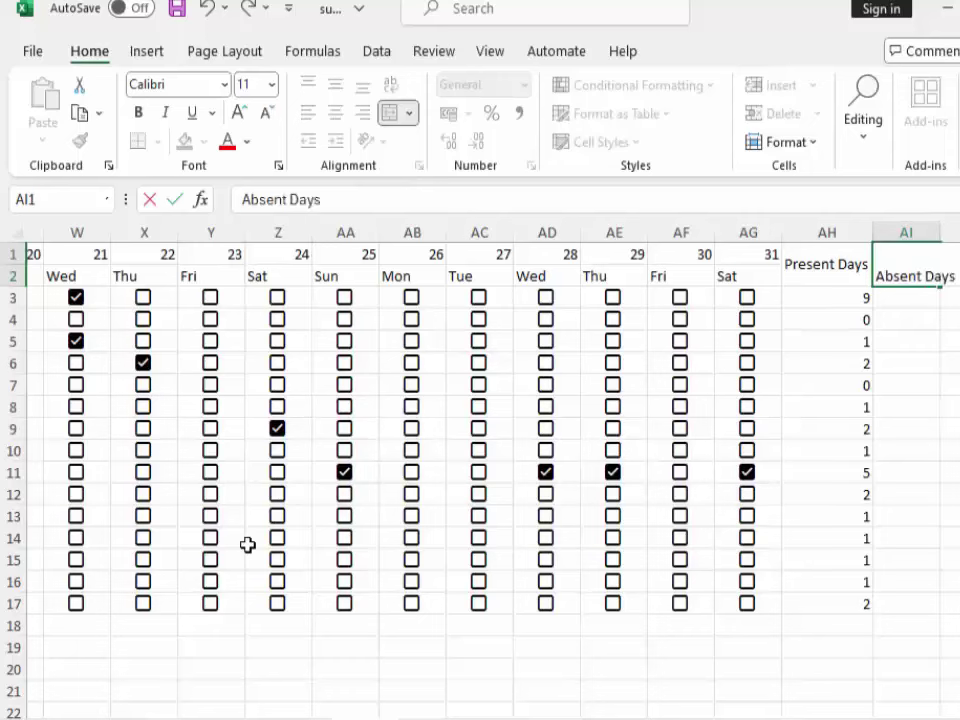
pyautogui.press('Return')
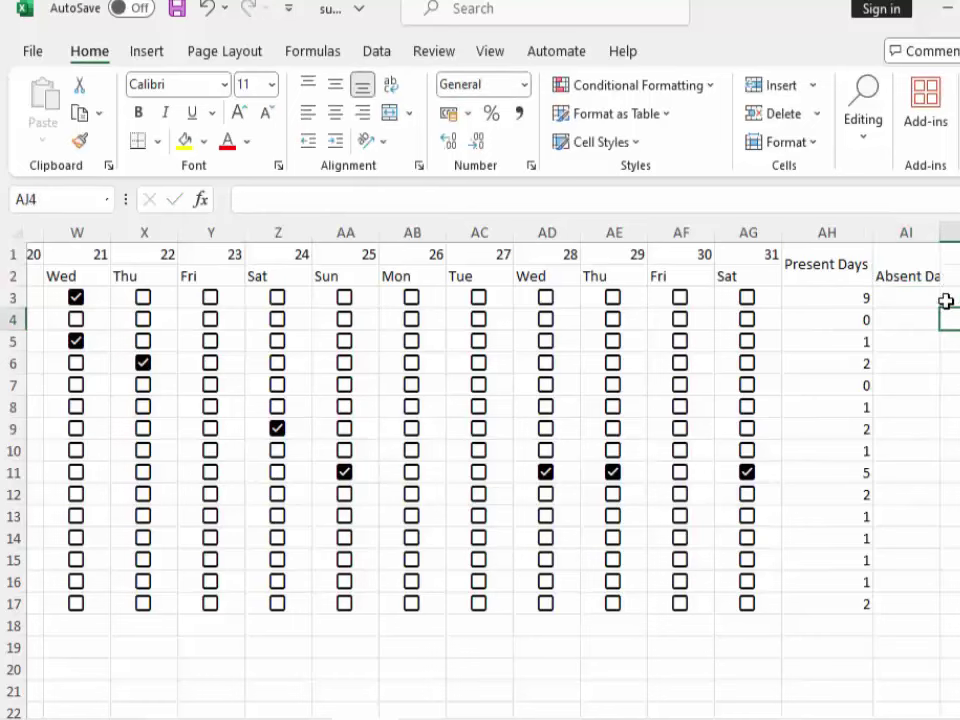
pyautogui.click(917, 270)
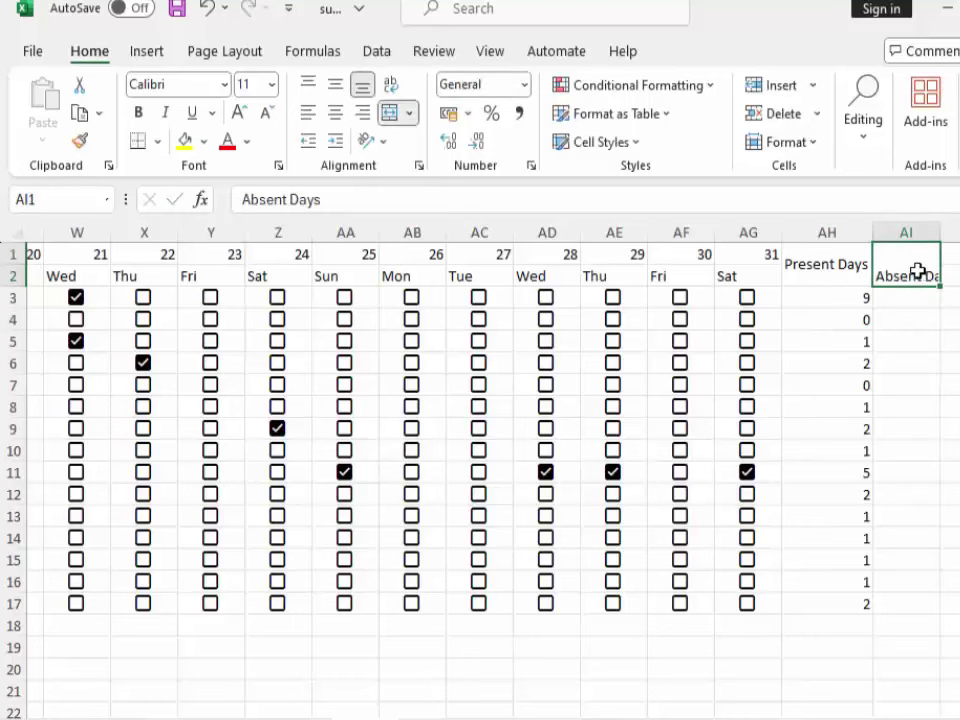
pyautogui.click(335, 84)
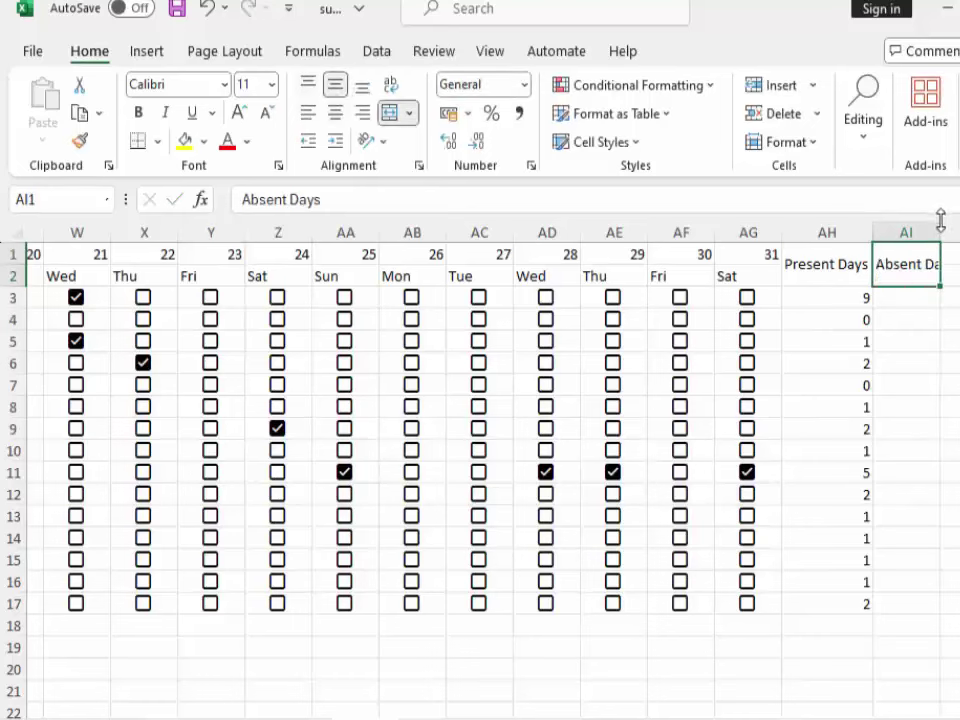
# - Cancel the stray Insert dialog and AutoFit column AI to show 'Absent Days'
pyautogui.press('alt')
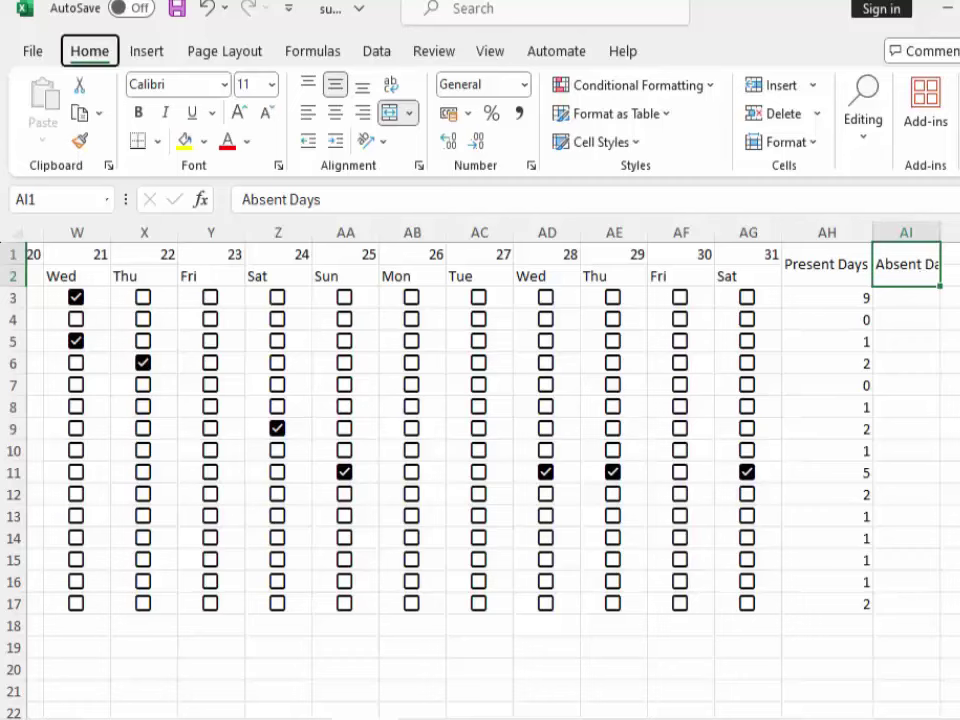
pyautogui.press('h')
pyautogui.press('i')
pyautogui.press('i')
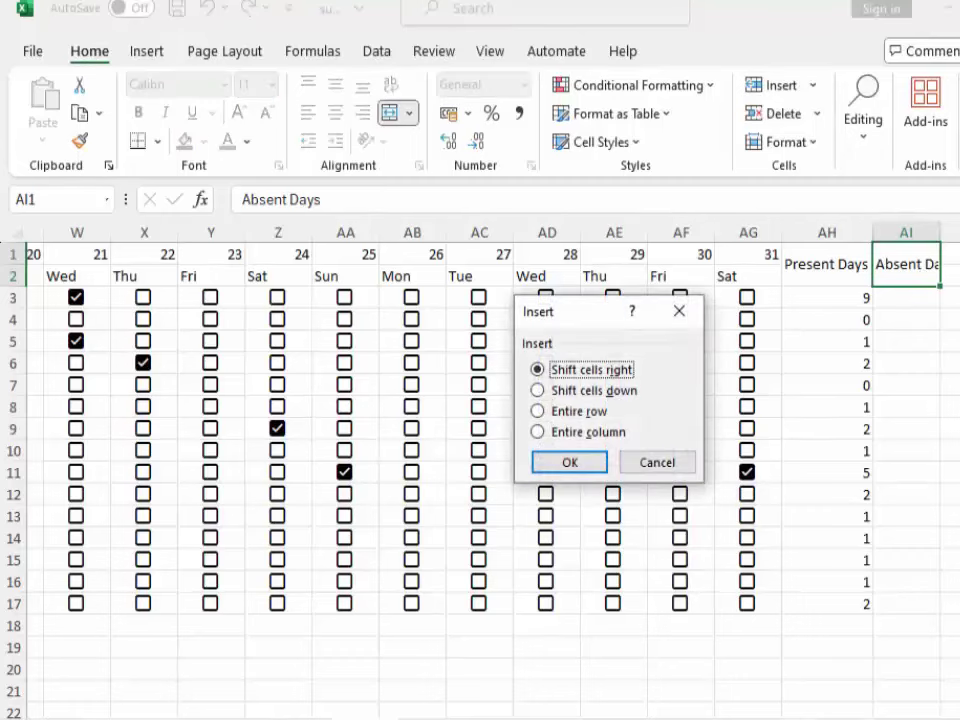
pyautogui.click(690, 313)
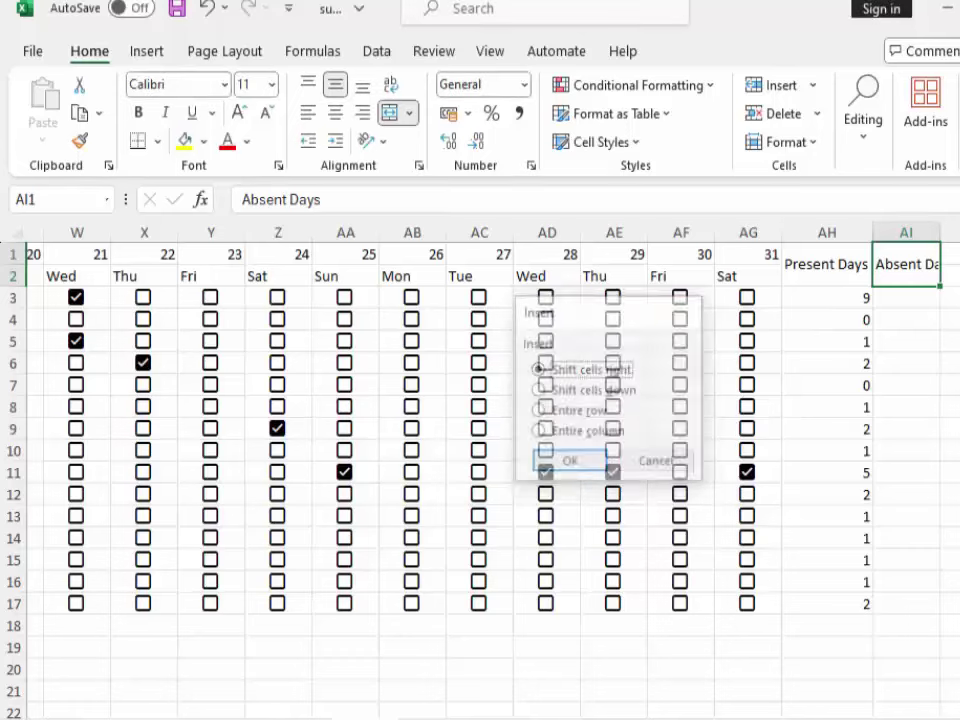
pyautogui.press('alt')
pyautogui.press('h')
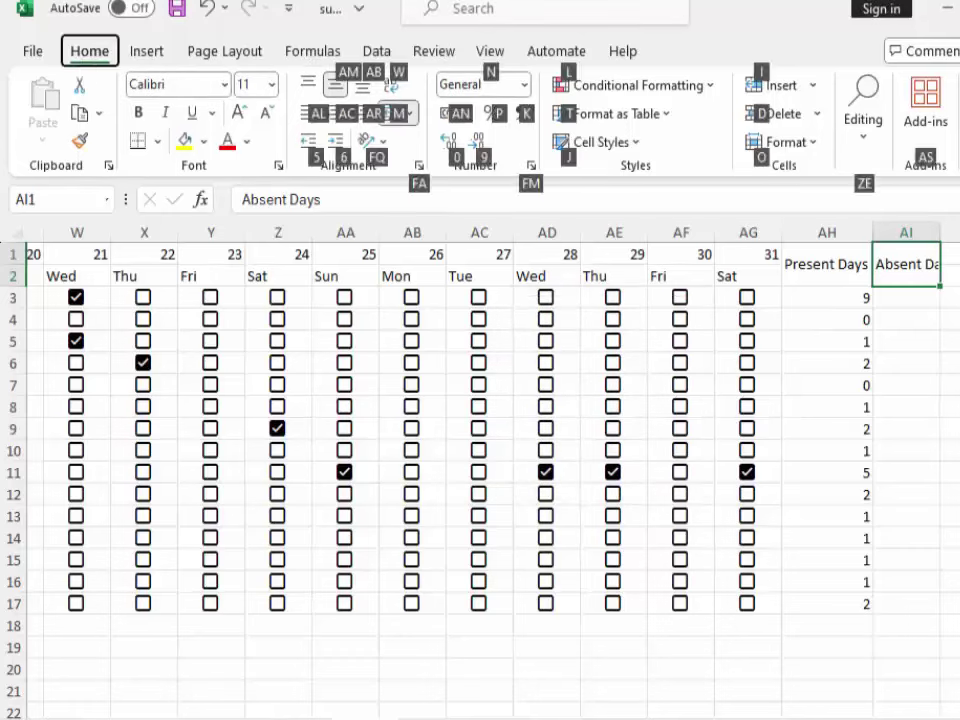
pyautogui.press('o')
pyautogui.press('i')
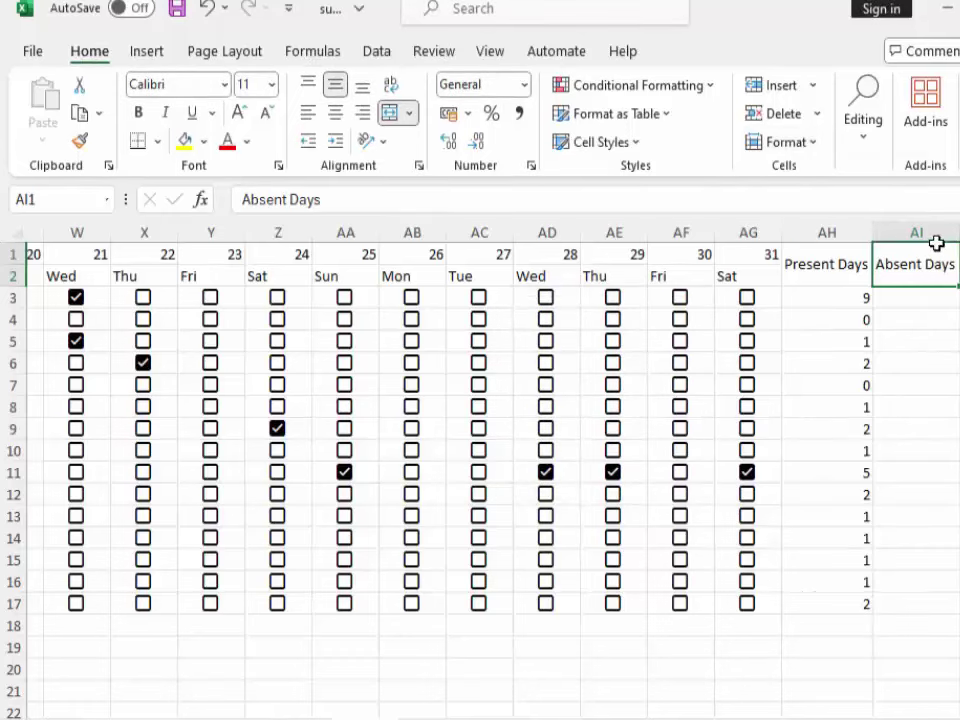
pyautogui.click(917, 300)
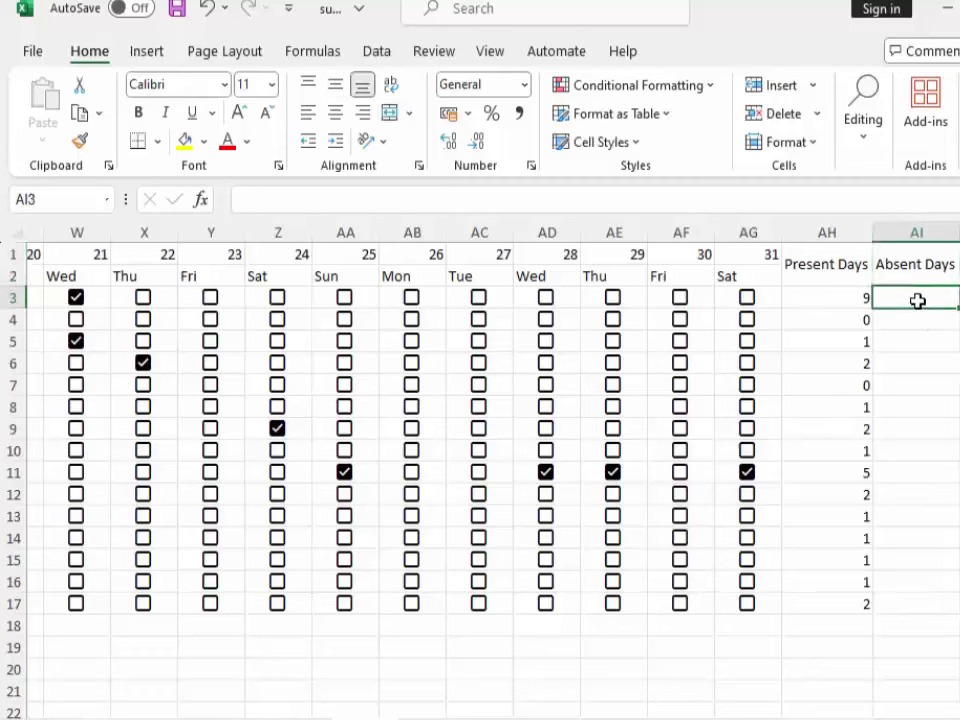
# - Enter =COUNTIF(C3:AG3,"false") in AI3 to count unchecked days
pyautogui.write('=co')
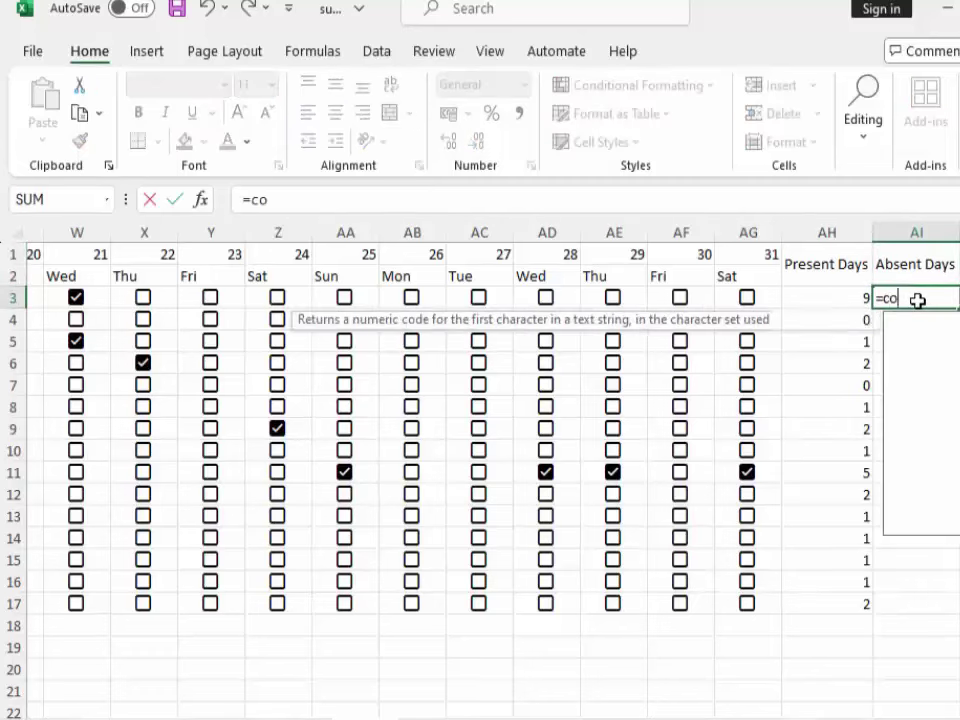
pyautogui.write('unti')
pyautogui.write('f')
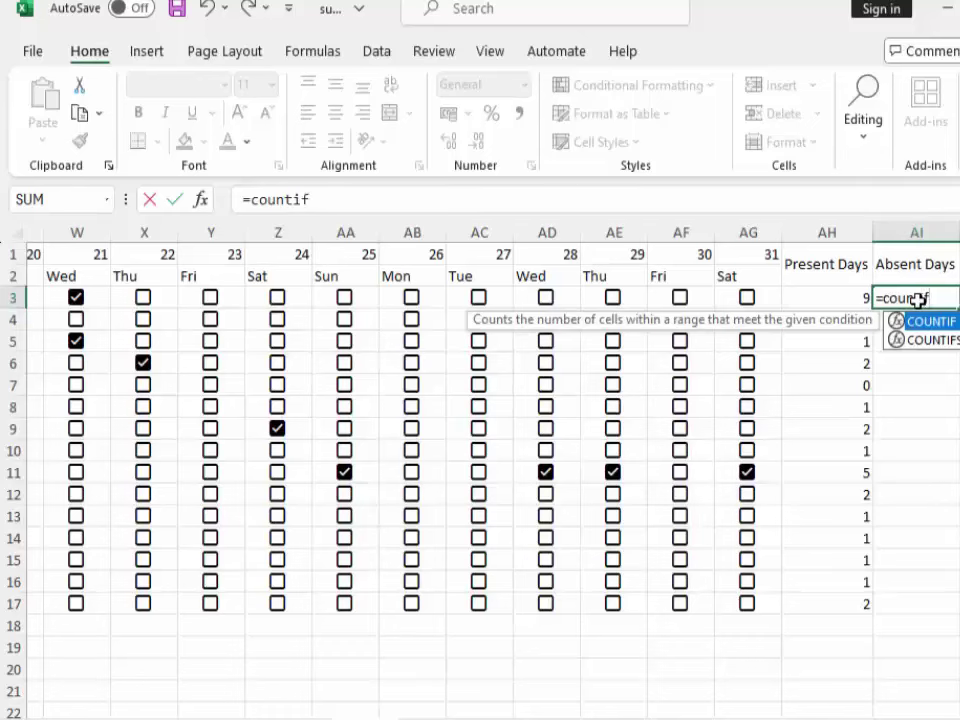
pyautogui.press('Tab')
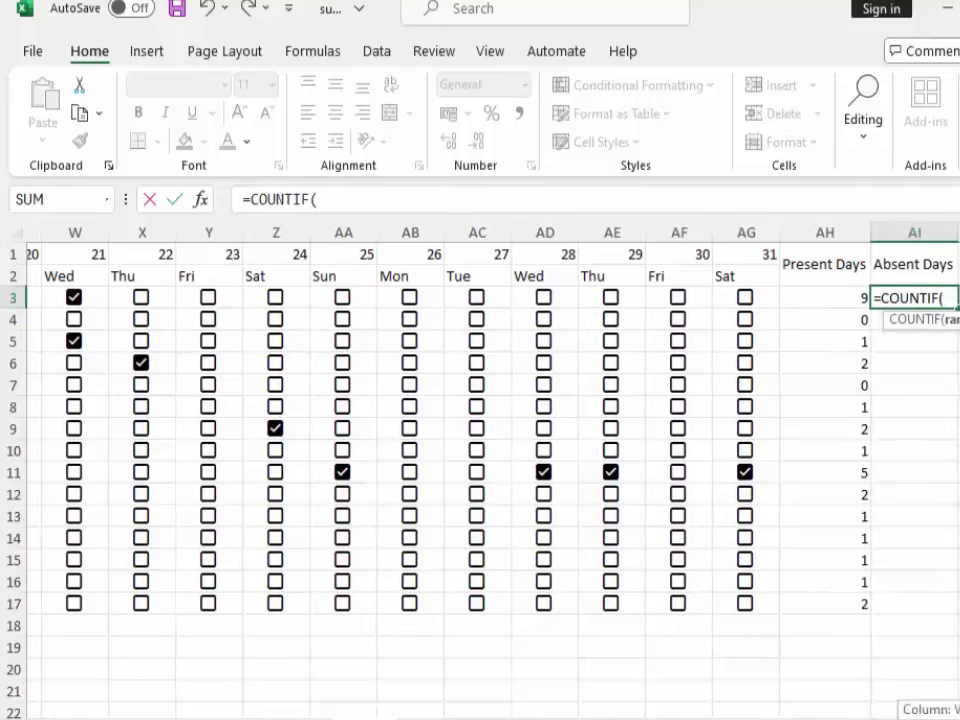
pyautogui.hscroll(-6, 490, 450)
pyautogui.hscroll(-3, 555, 626)
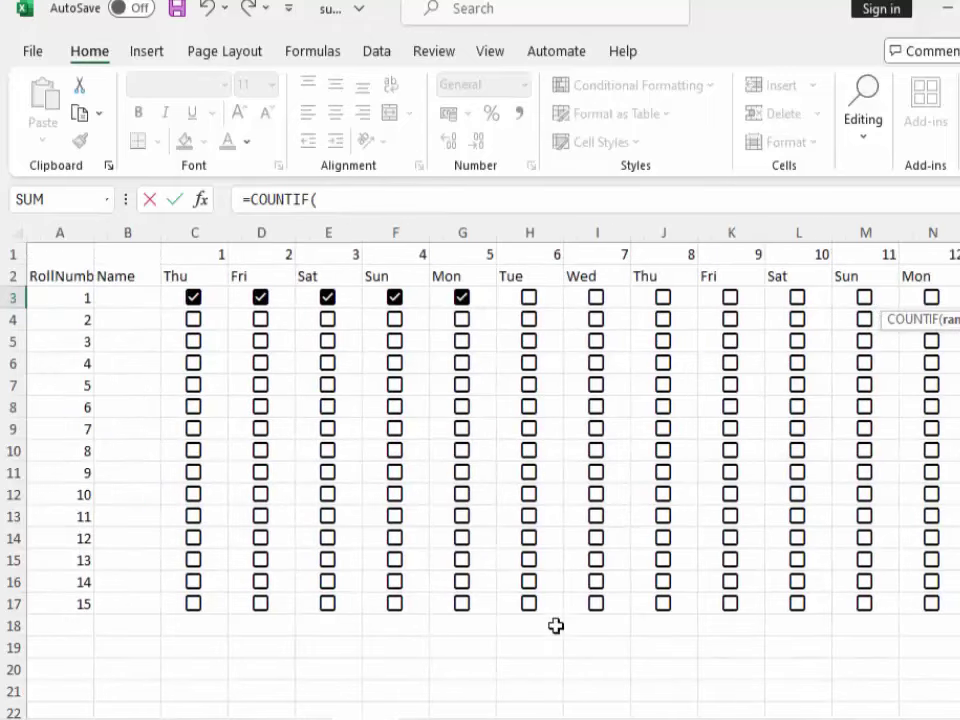
pyautogui.click(180, 290)
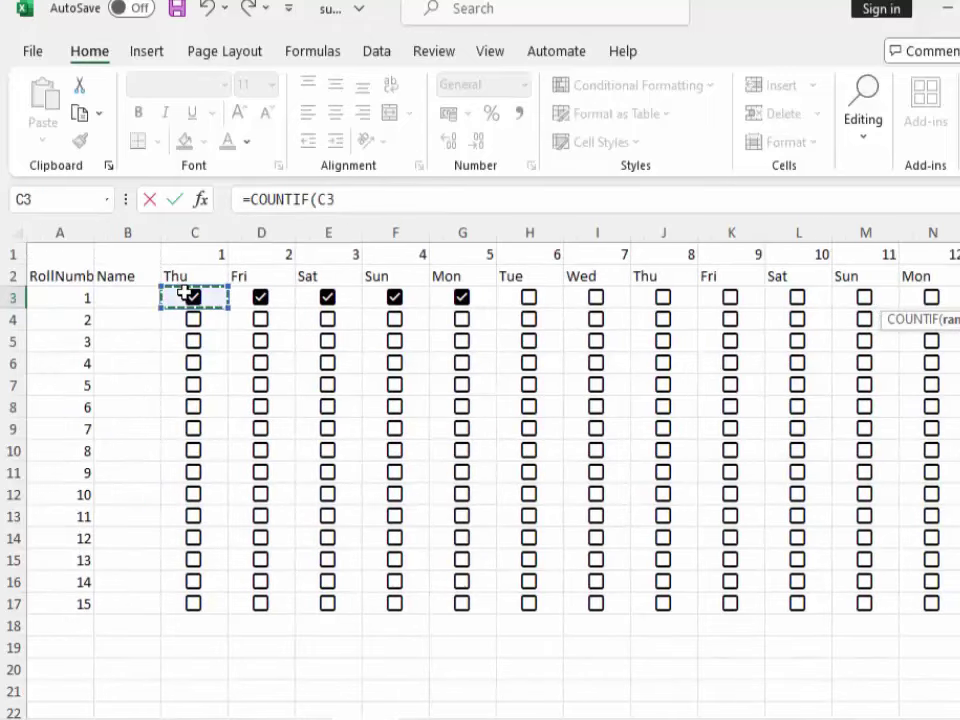
pyautogui.moveTo(185, 292); pyautogui.dragTo(186, 293)
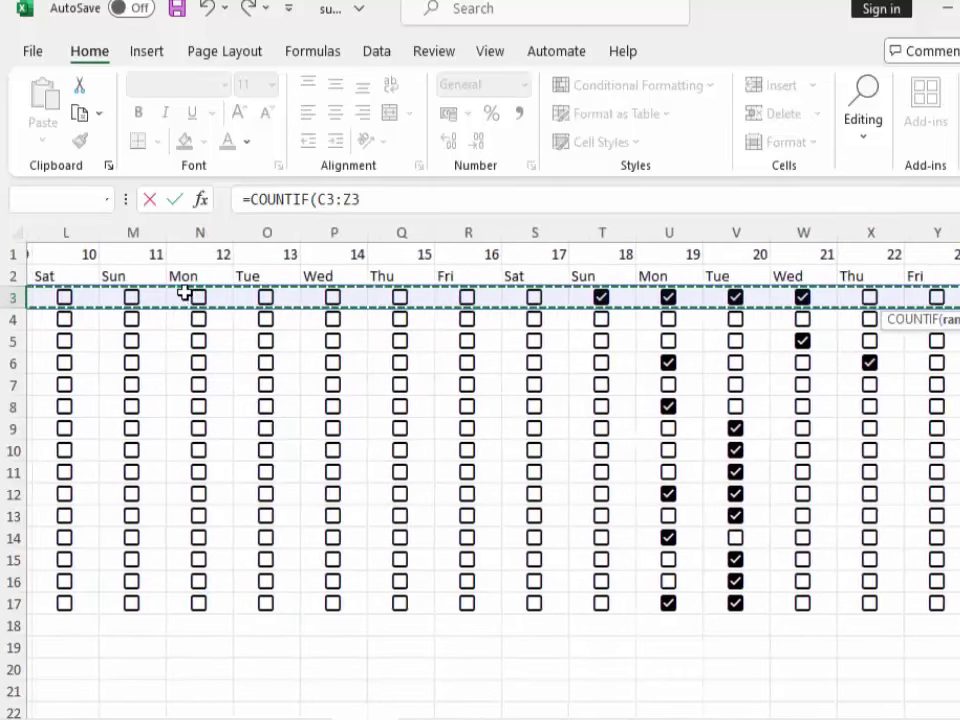
pyautogui.moveTo(186, 293); pyautogui.dragTo(186, 293)
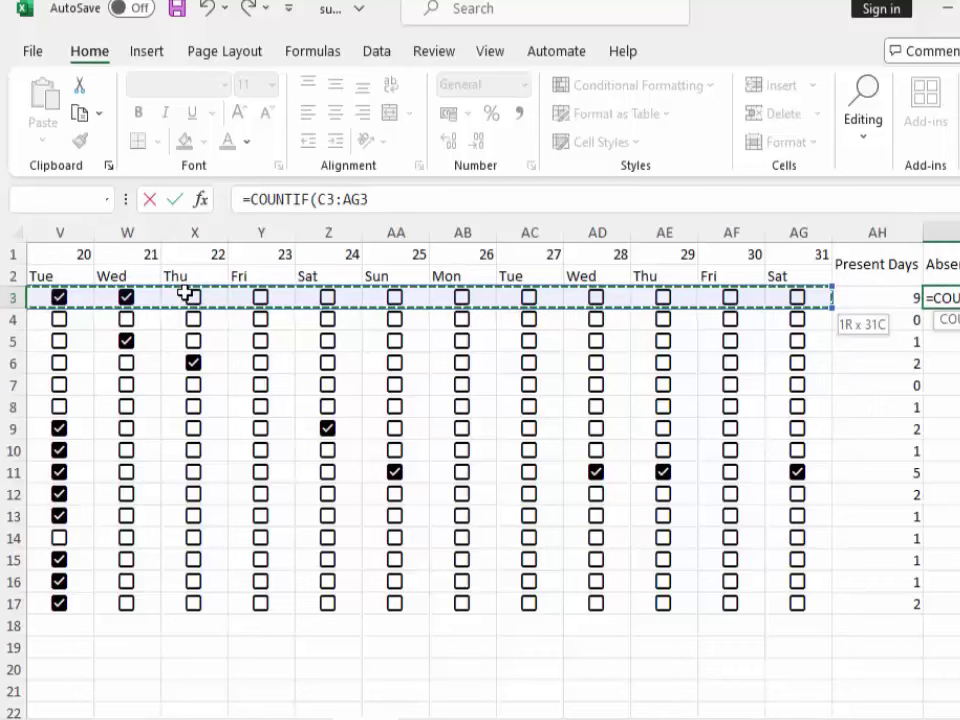
pyautogui.moveTo(186, 293); pyautogui.dragTo(186, 293)
pyautogui.write(',"false')
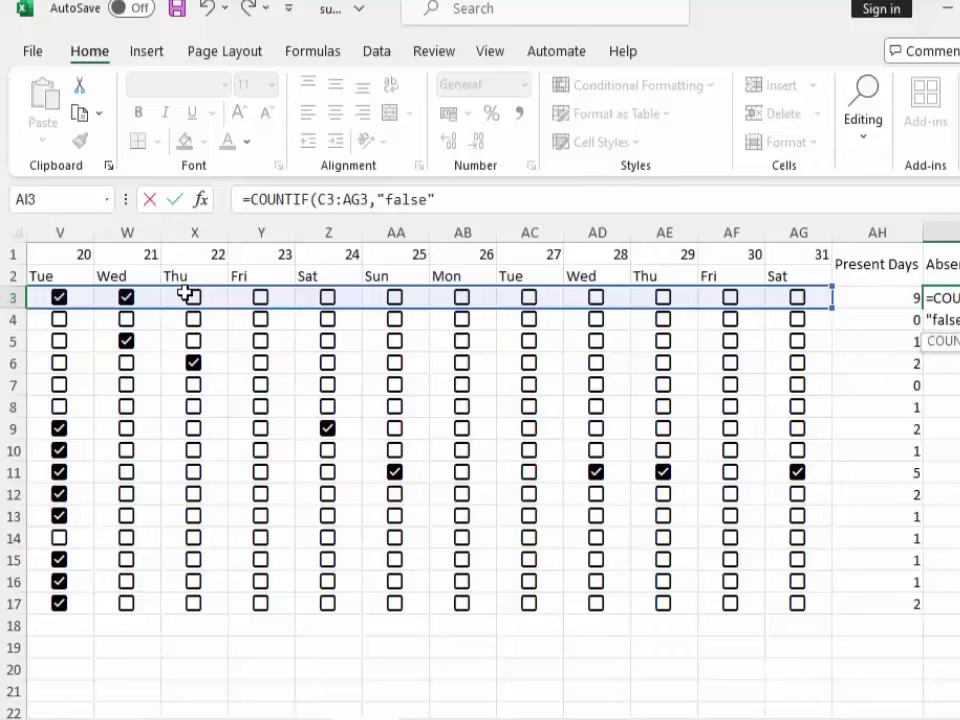
pyautogui.press('Return')
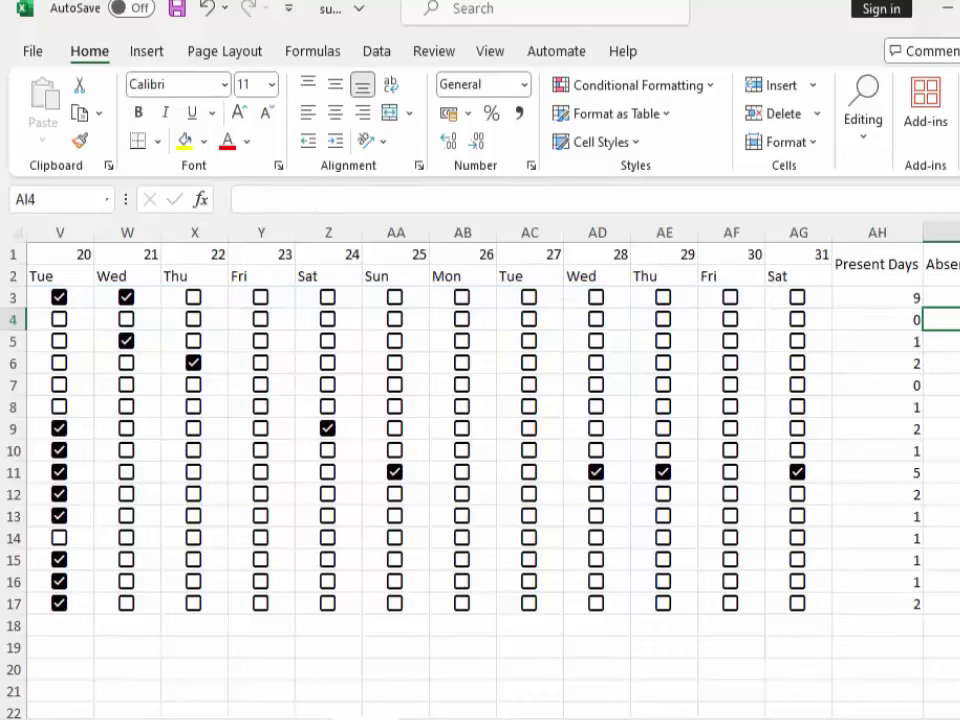
# - Copy the absent-days formula from AI3 down to AI17
pyautogui.click(945, 297)
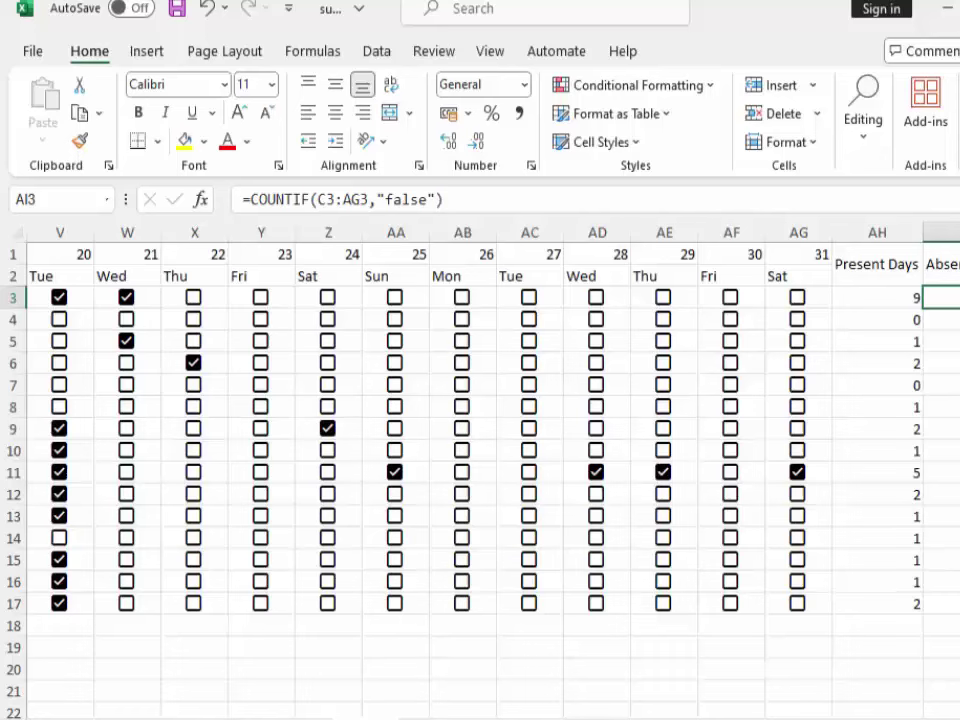
pyautogui.moveTo(958, 307); pyautogui.dragTo(958, 604)
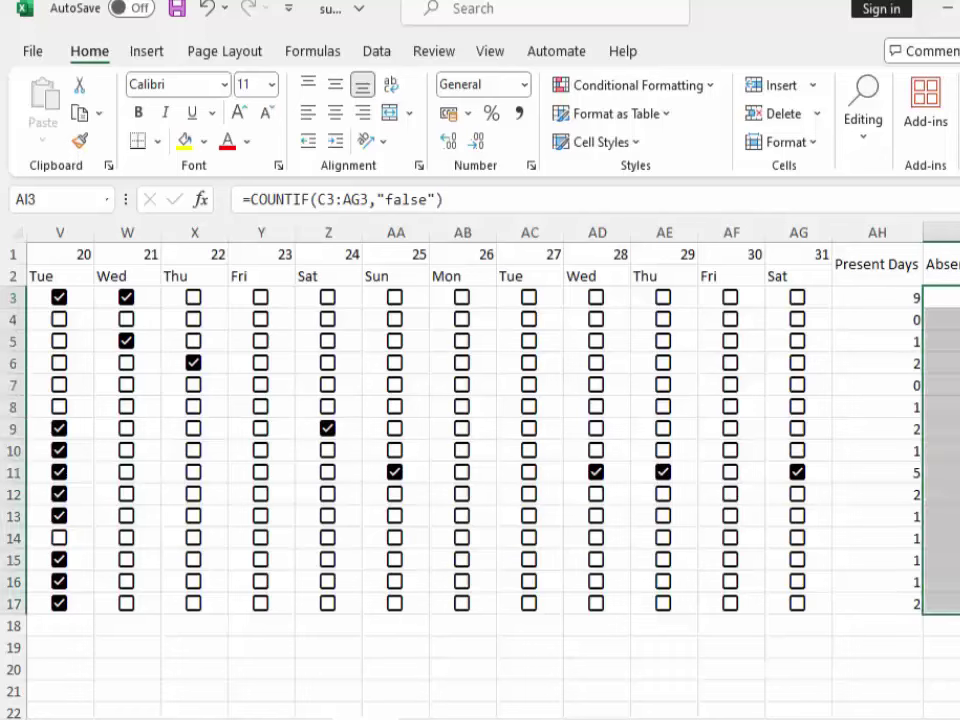
pyautogui.hscroll(2, 788, 254)
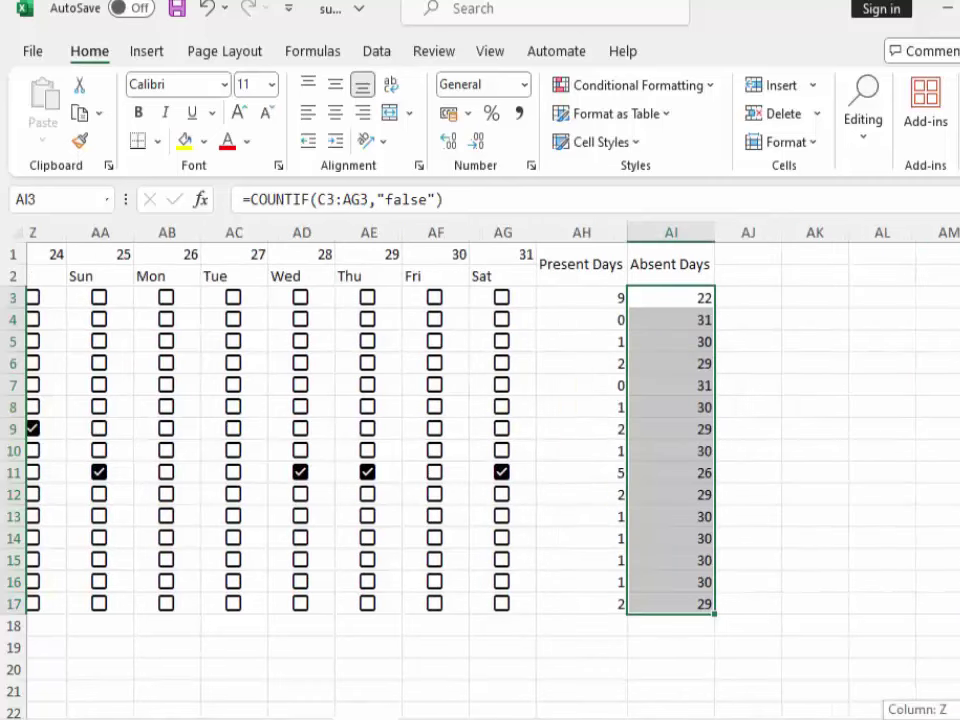
pyautogui.moveTo(731, 246)
pyautogui.mouseDown()
pyautogui.moveTo(740, 289)
pyautogui.moveTo(747, 272)
pyautogui.mouseUp()
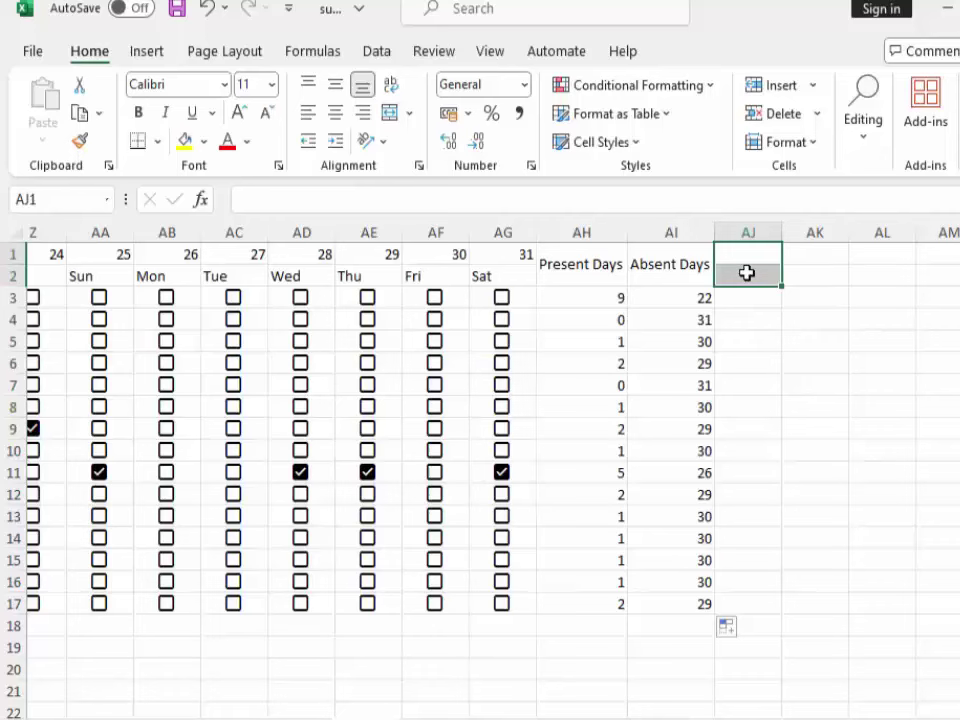
# - Merge AJ1:AJ2 as a vertically centred 'Working Days' heading and widen column AJ
pyautogui.press('alt')
pyautogui.press('h')
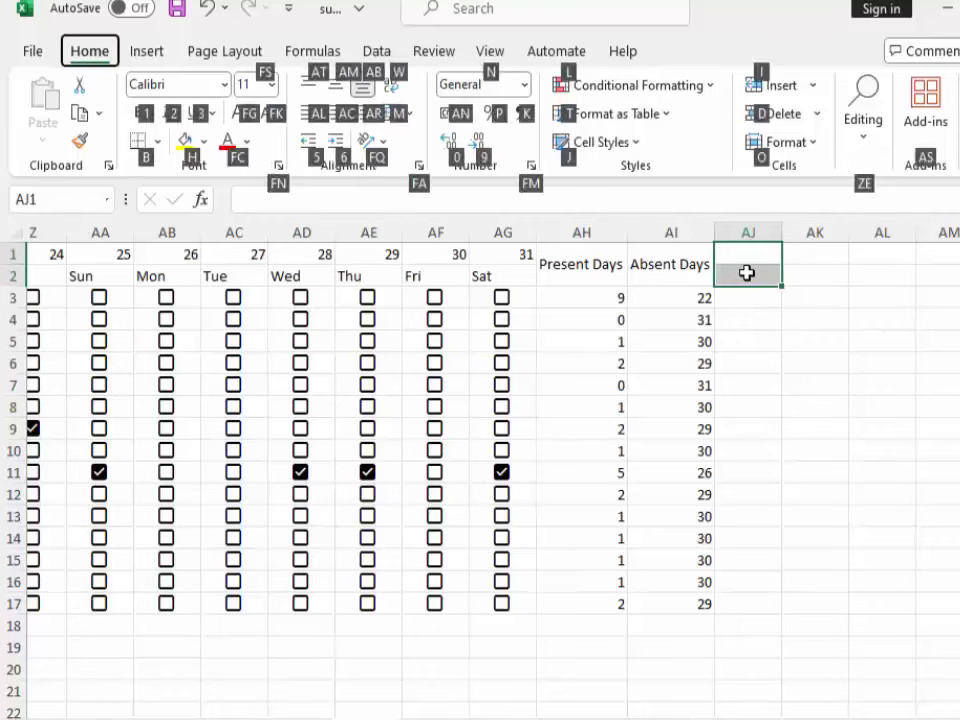
pyautogui.press('m')
pyautogui.press('c')
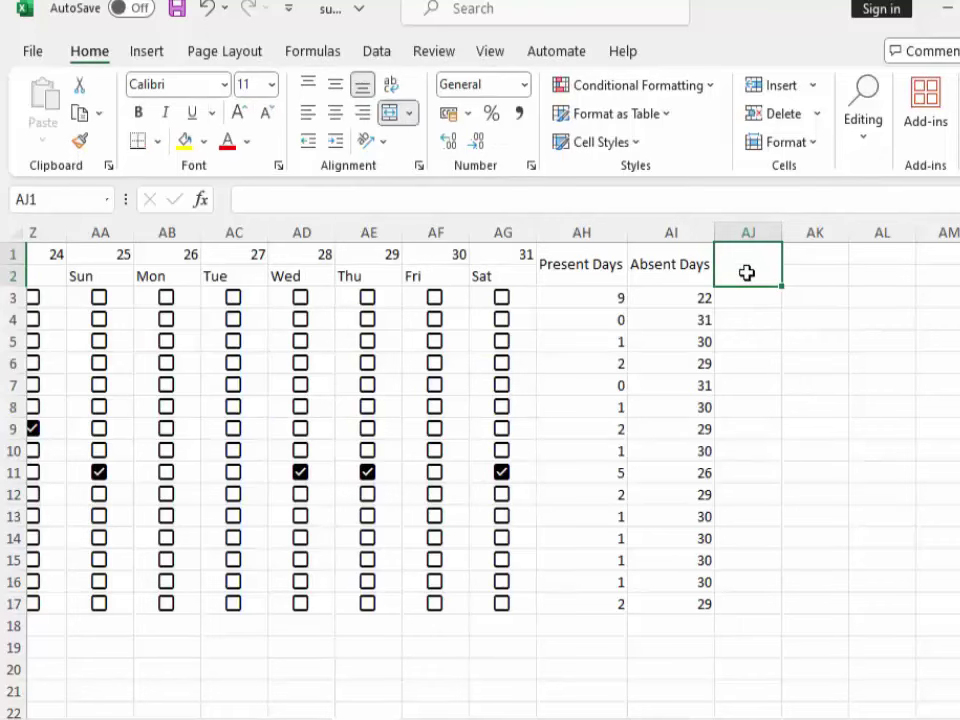
pyautogui.write('Worki')
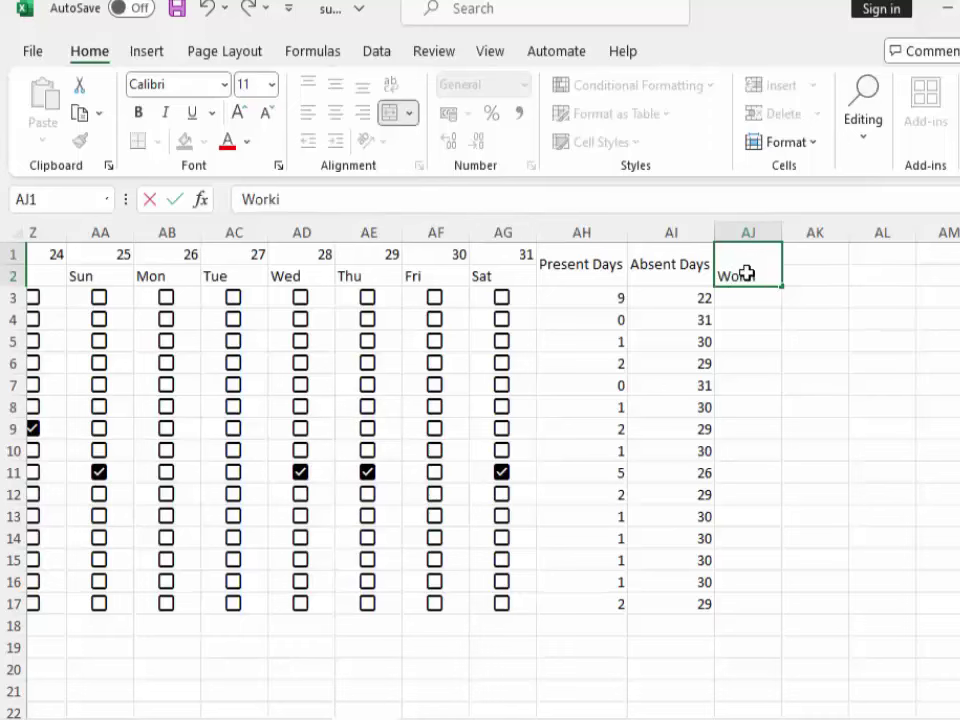
pyautogui.write('ng Days')
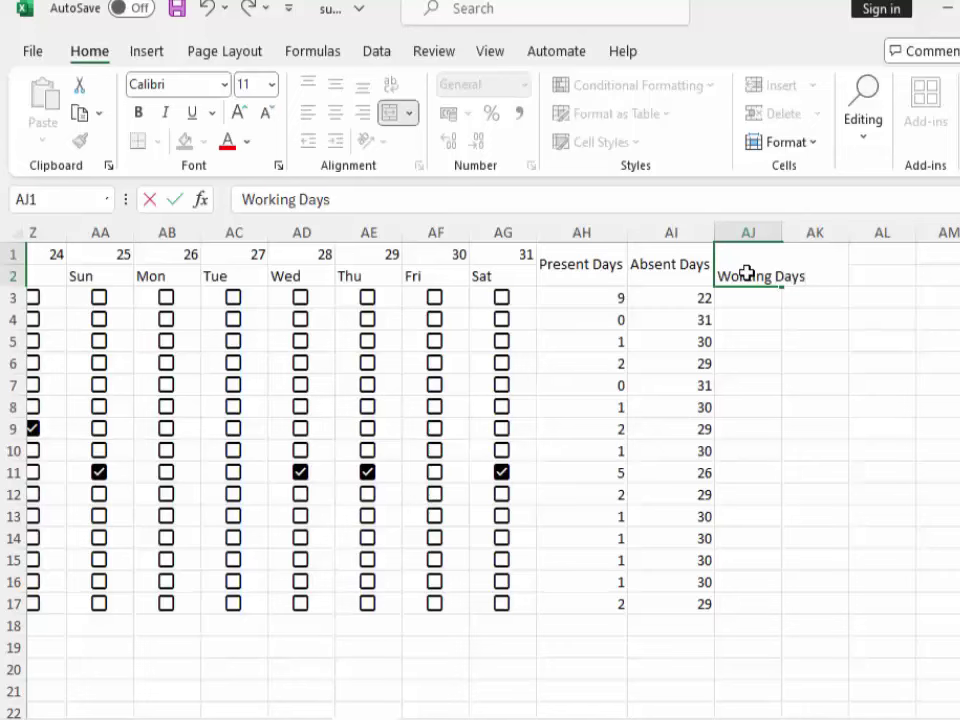
pyautogui.click(746, 320)
pyautogui.moveTo(784, 232); pyautogui.dragTo(811, 232)
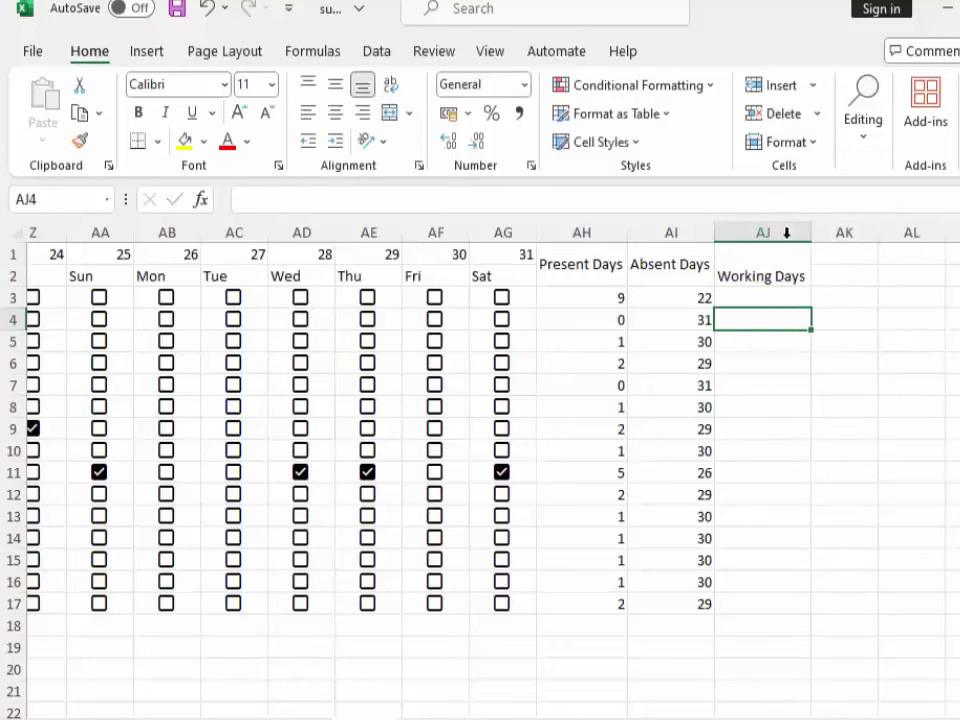
pyautogui.click(767, 276)
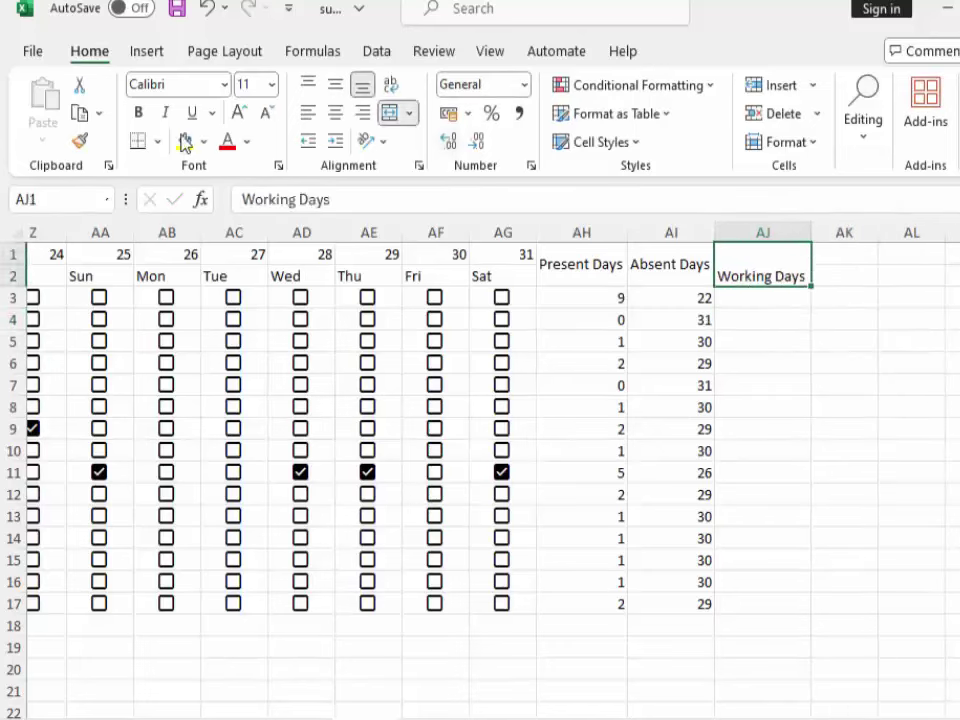
pyautogui.click(336, 84)
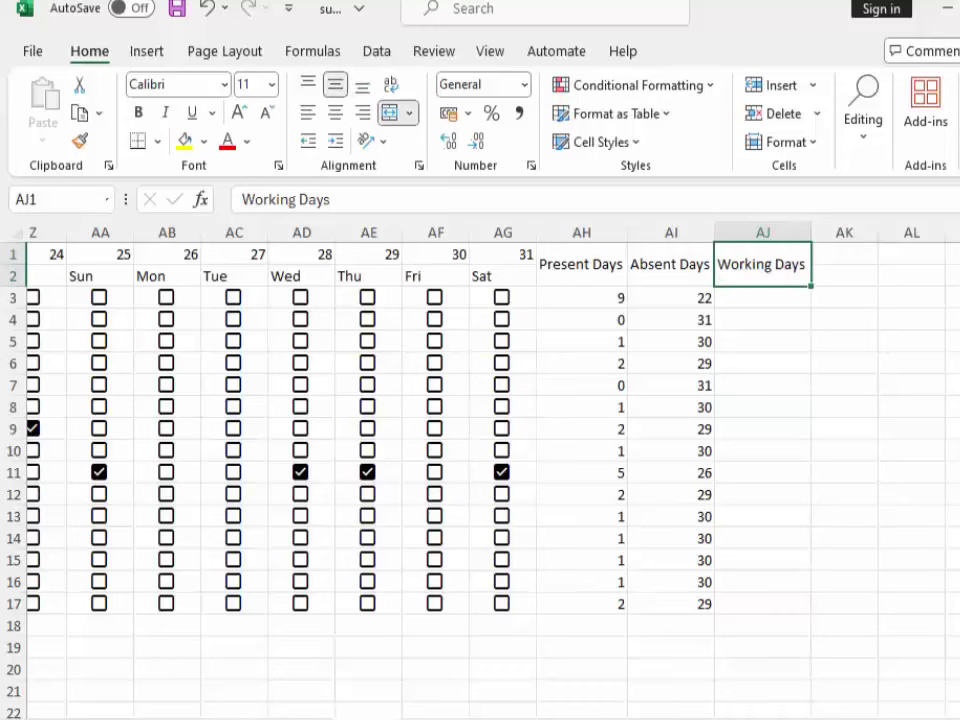
# - Enter =AH3+AI3 in AJ3 to total present and absent days
pyautogui.click(789, 306)
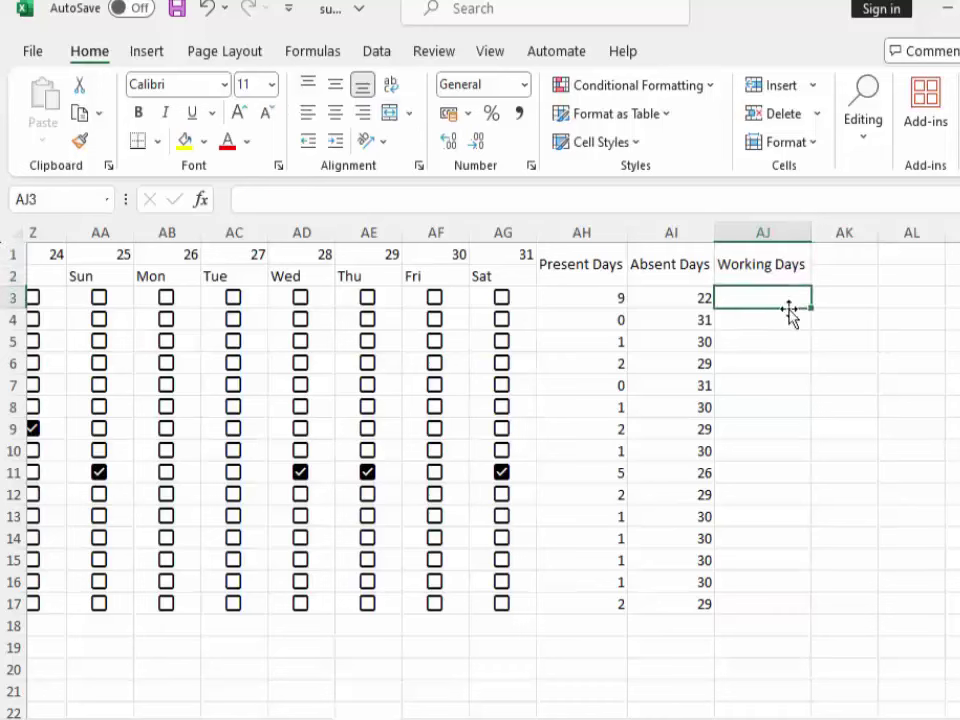
pyautogui.write('=')
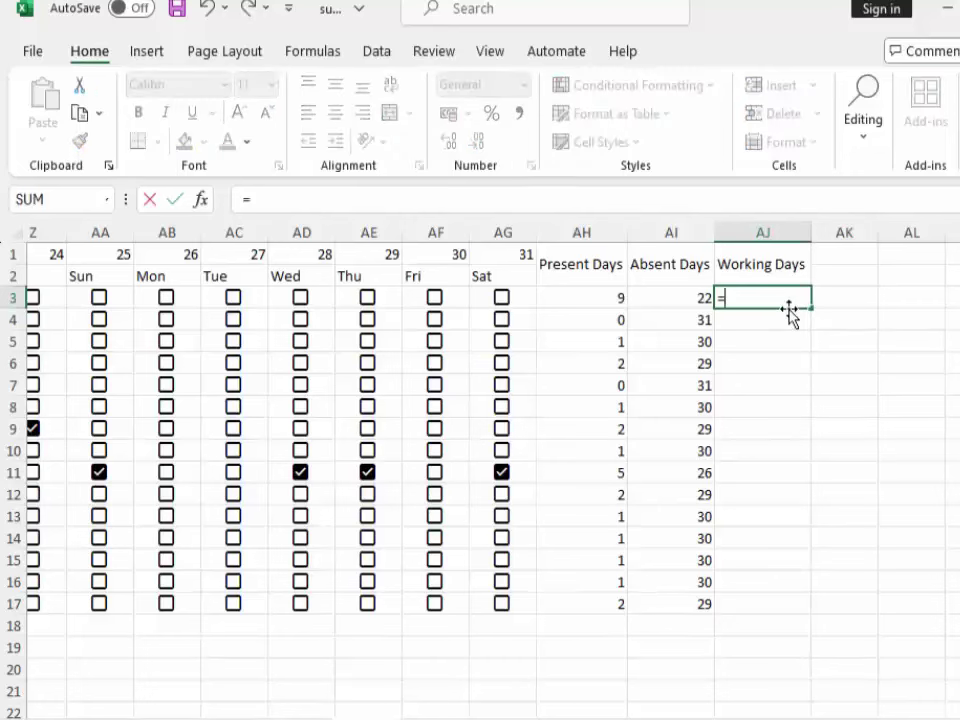
pyautogui.click(595, 298)
pyautogui.write('+')
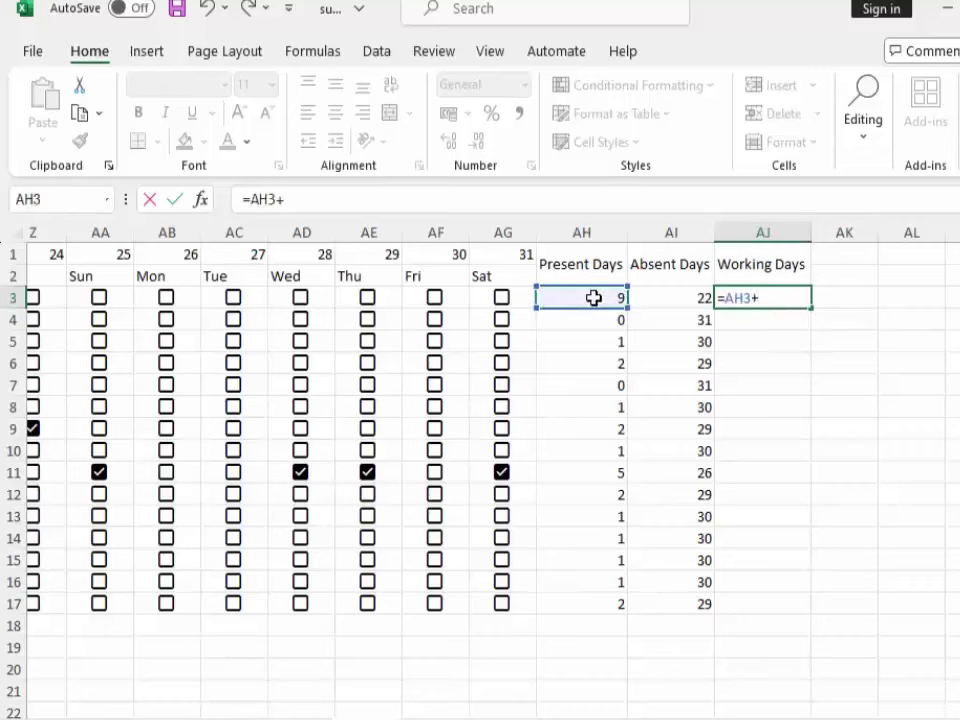
pyautogui.click(692, 298)
pyautogui.press('Return')
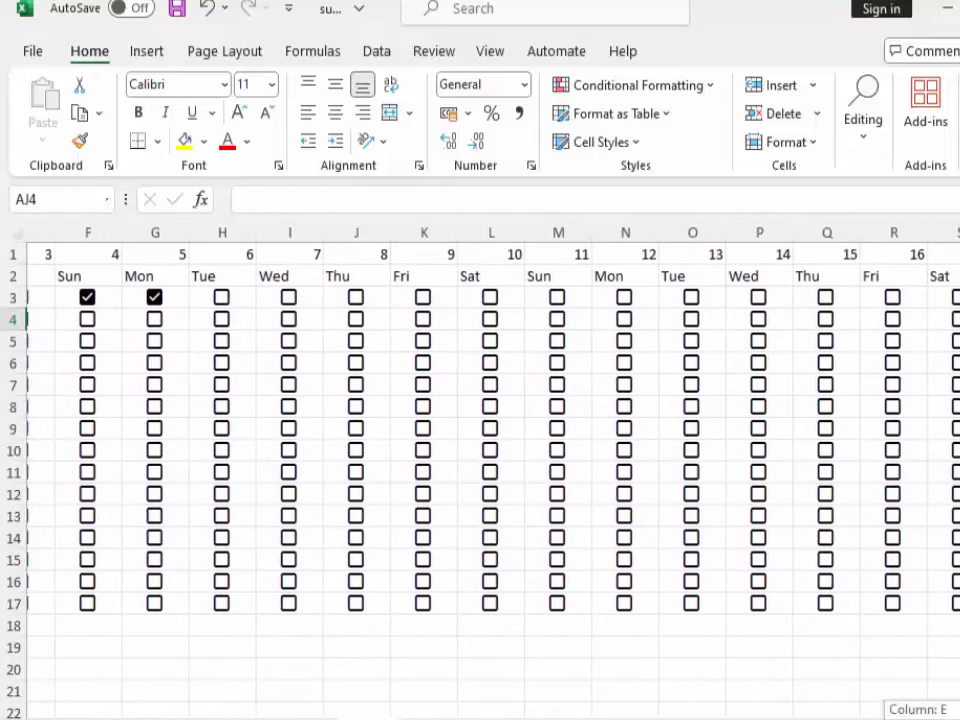
pyautogui.moveTo(720, 715); pyautogui.dragTo(677, 712)
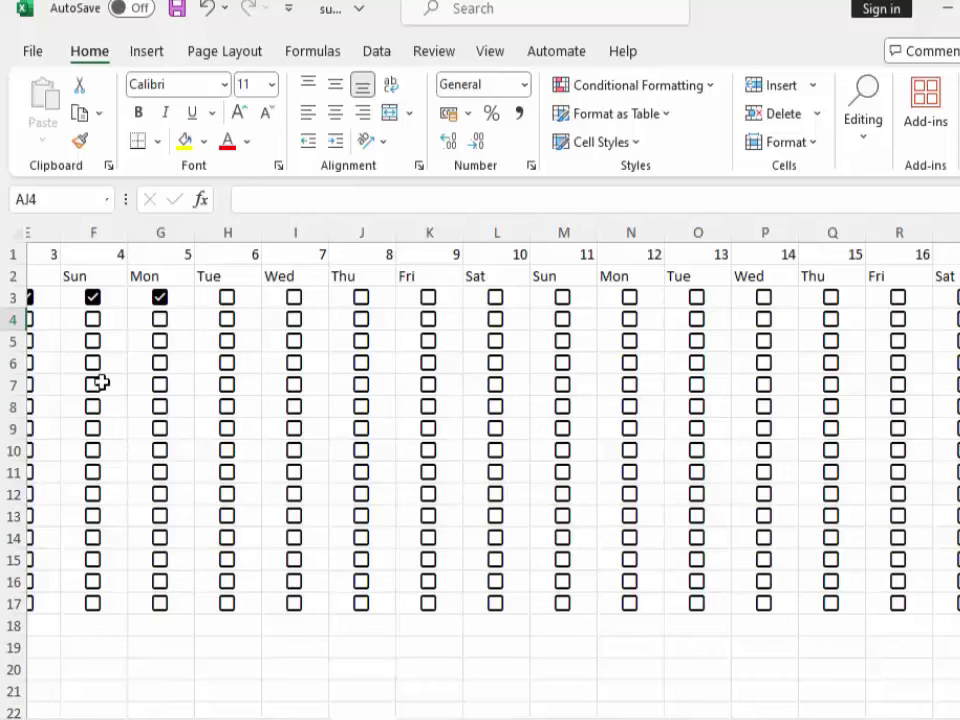
# - Remove the checkboxes from the Sunday 4 column via Insert > Checkbox and recalculate
pyautogui.click(71, 297)
pyautogui.moveTo(71, 297); pyautogui.dragTo(90, 603)
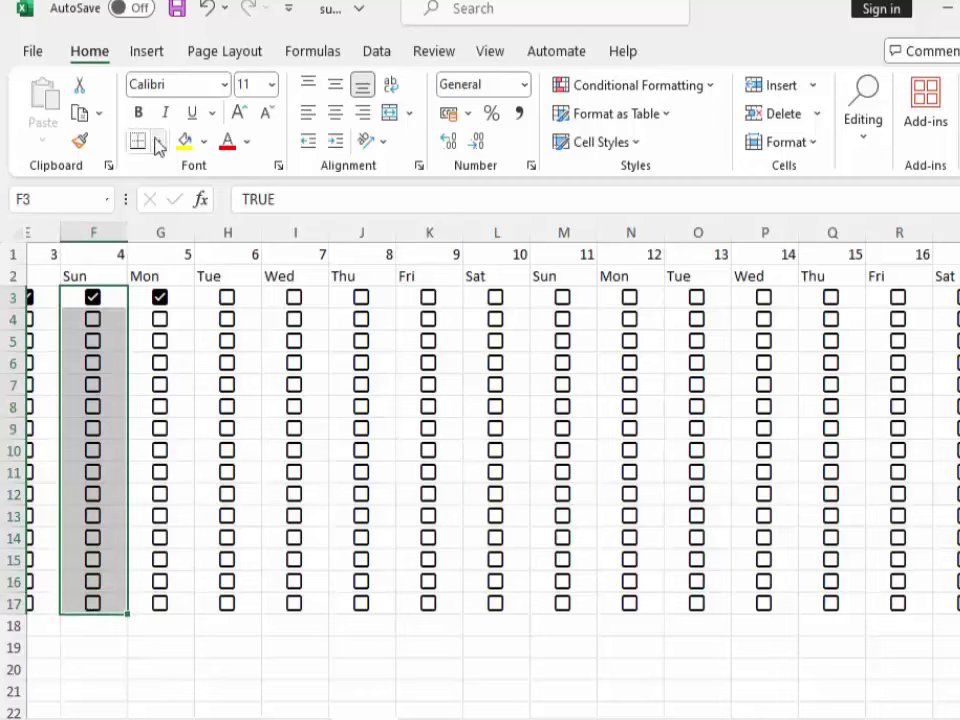
pyautogui.click(158, 57)
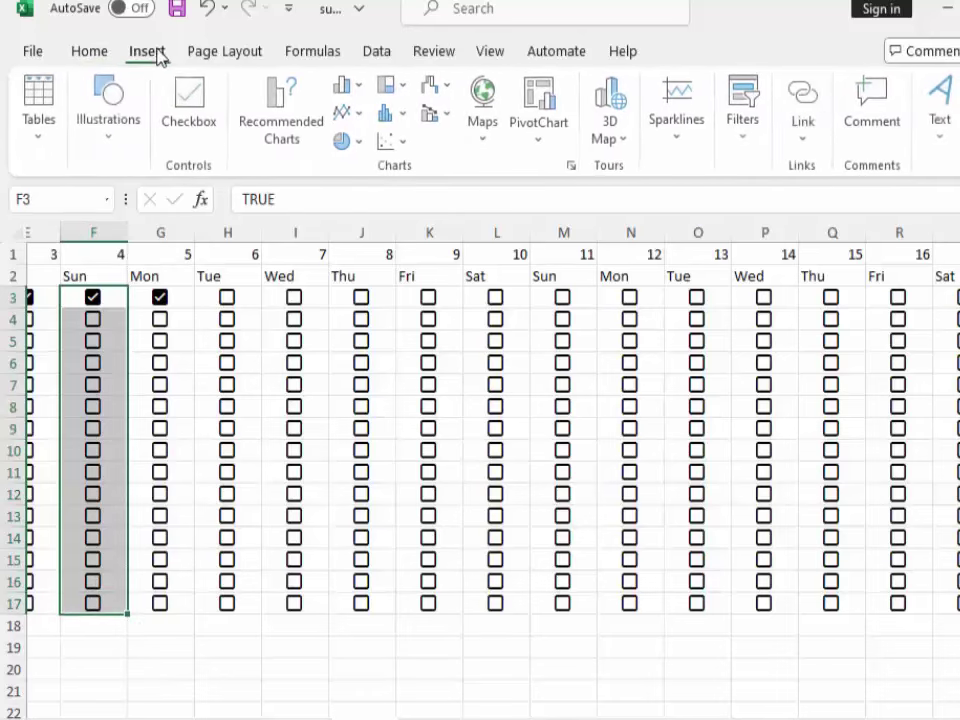
pyautogui.click(192, 106)
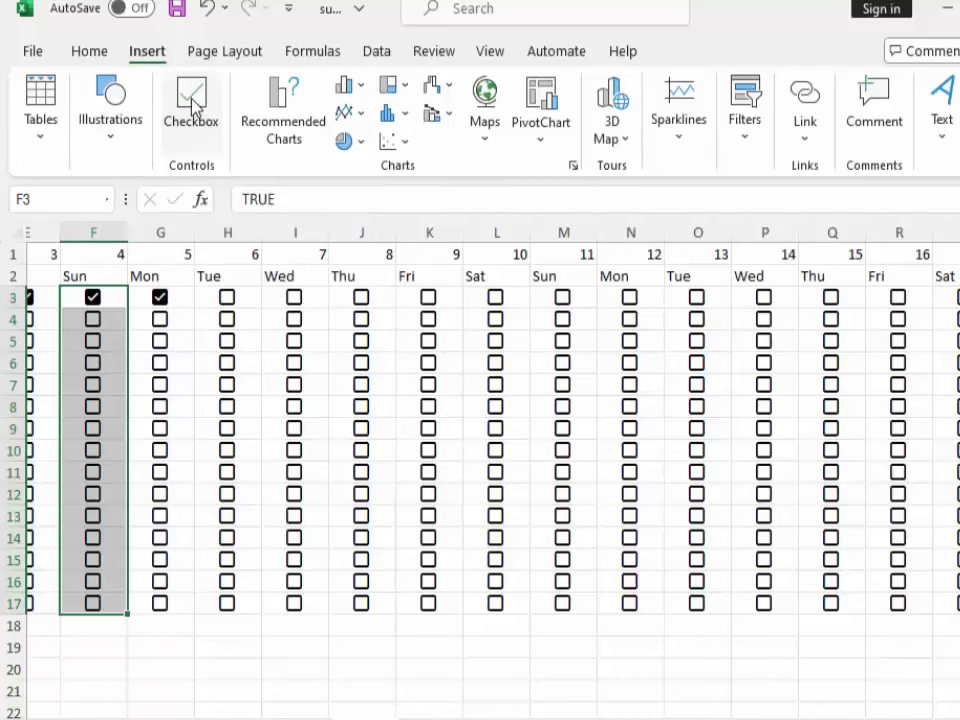
pyautogui.rightClick(193, 104)
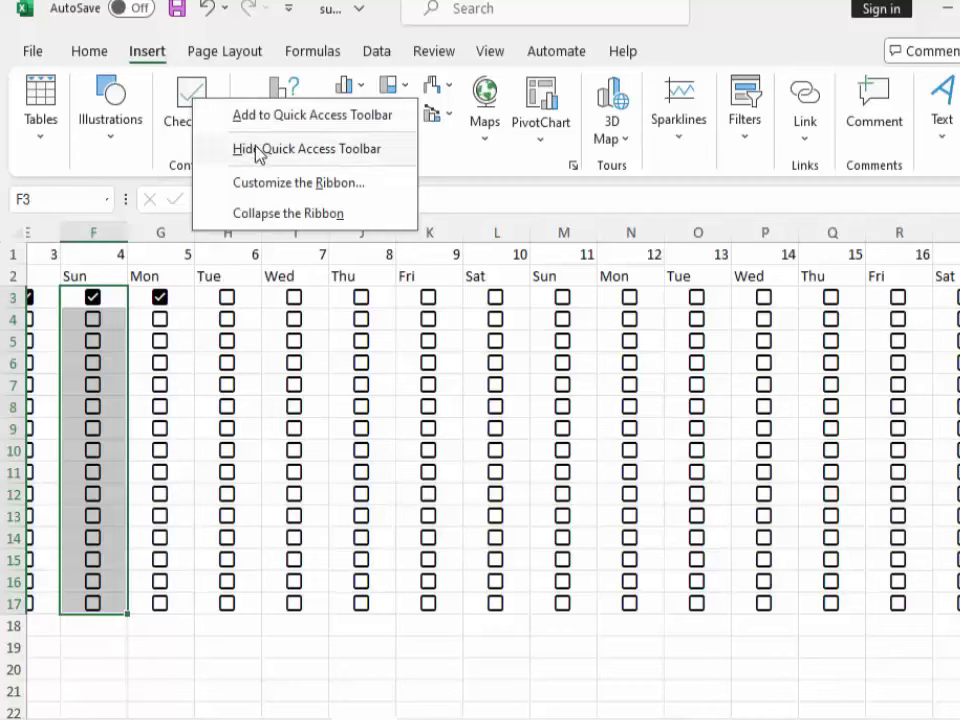
pyautogui.press('Escape')
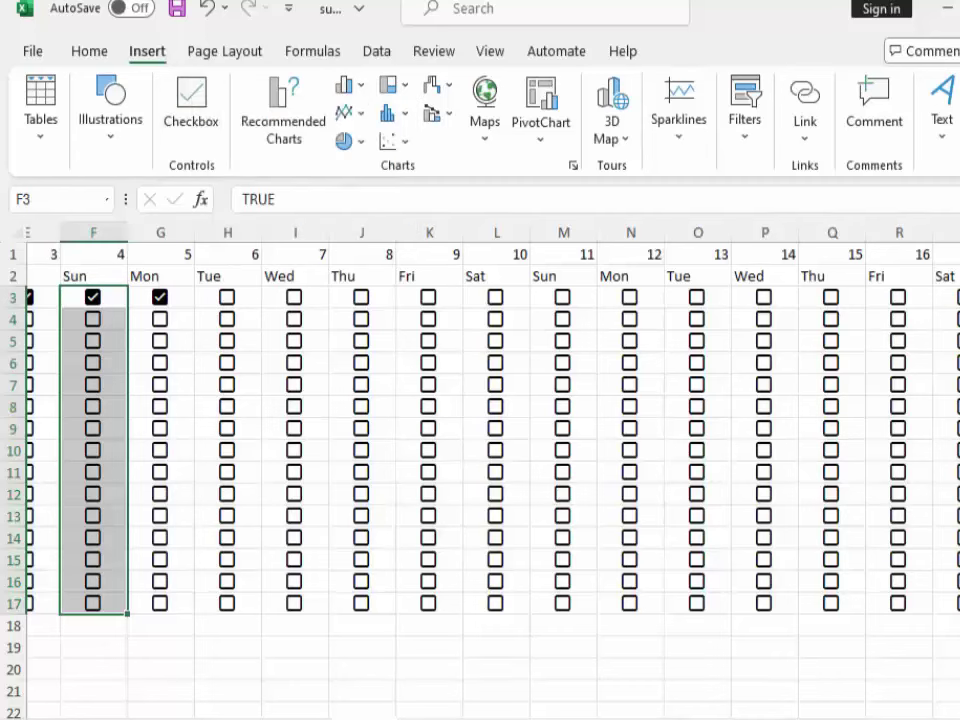
pyautogui.press('F9')
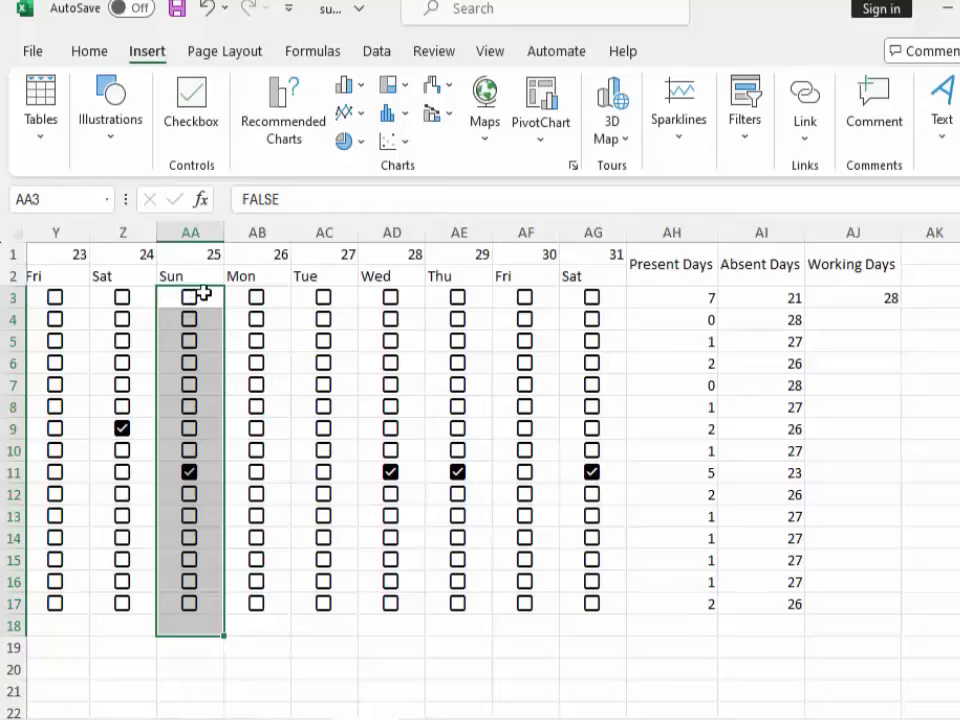
# - Clear the checkboxes from Sunday 25 cells AA3:AA17 with Clear Contents applied twice
pyautogui.rightClick(205, 298)
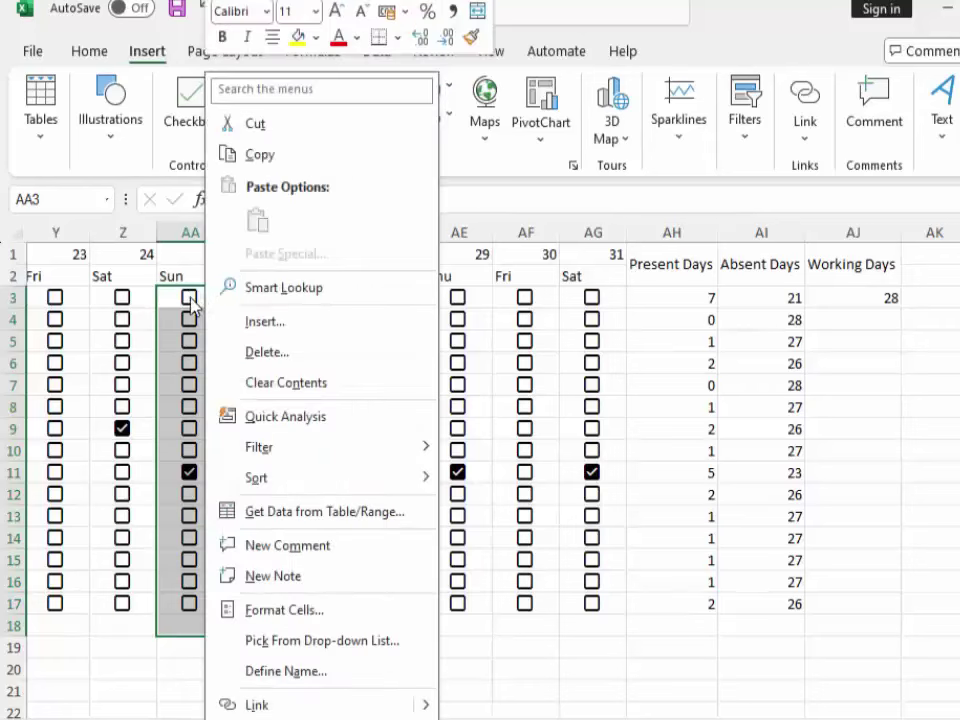
pyautogui.press('Escape')
pyautogui.moveTo(186, 296); pyautogui.dragTo(190, 608)
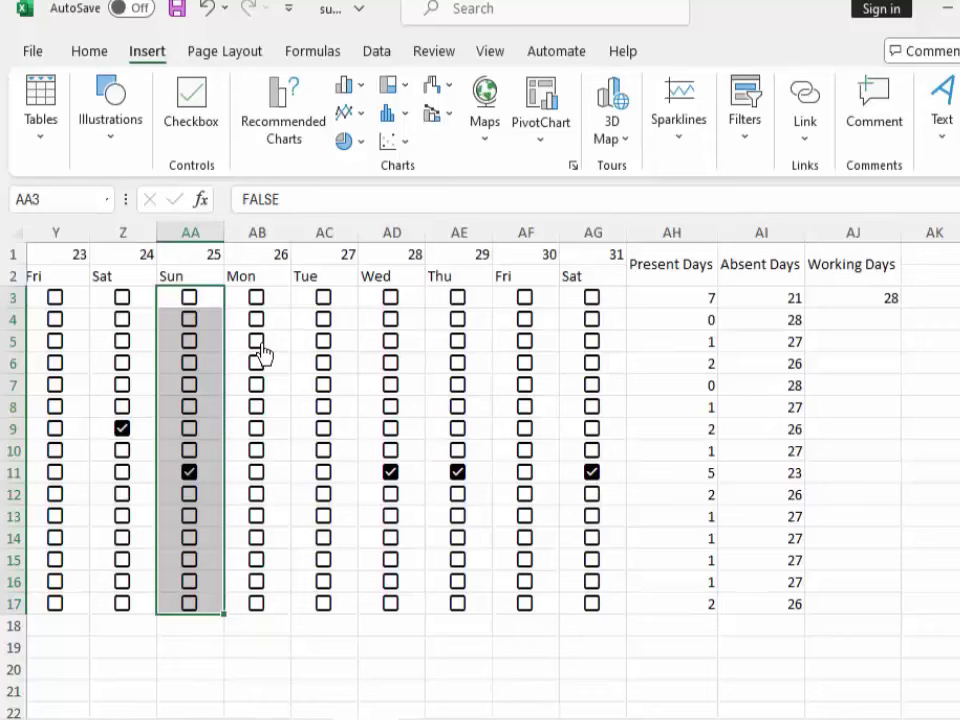
pyautogui.rightClick(203, 303)
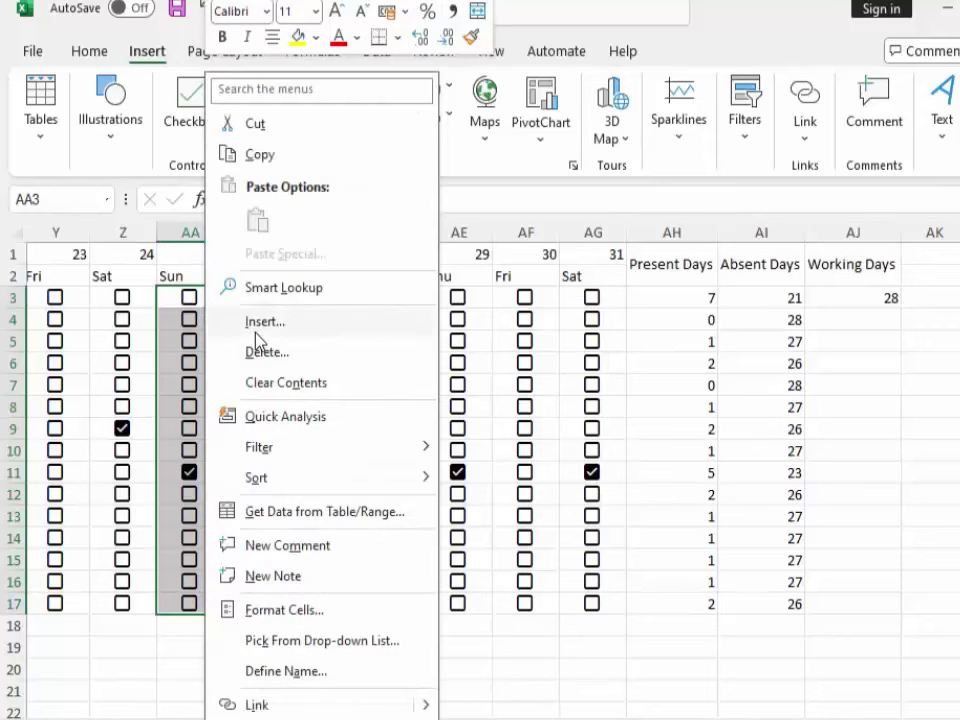
pyautogui.click(275, 383)
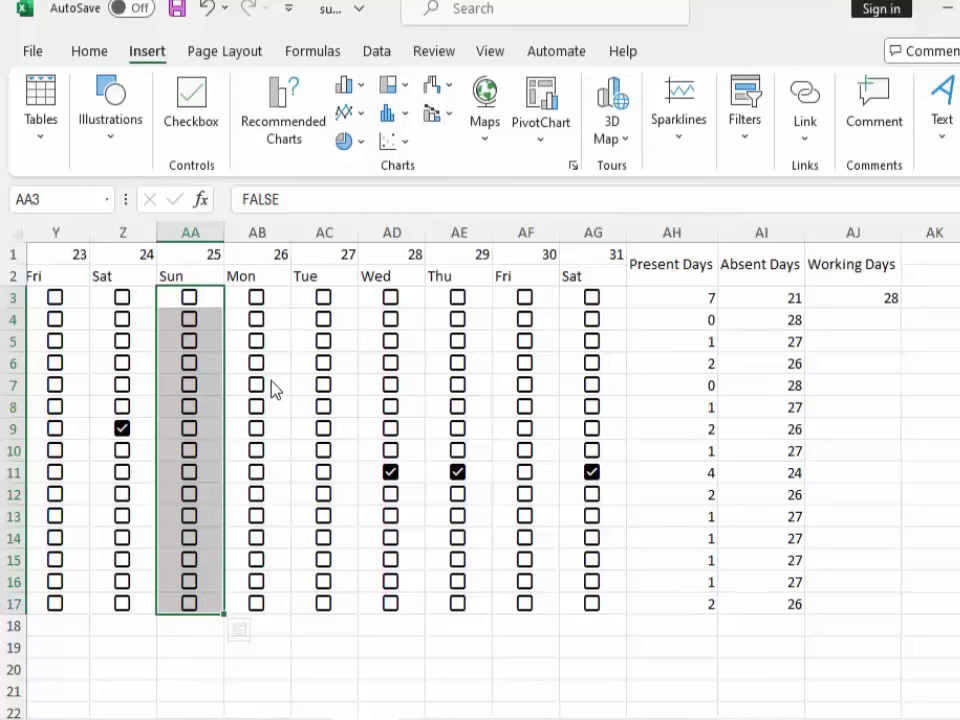
pyautogui.rightClick(201, 316)
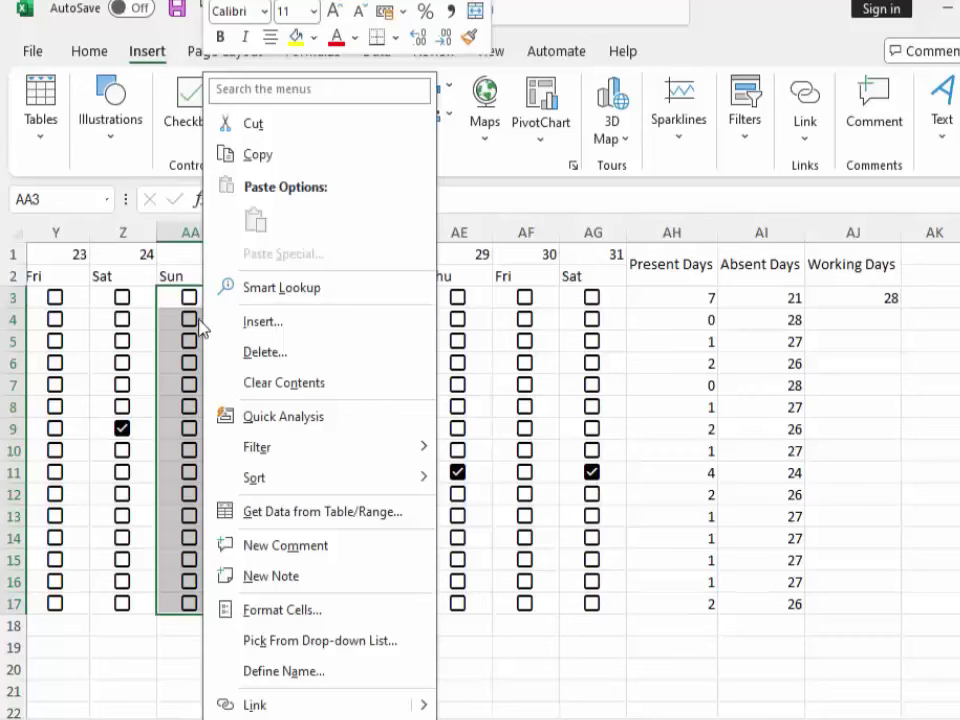
pyautogui.click(275, 396)
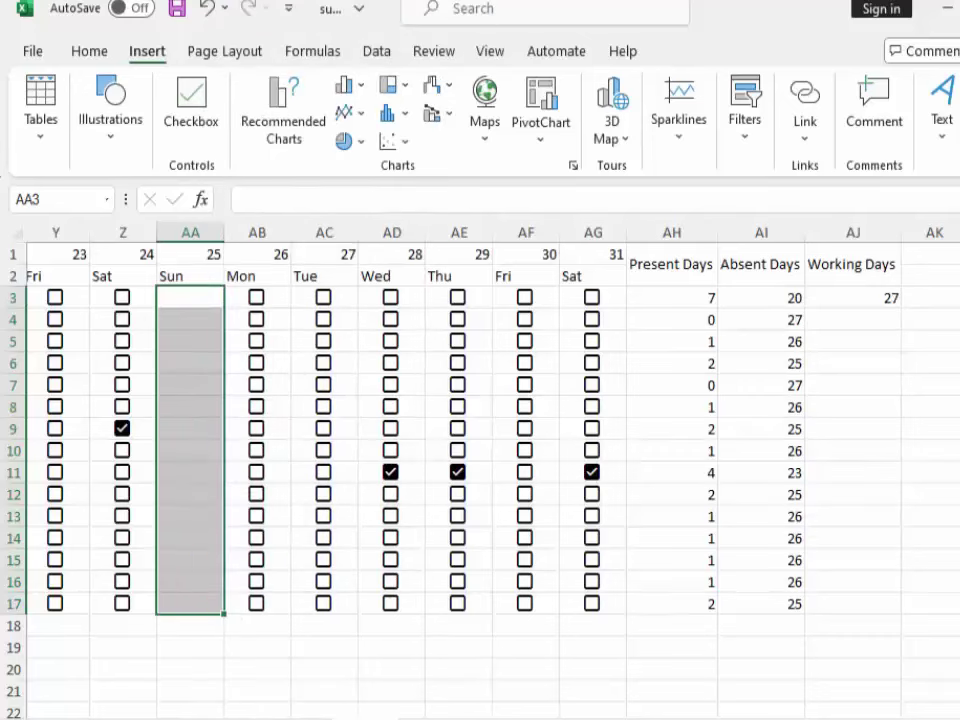
pyautogui.click(889, 300)
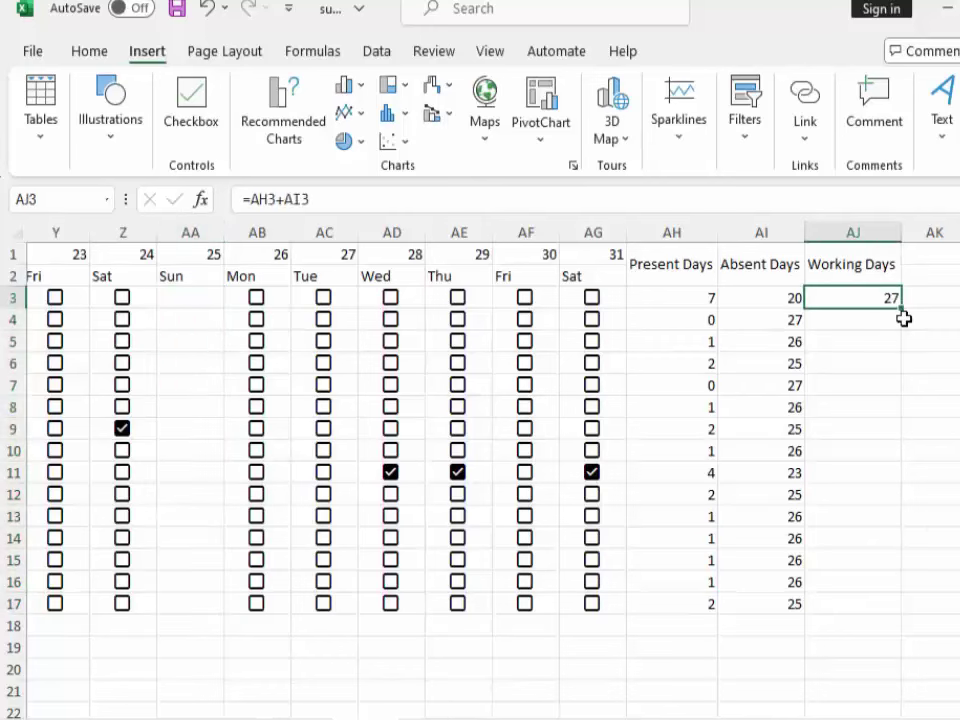
# - Copy the Working Days formula down to row 17 and enter 'Total Days' in AK1
pyautogui.moveTo(903, 325); pyautogui.dragTo(900, 612)
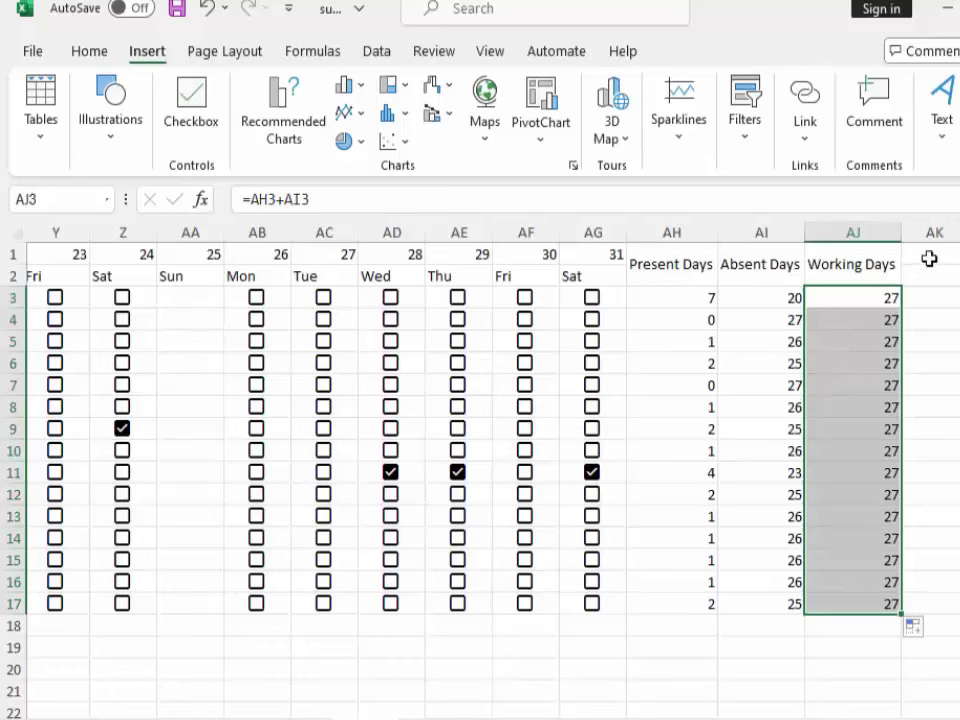
pyautogui.moveTo(929, 259); pyautogui.dragTo(930, 273)
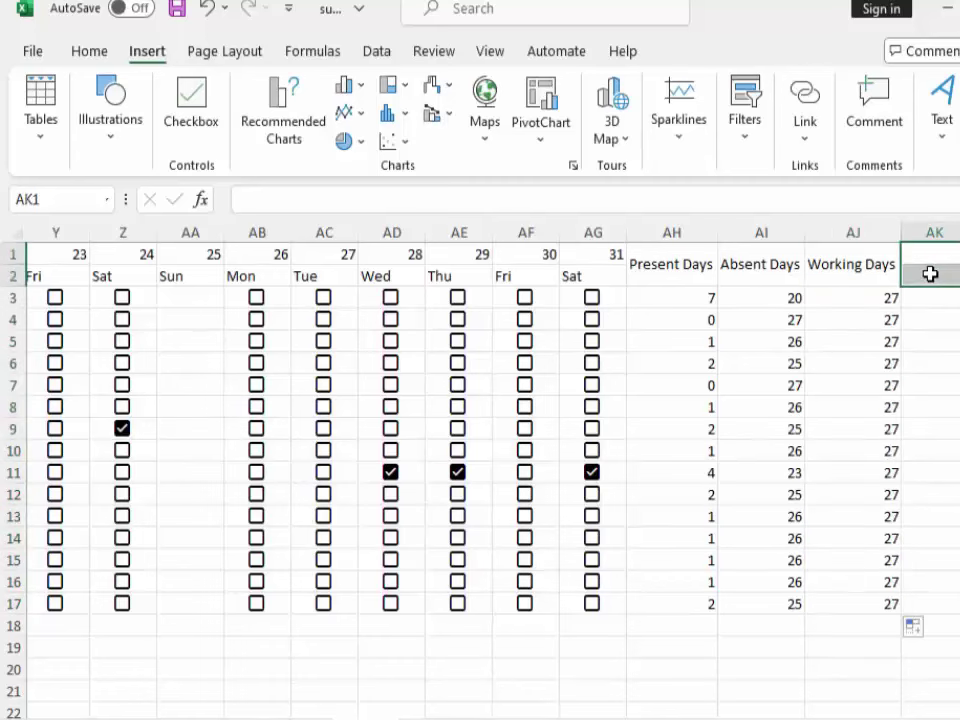
pyautogui.press('alt')
pyautogui.press('Left')
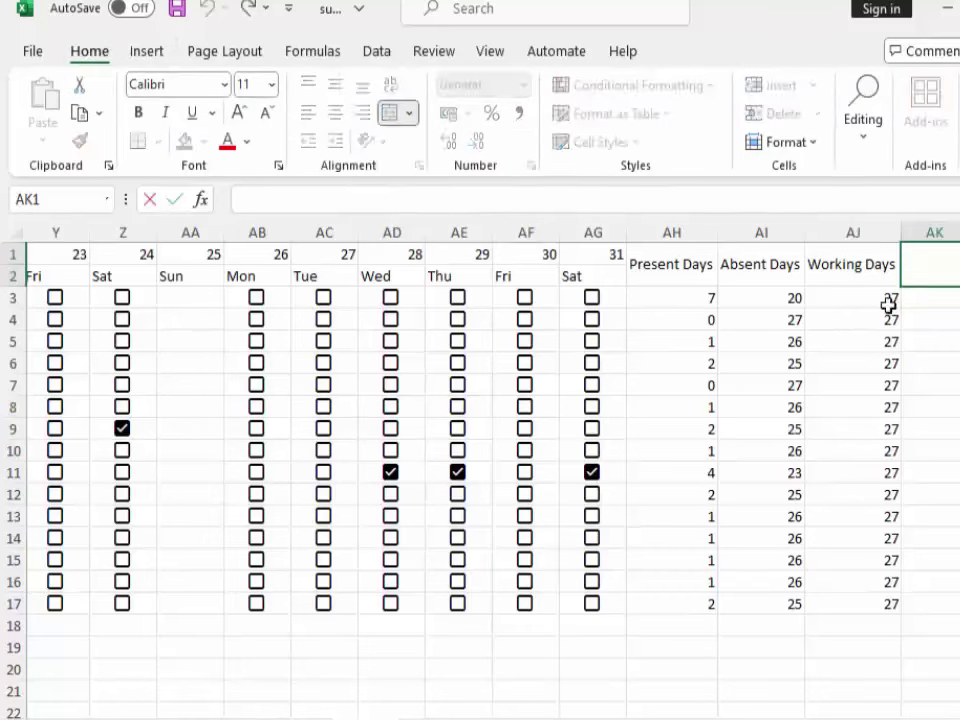
pyautogui.click(930, 368)
pyautogui.click(932, 268)
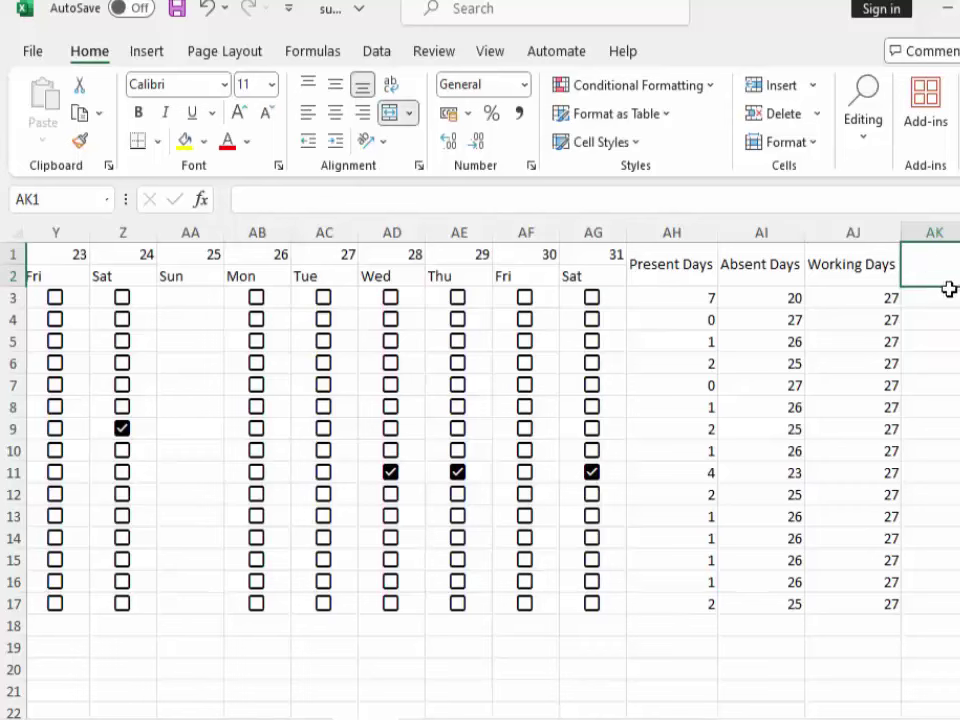
pyautogui.write('Total')
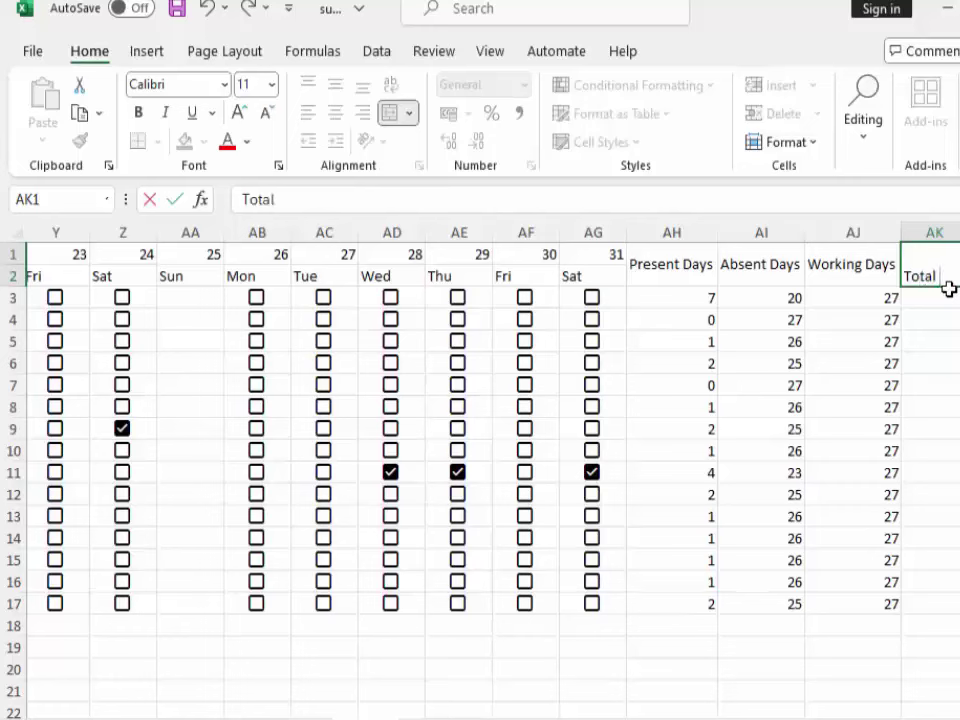
pyautogui.write(' Days')
pyautogui.click(917, 312)
pyautogui.click(928, 304)
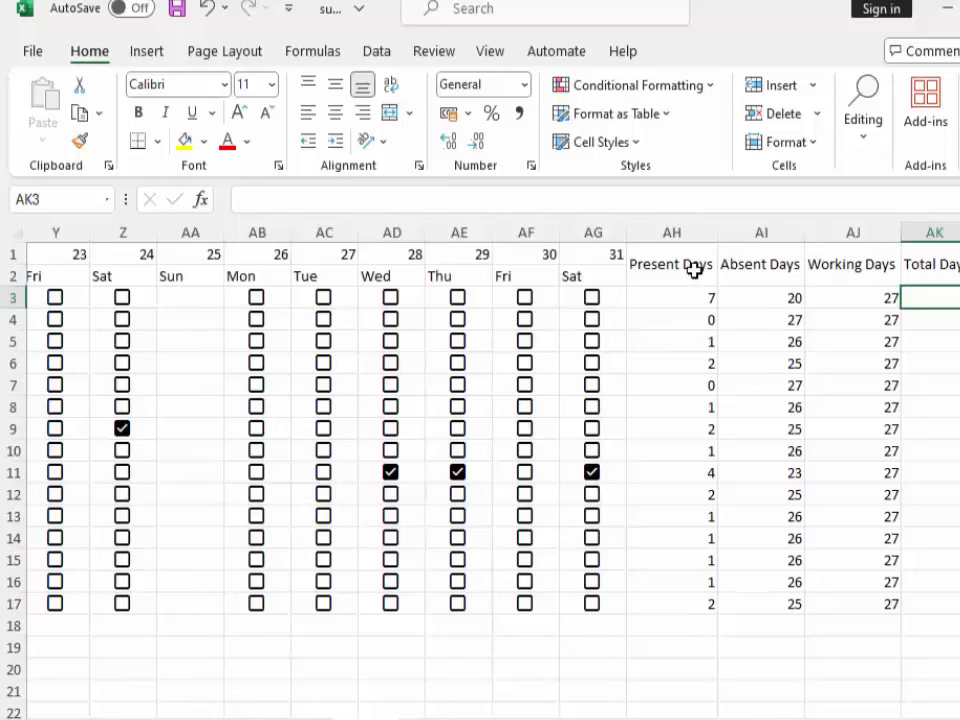
pyautogui.click(884, 298)
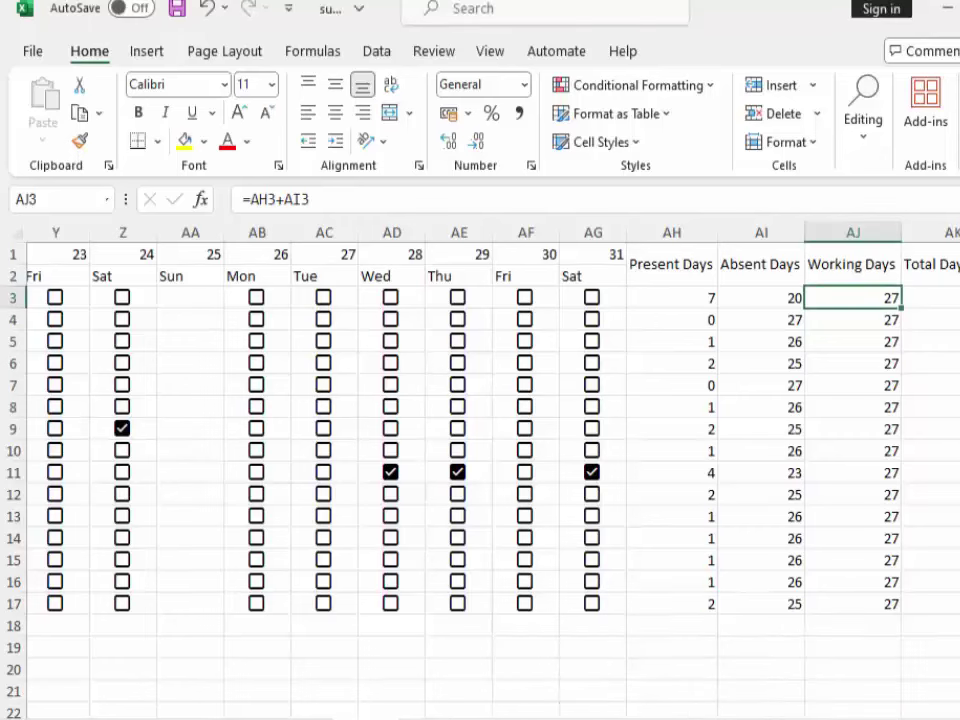
# - Change the AK1 heading text to 'Holiday'
pyautogui.click(930, 264)
pyautogui.doubleClick(930, 264)
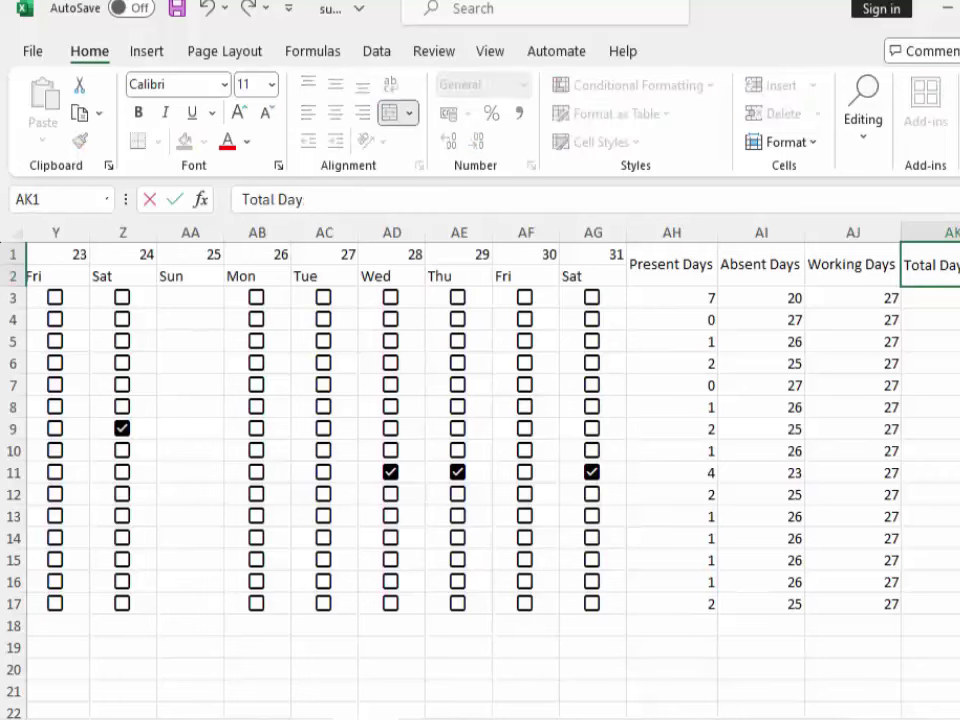
pyautogui.press('BackSpace')
pyautogui.press('BackSpace')
pyautogui.press('BackSpace')
pyautogui.press('BackSpace')
pyautogui.press('BackSpace')
pyautogui.write('G')
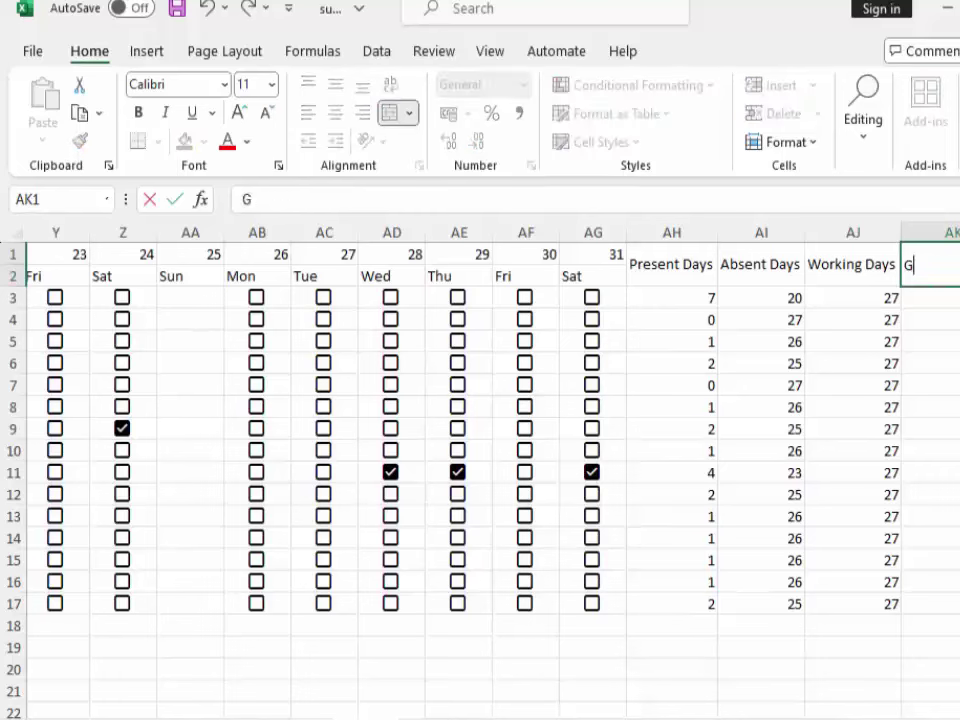
pyautogui.press('BackSpace')
pyautogui.write('oliday')
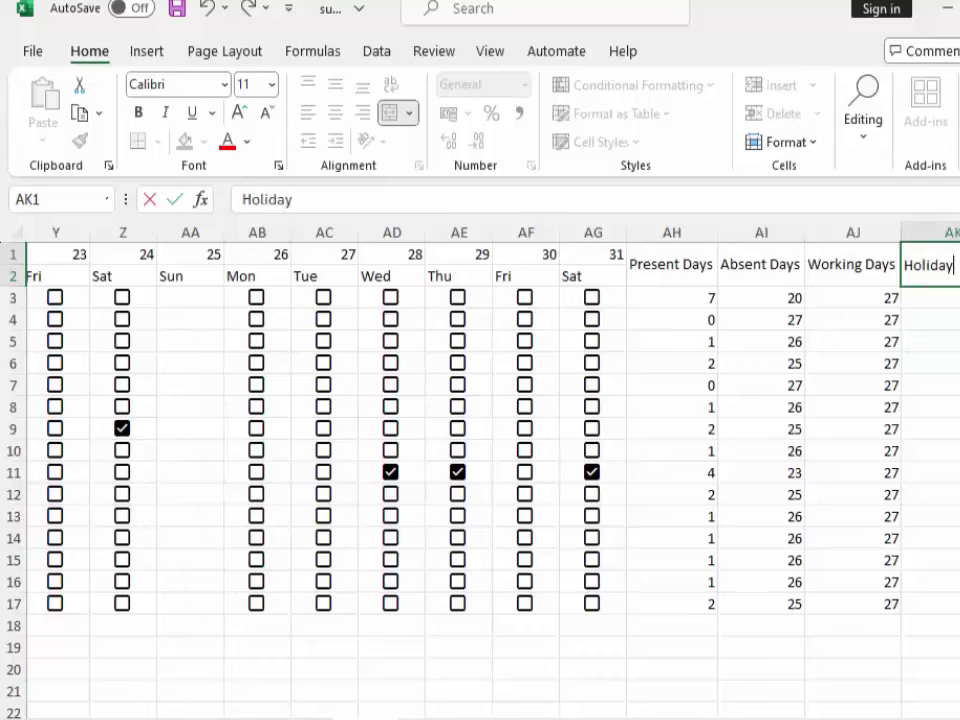
pyautogui.click(952, 300)
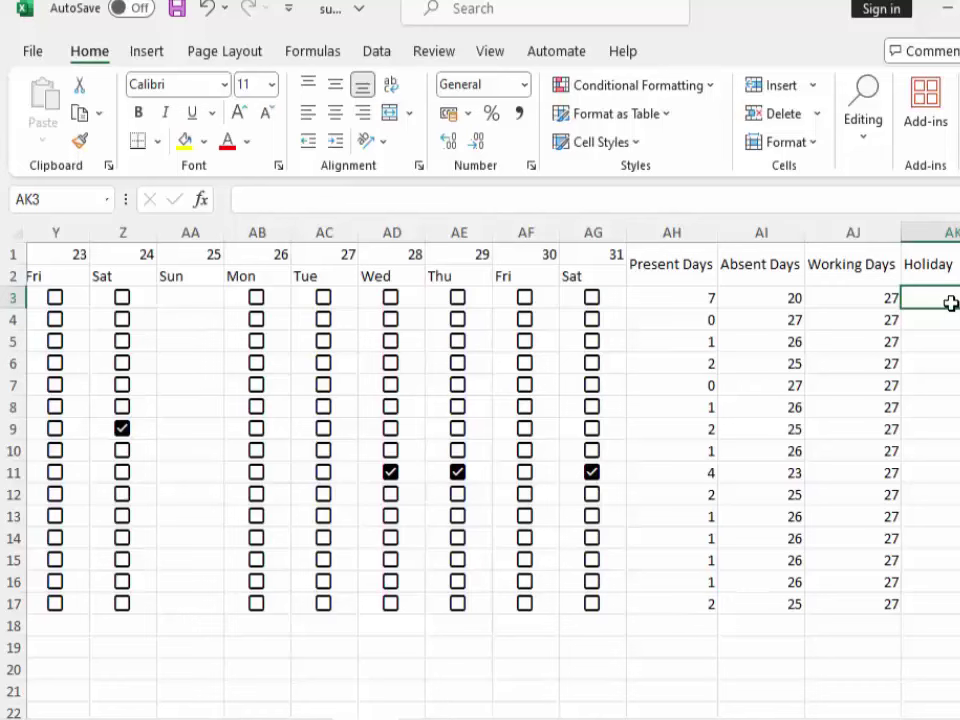
# - Enter =COUNTBLANK(C3:AG3) in AK3 to count holidays
pyautogui.write('=c')
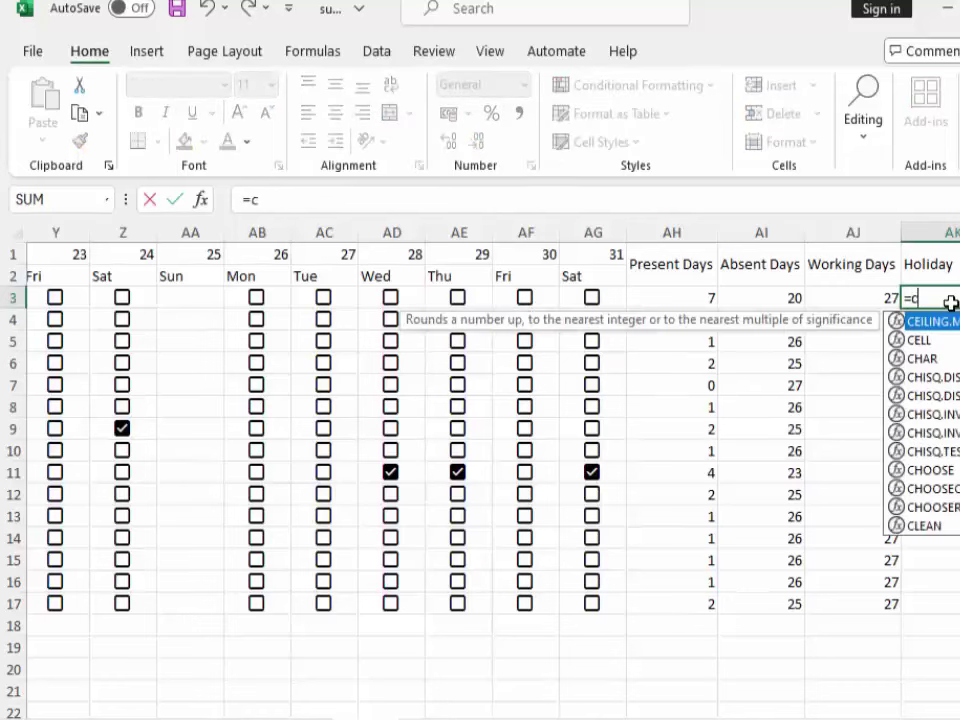
pyautogui.write('ount')
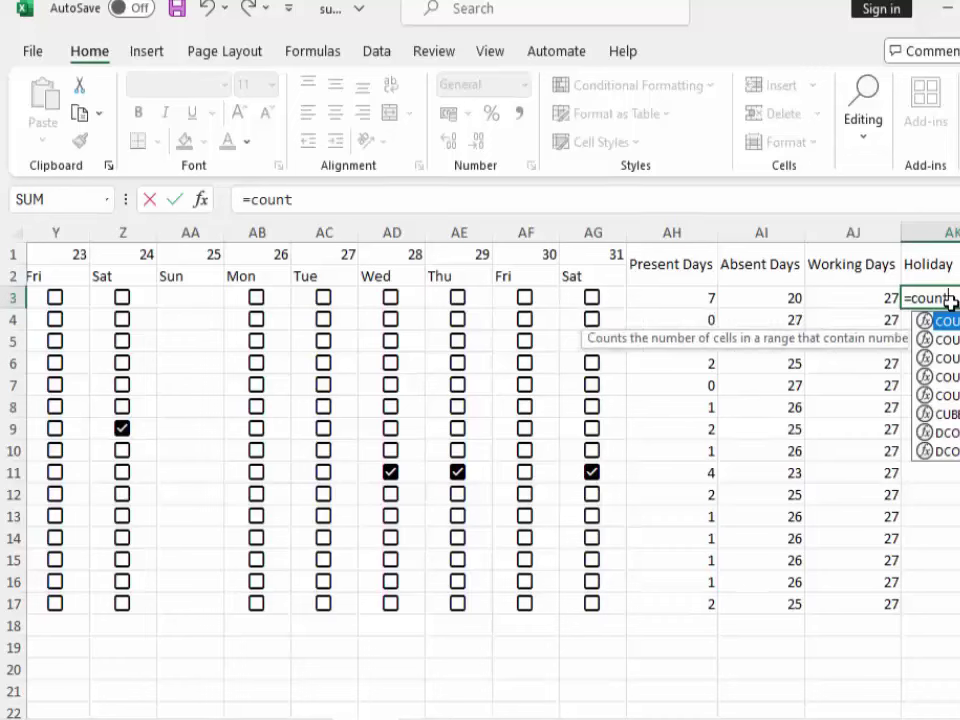
pyautogui.press('Down')
pyautogui.press('Down')
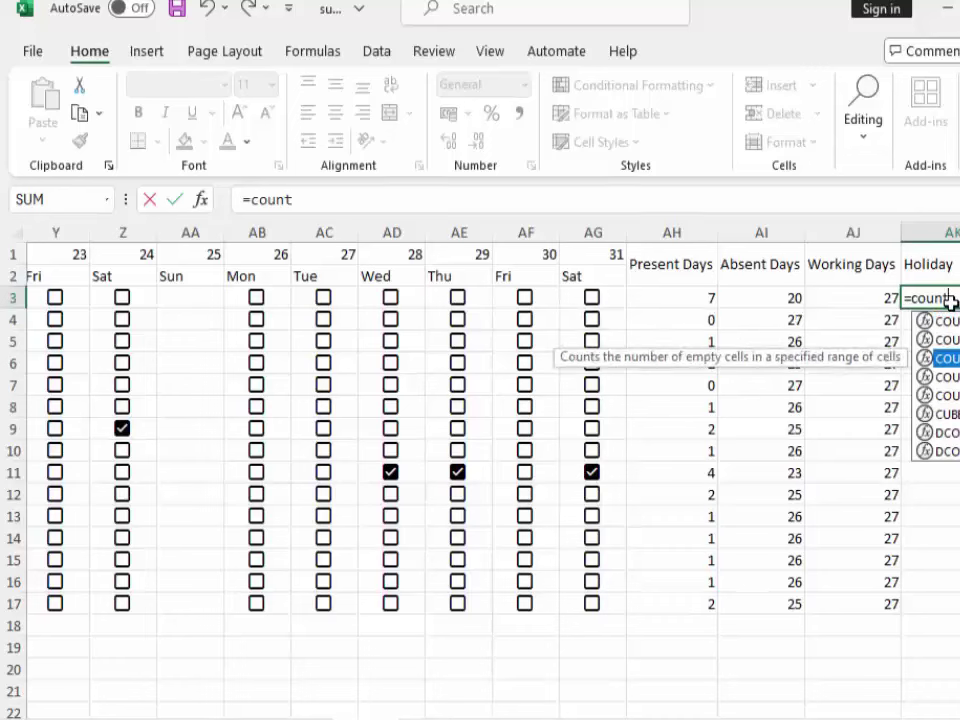
pyautogui.press('Tab')
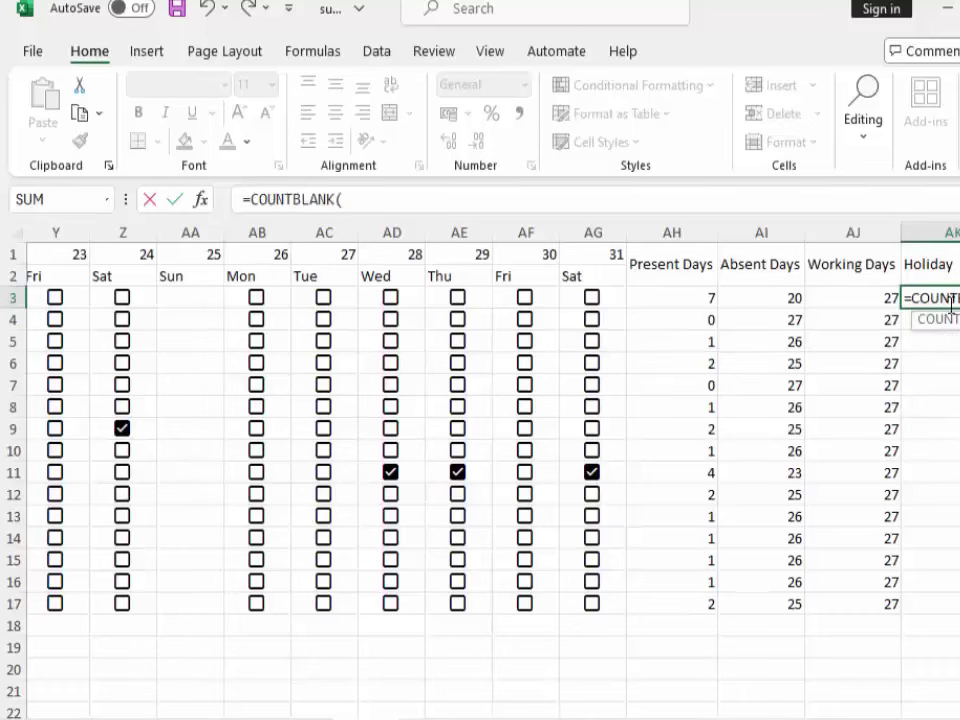
pyautogui.hscroll(-8, 94, 255)
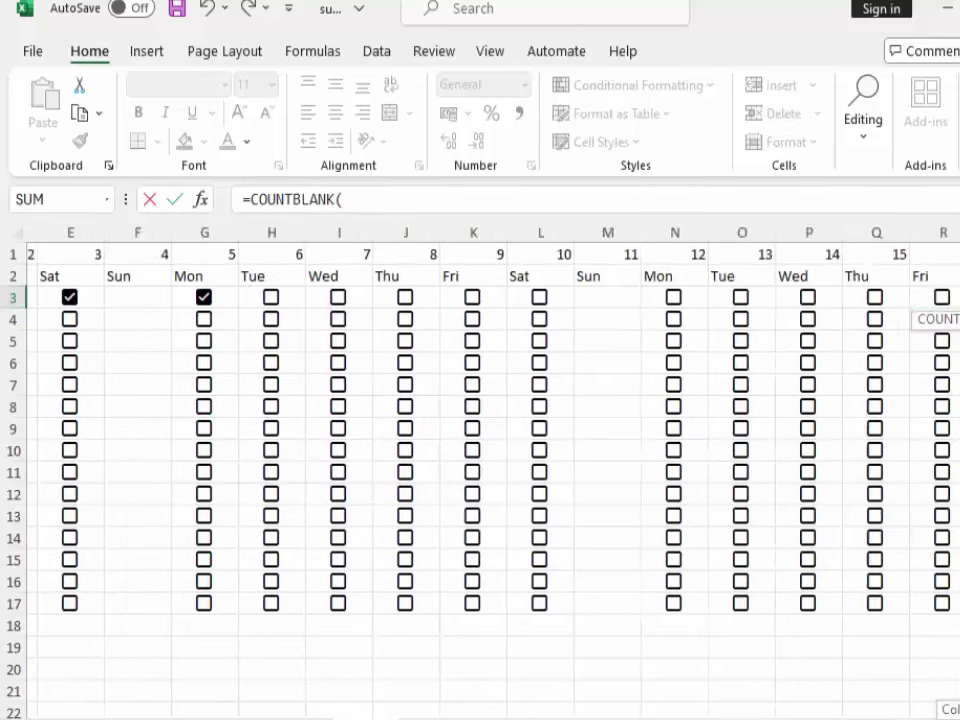
pyautogui.hscroll(-2, 94, 255)
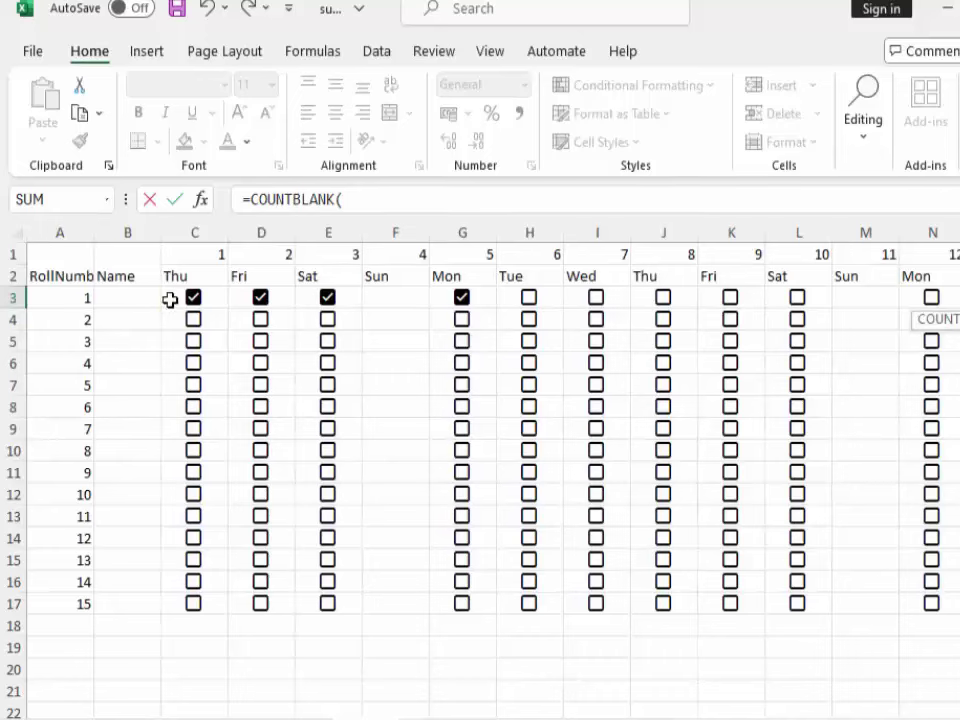
pyautogui.moveTo(169, 297); pyautogui.dragTo(929, 302)
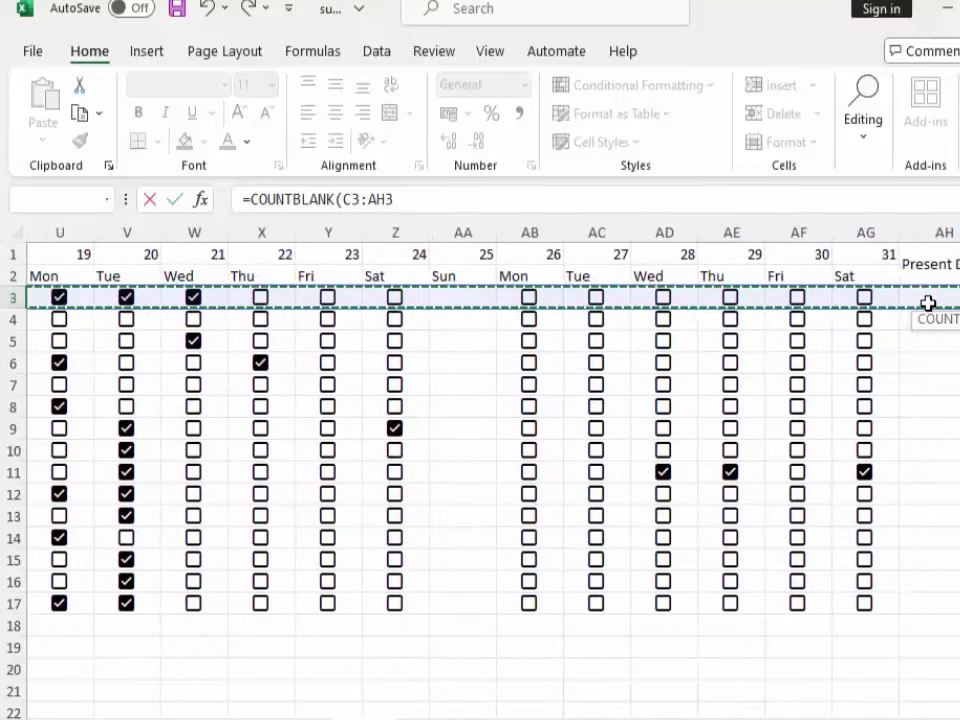
pyautogui.moveTo(929, 302); pyautogui.dragTo(928, 302)
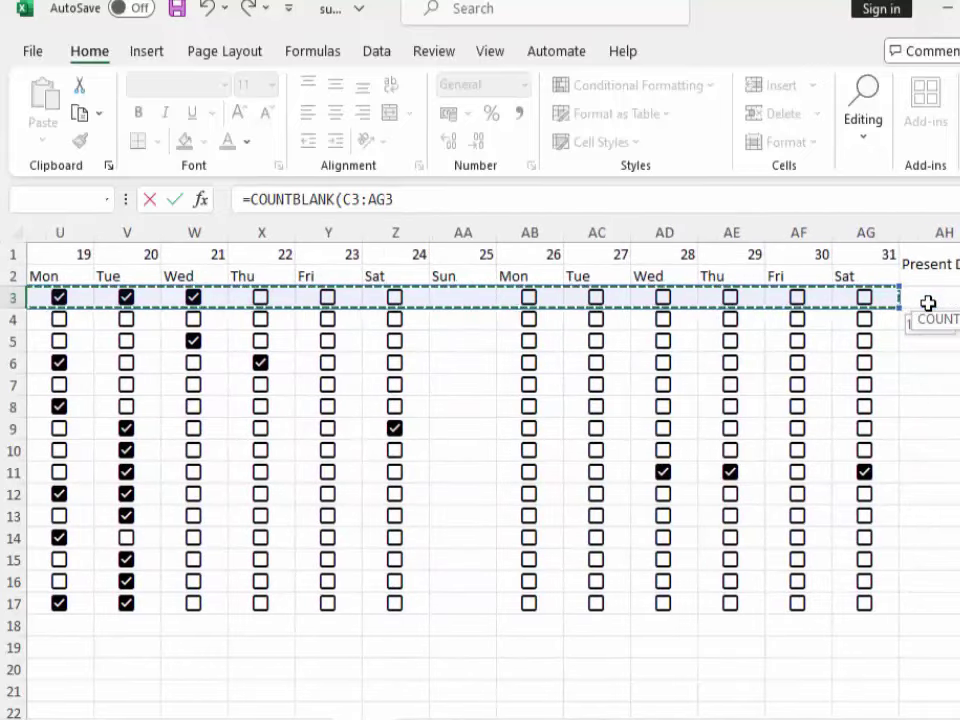
pyautogui.press('Return')
# - Fill the Holiday formula down through AK17 with Ctrl+Enter
pyautogui.press('Up')
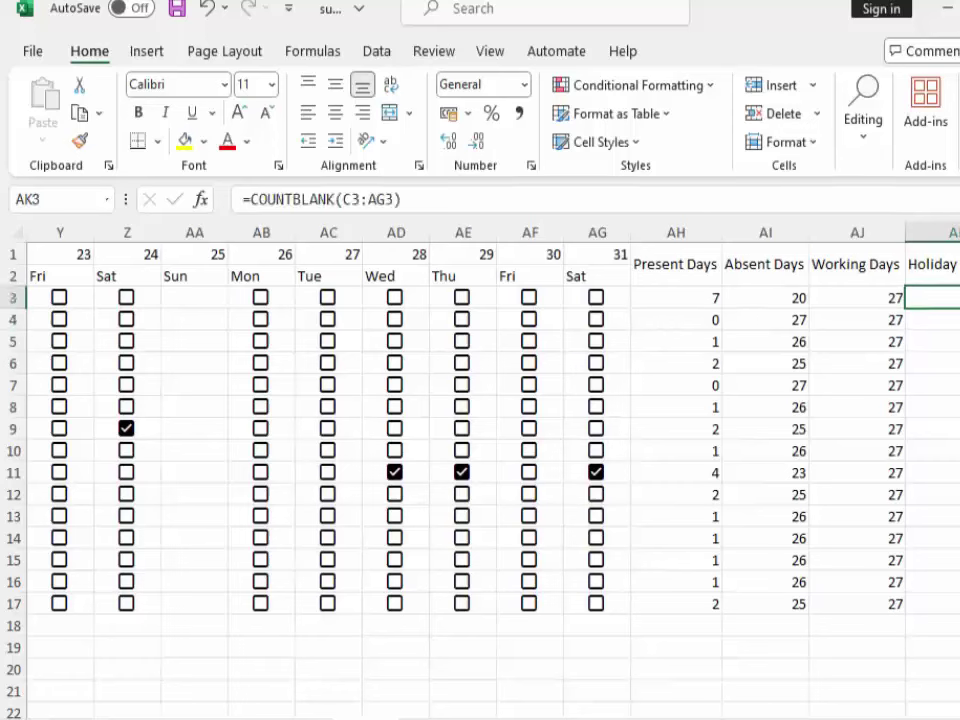
pyautogui.hotkey('shift', 'Down')
pyautogui.hotkey('shift', 'Down')
pyautogui.hotkey('shift', 'Down')
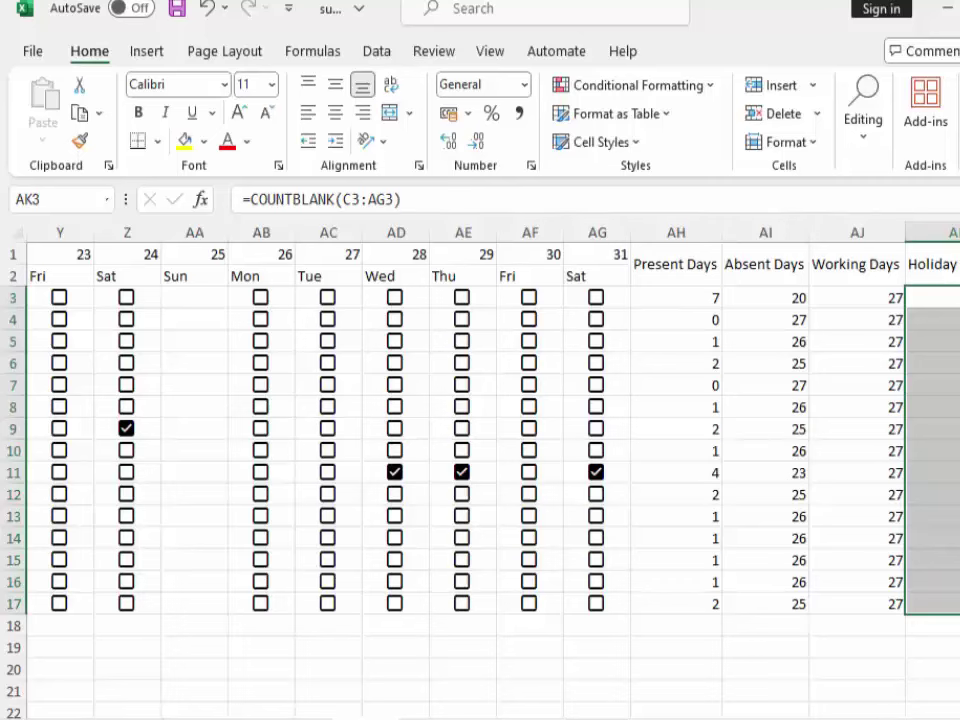
pyautogui.hotkey('ctrl', 'Return')
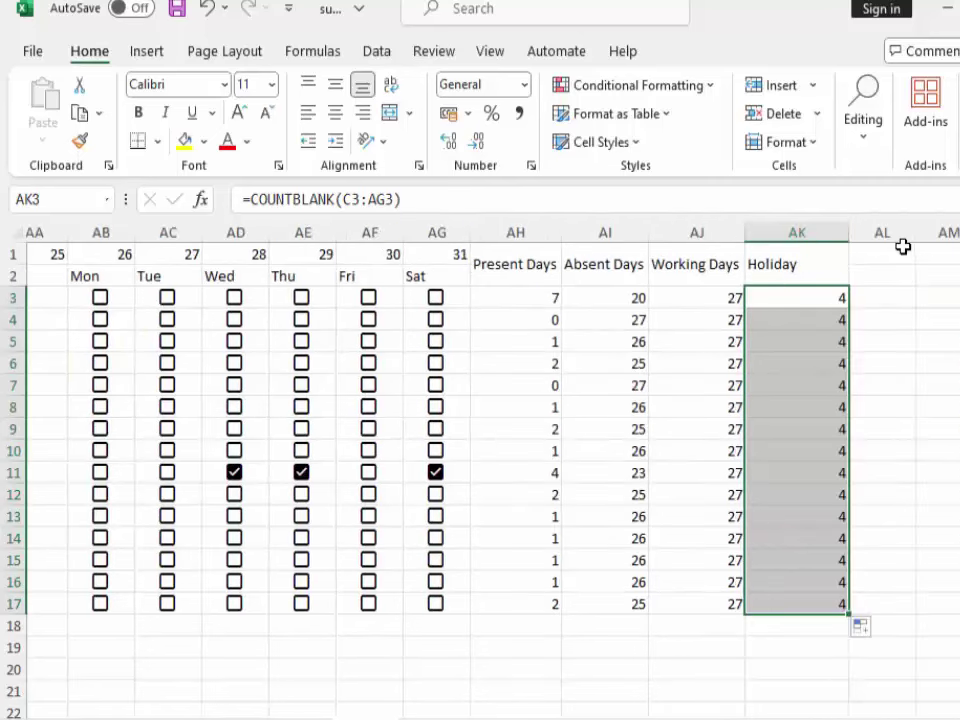
# - Select AL1:AL2 and begin Merge & Center for the next heading
pyautogui.click(903, 251)
pyautogui.moveTo(903, 251); pyautogui.dragTo(903, 275)
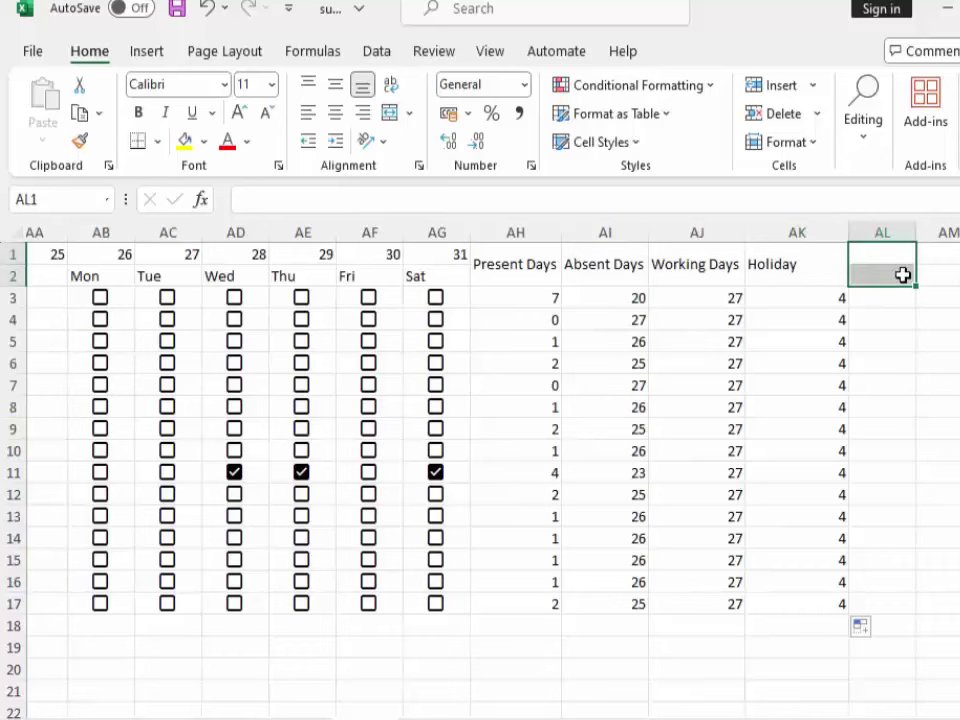
pyautogui.hotkey('alt', 'h')
# - Finish merging AL1:AL2 and type the 'Total Days' heading
pyautogui.press('m')
pyautogui.press('c')
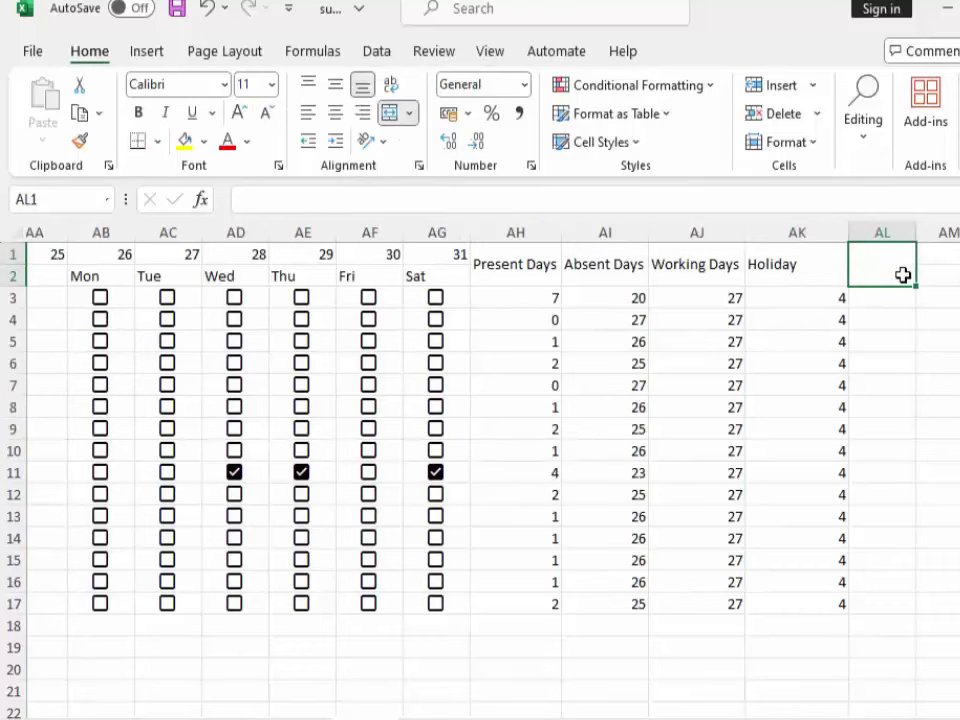
pyautogui.doubleClick(903, 275)
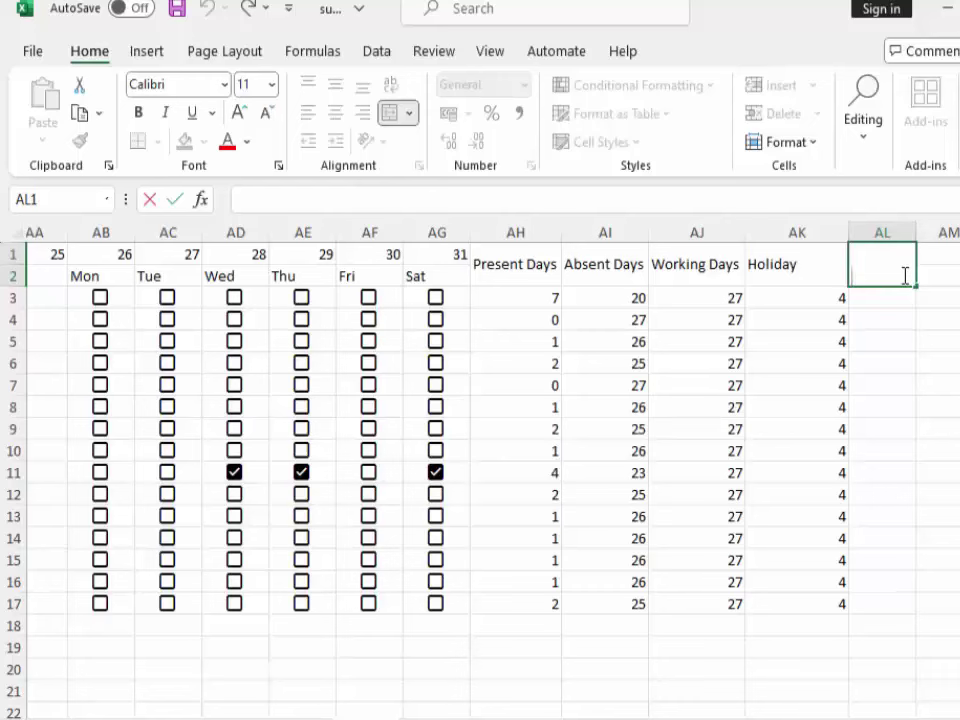
pyautogui.write('Total')
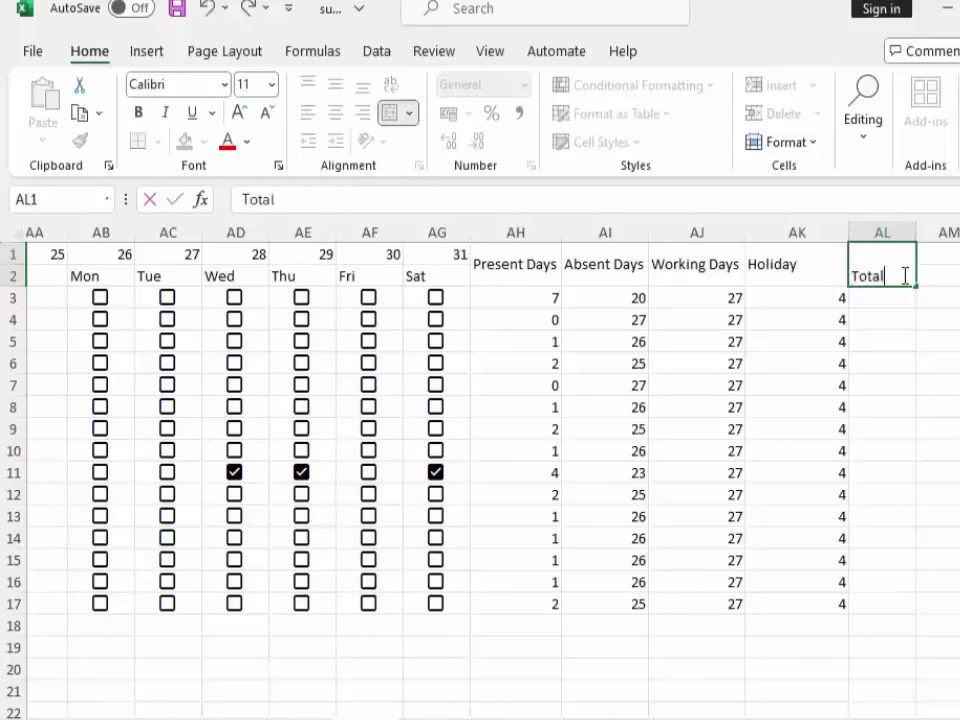
pyautogui.write(' Days')
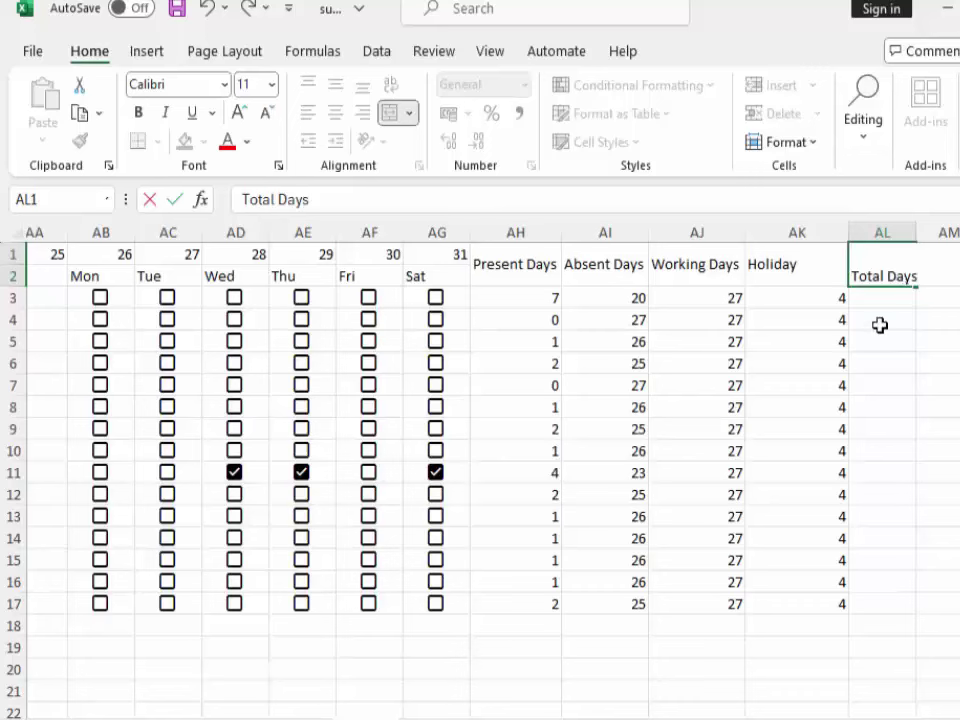
pyautogui.click(879, 302)
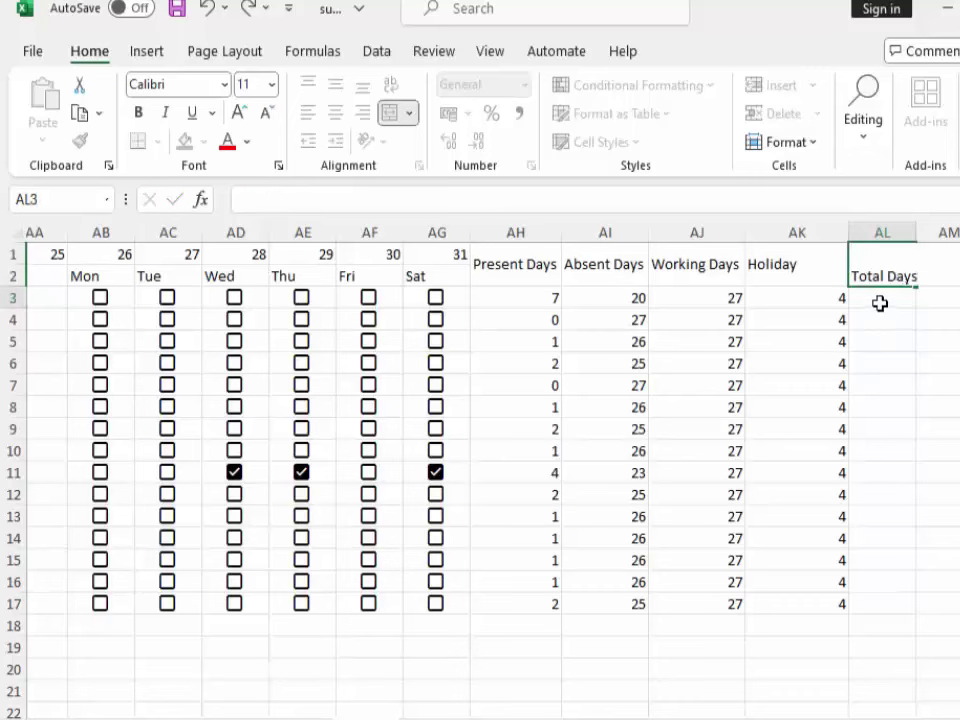
# - Enter =AJ3+AK3 in AL3 and fill it down to AL17
pyautogui.write('=')
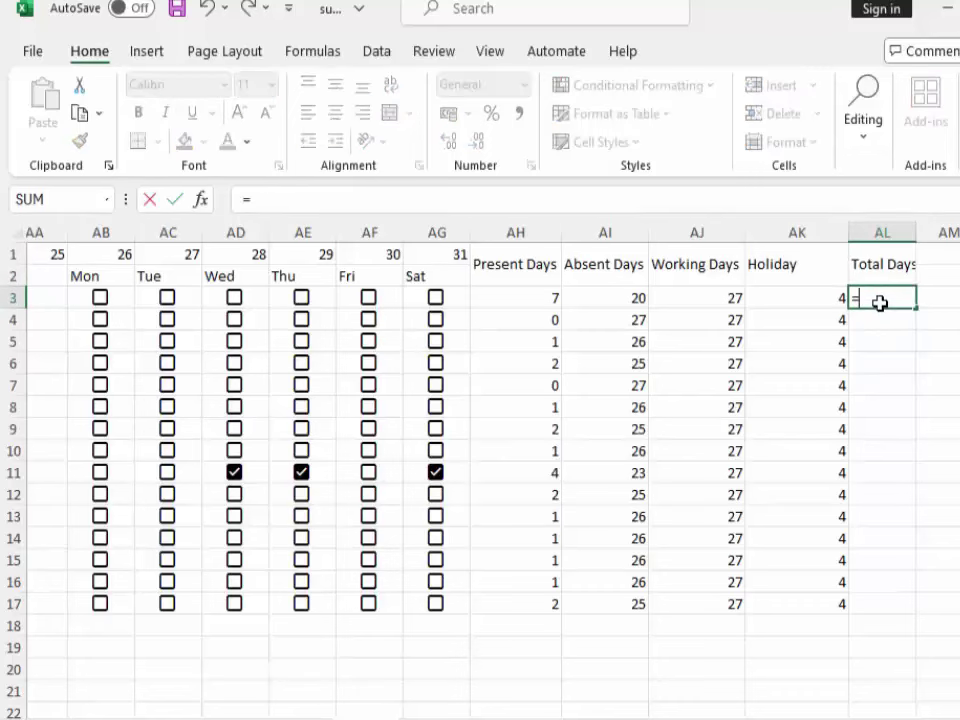
pyautogui.click(722, 298)
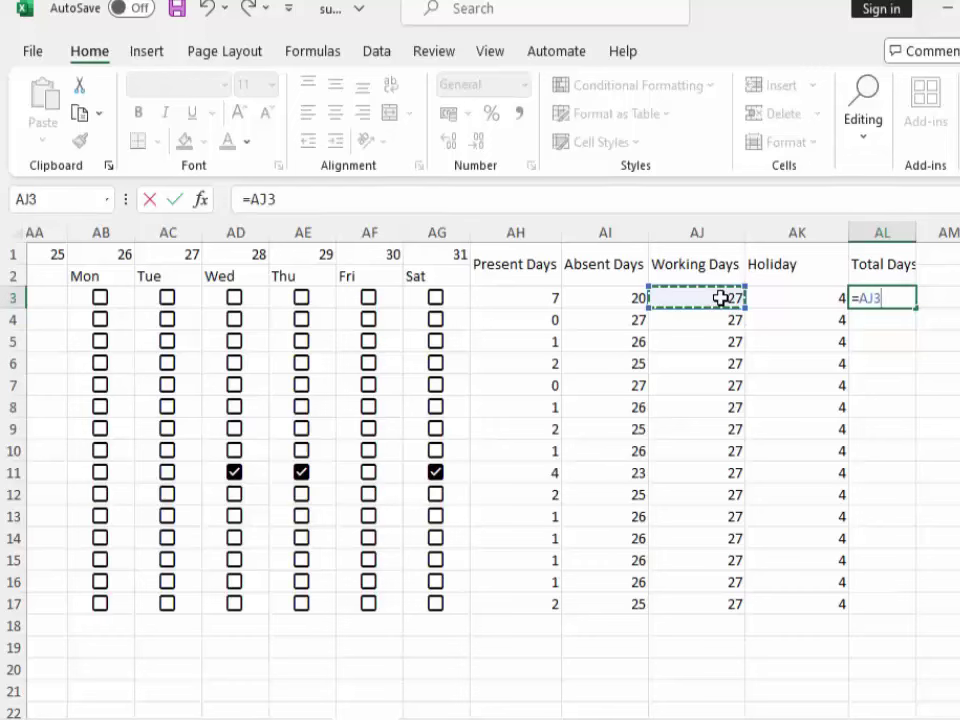
pyautogui.write('+')
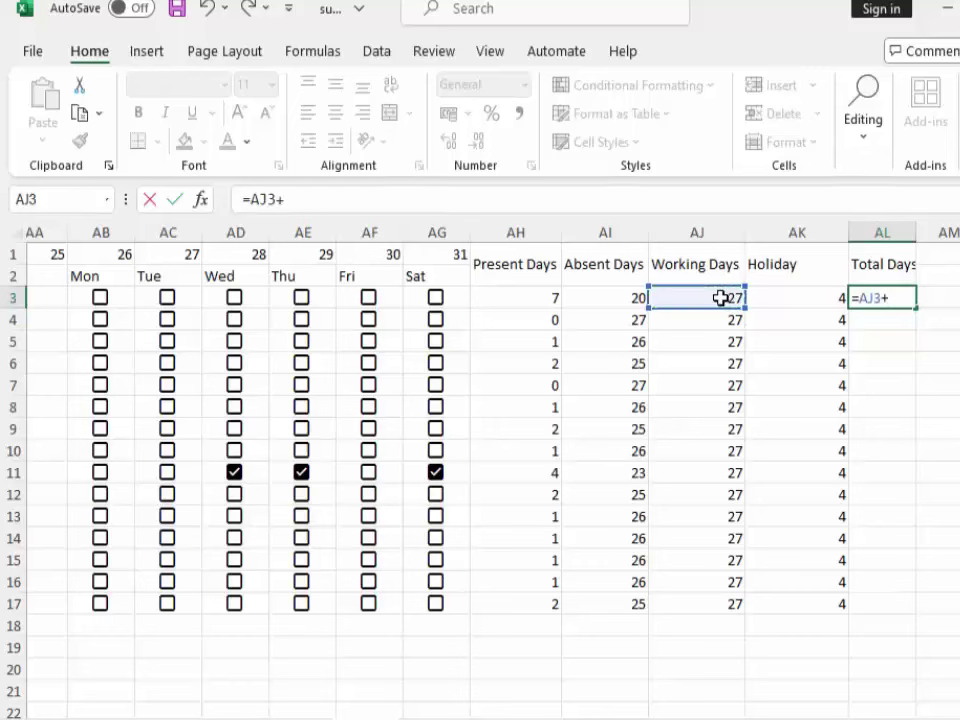
pyautogui.click(771, 285)
pyautogui.click(786, 301)
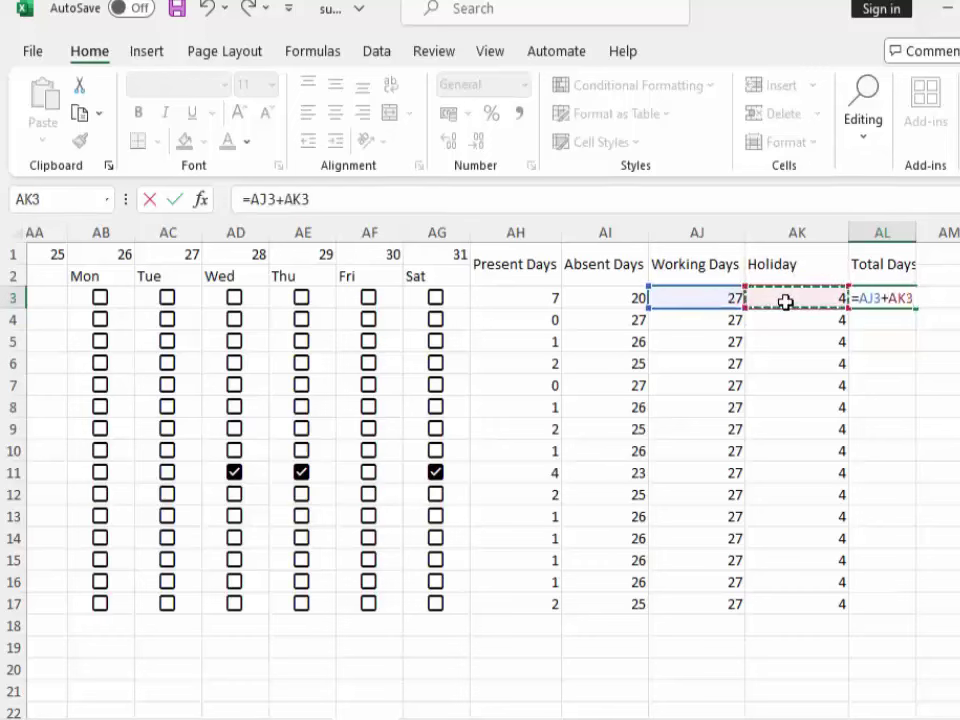
pyautogui.press('Return')
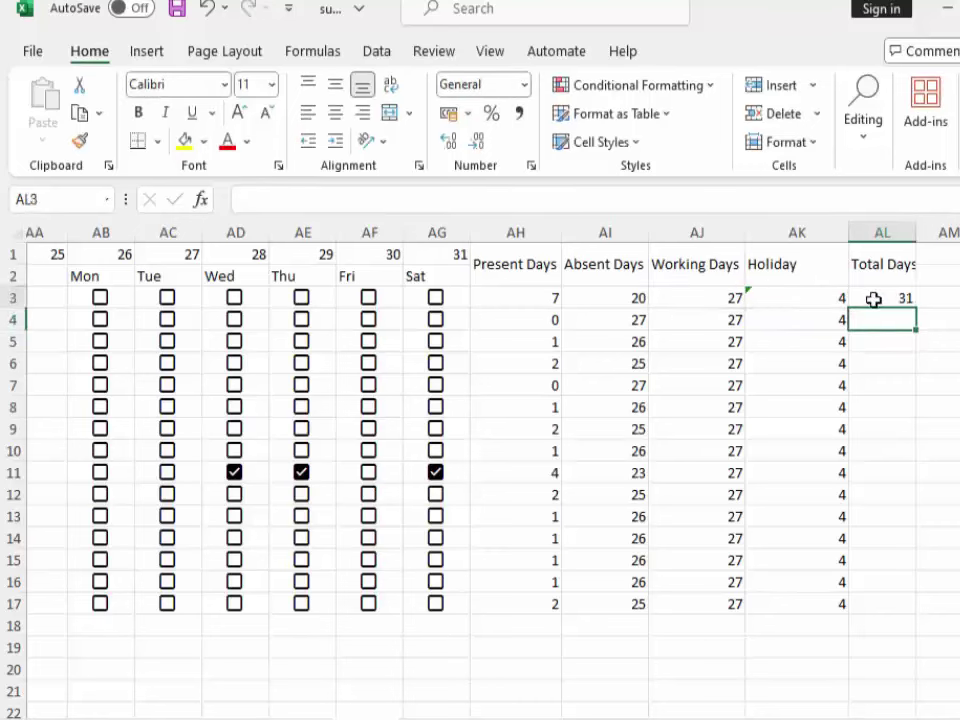
pyautogui.click(874, 299)
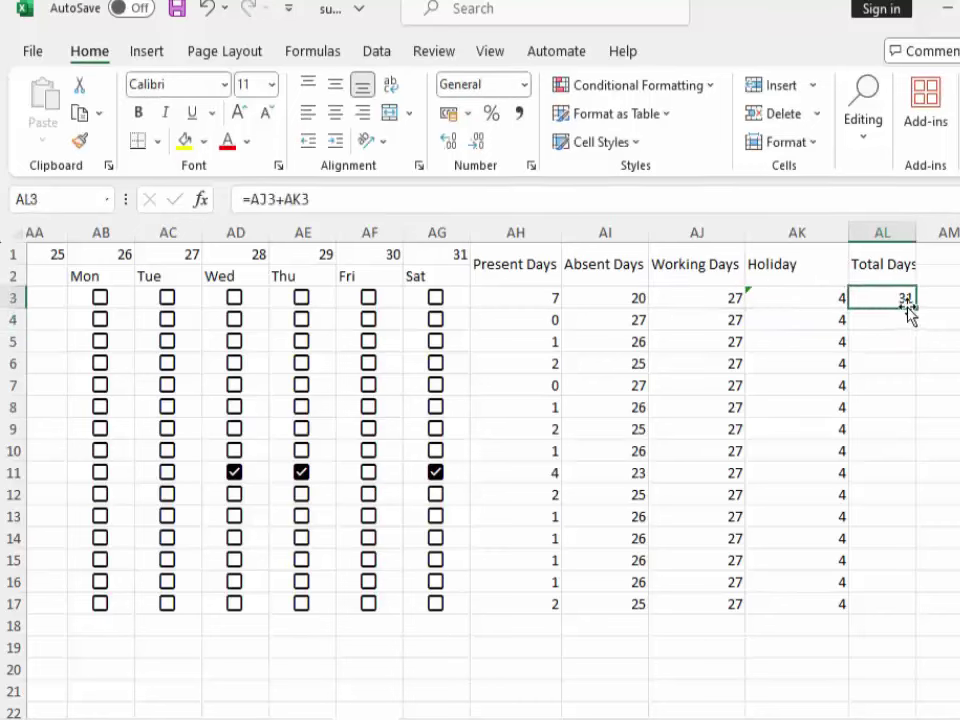
pyautogui.doubleClick(916, 310)
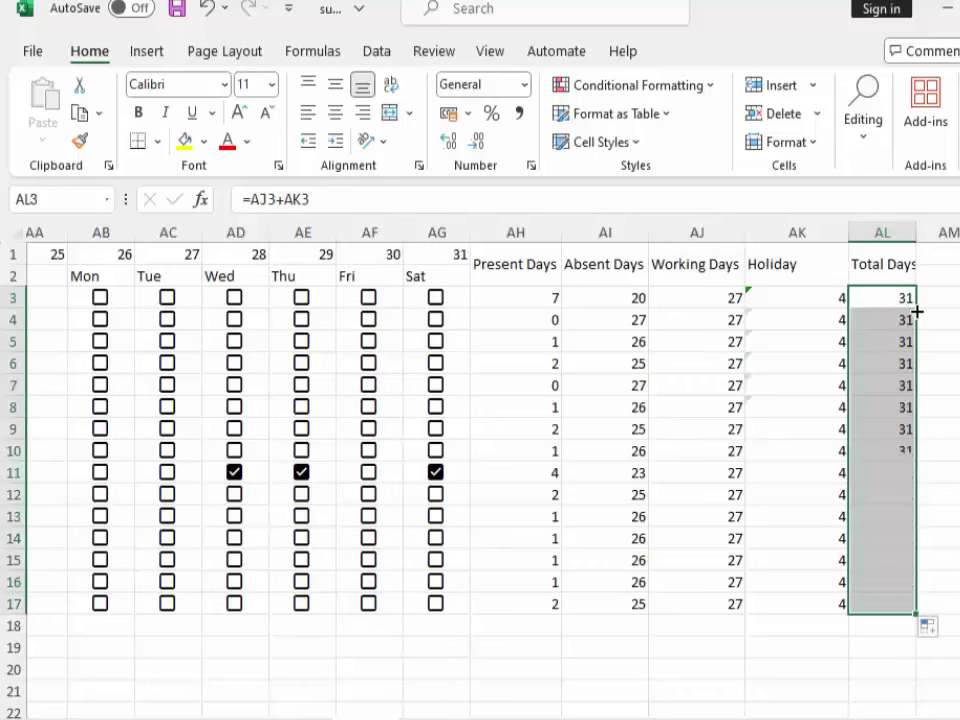
pyautogui.click(821, 616)
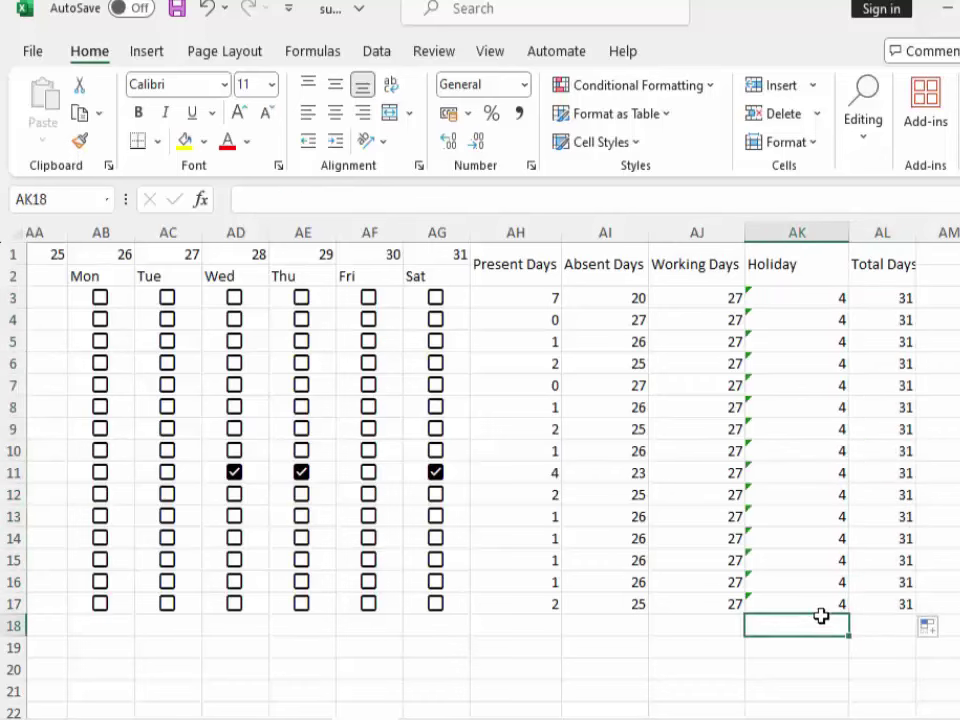
# - Select the whole attendance table with Ctrl+A and apply All Borders
pyautogui.click(714, 494)
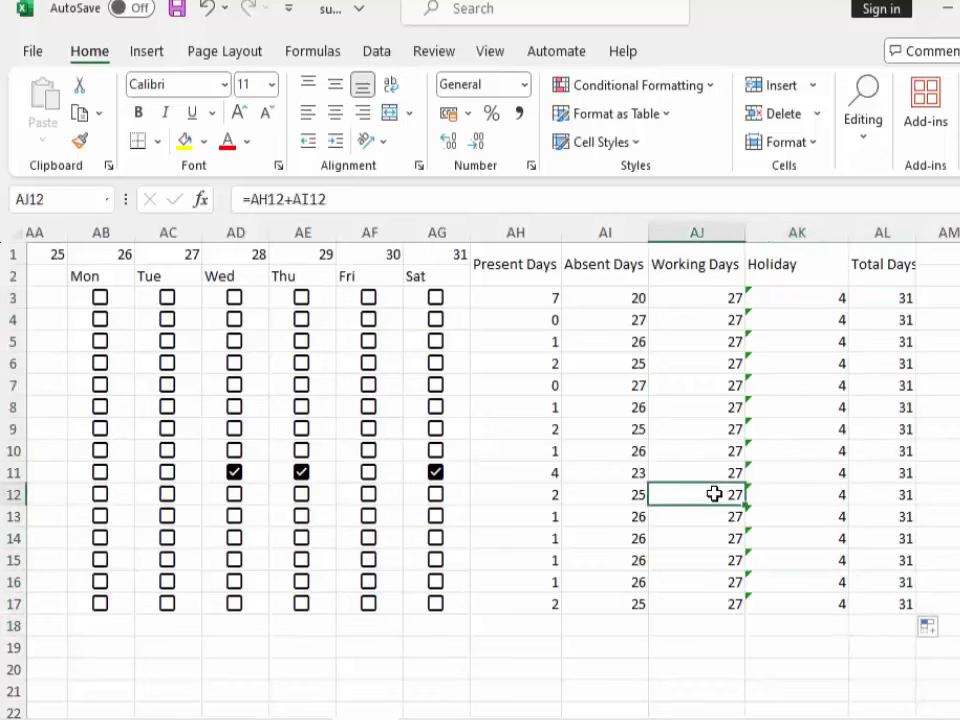
pyautogui.hotkey('ctrl', 'a')
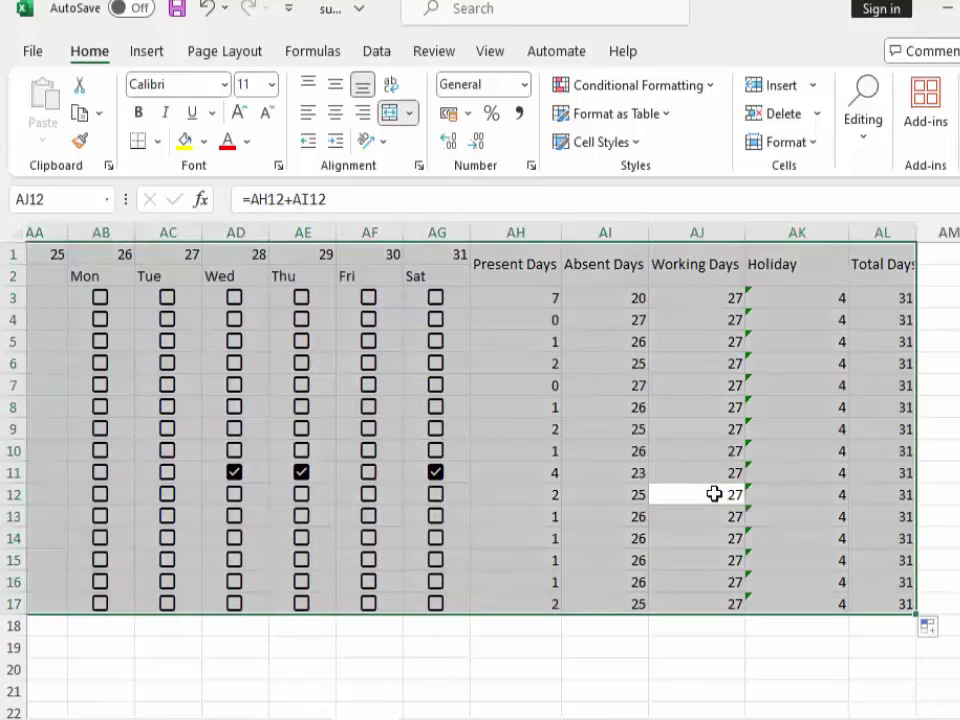
pyautogui.press('alt')
pyautogui.press('h')
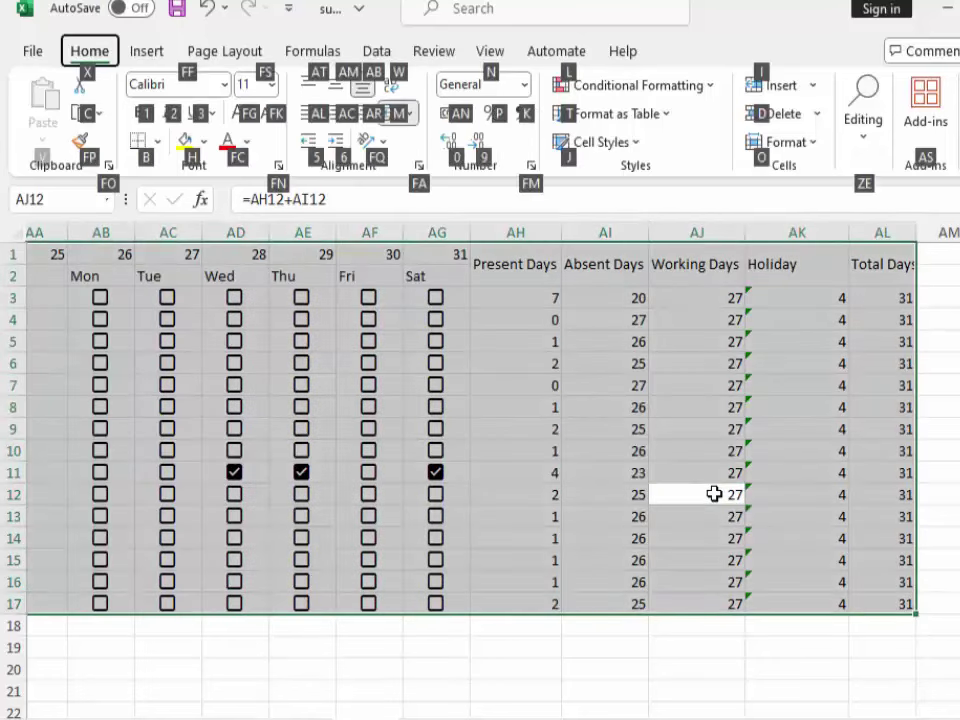
pyautogui.press('b')
pyautogui.press('a')
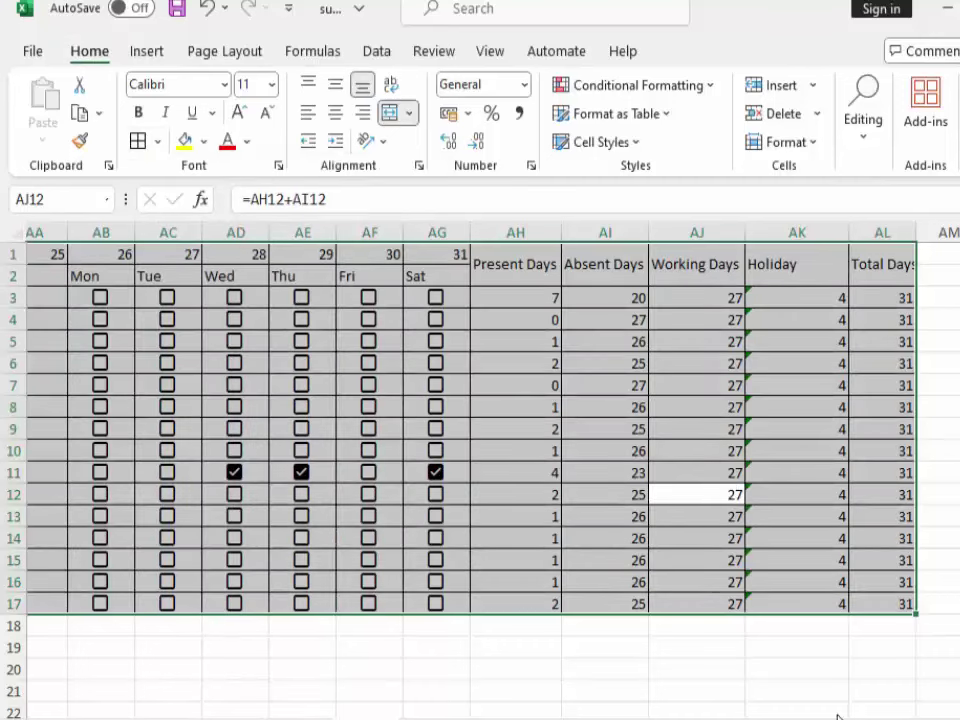
pyautogui.hscroll(-10, 838, 716)
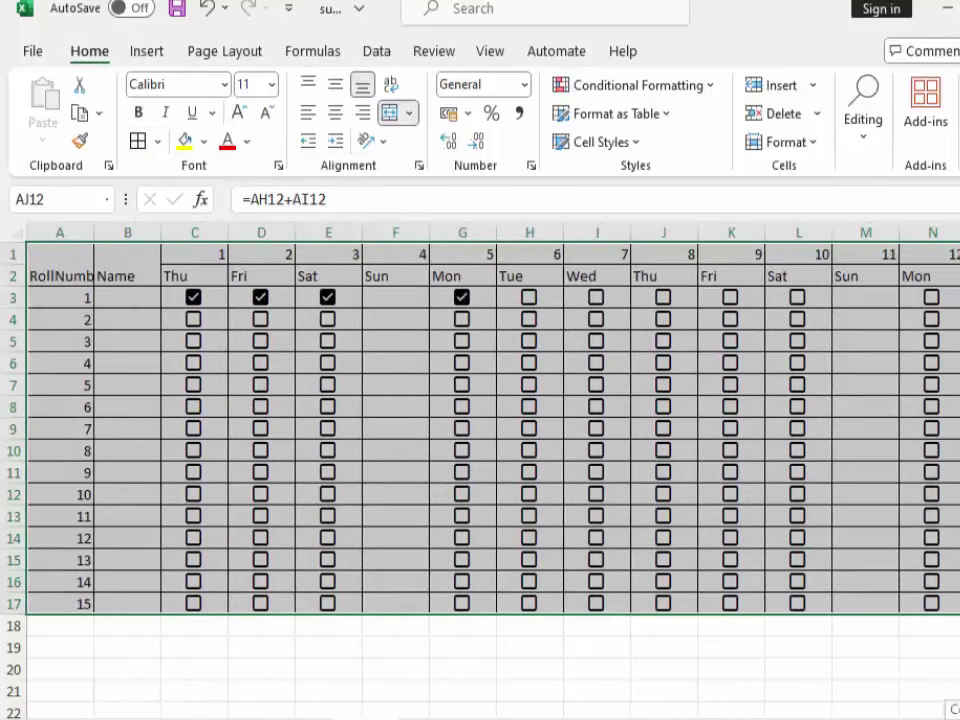
pyautogui.hscroll(5, 490, 430)
pyautogui.hscroll(4, 490, 430)
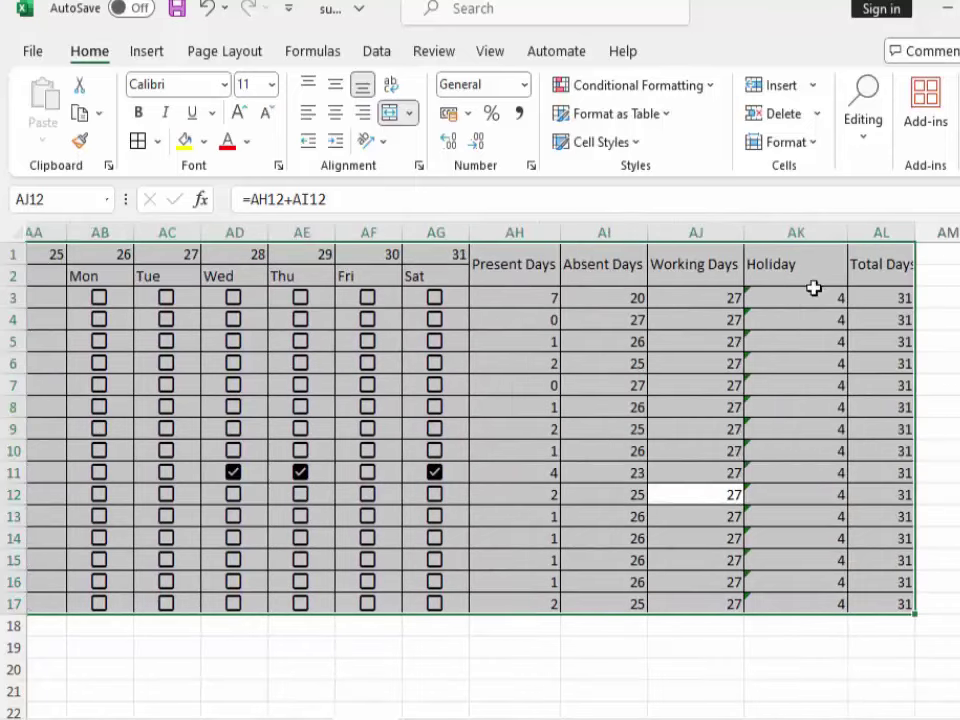
pyautogui.click(781, 303)
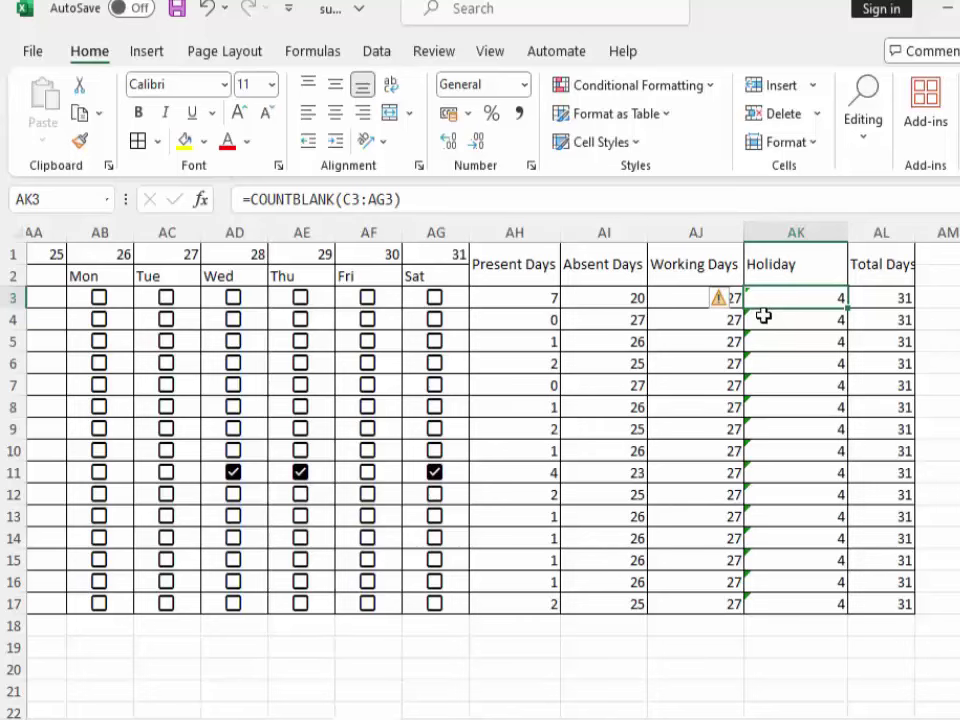
pyautogui.click(675, 302)
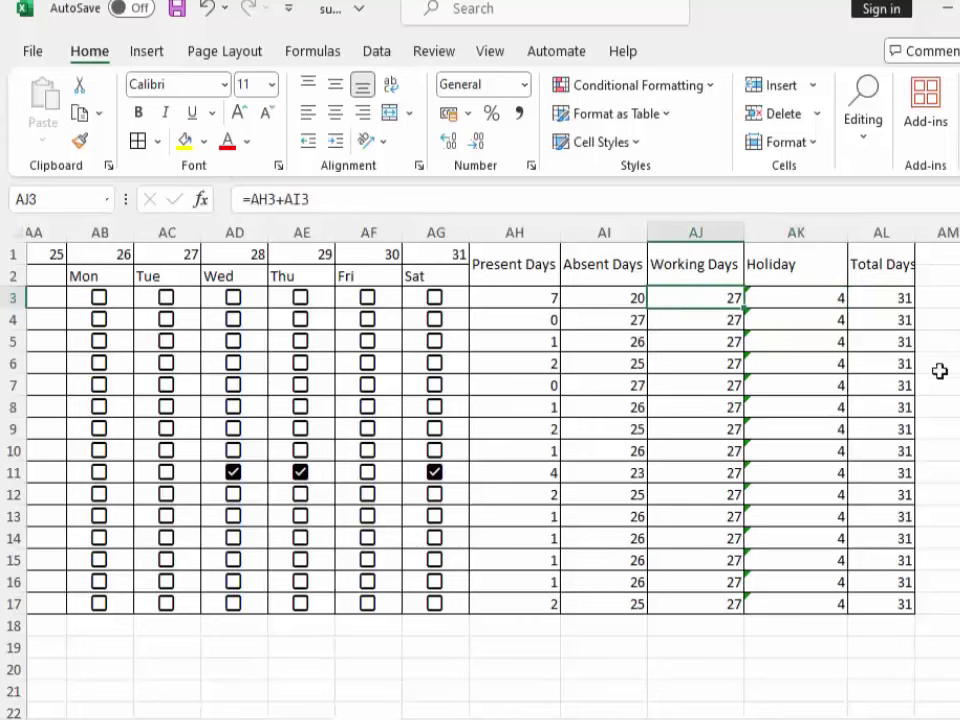
# - Select the Name cells B3:B17 and open the Data Validation dialog from the Data tab
pyautogui.hscroll(-10, 480, 450)
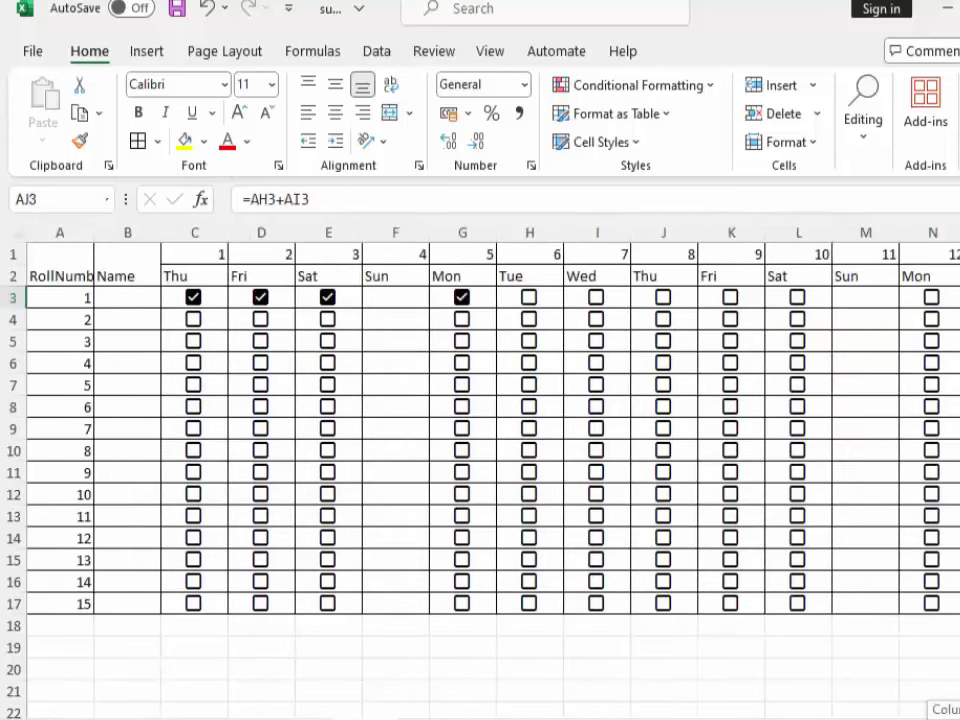
pyautogui.click(103, 295)
pyautogui.moveTo(103, 295); pyautogui.dragTo(106, 609)
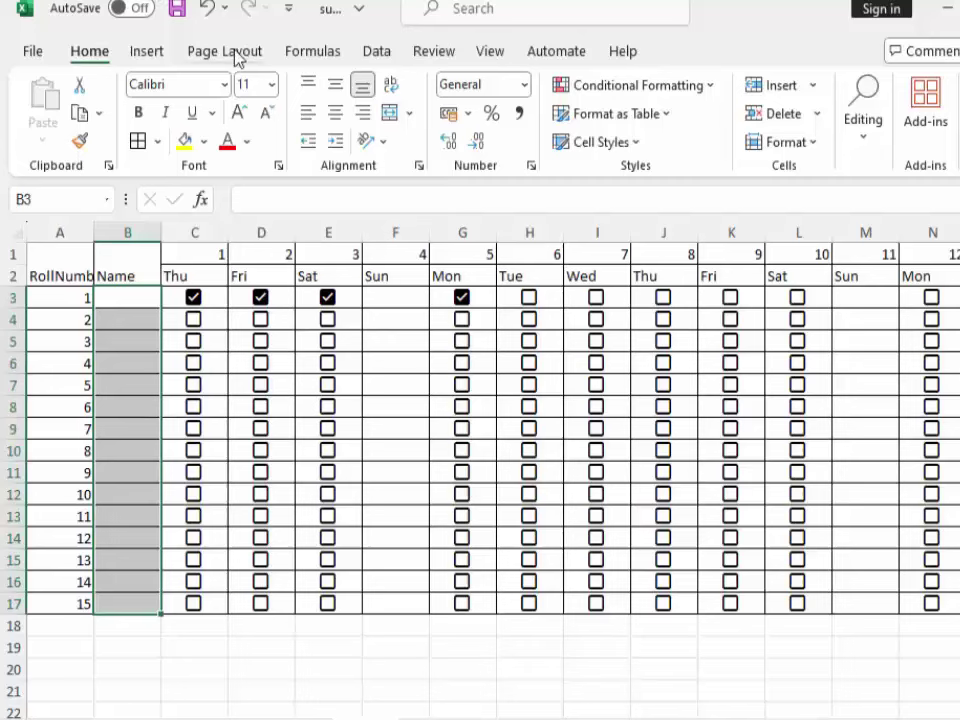
pyautogui.click(375, 52)
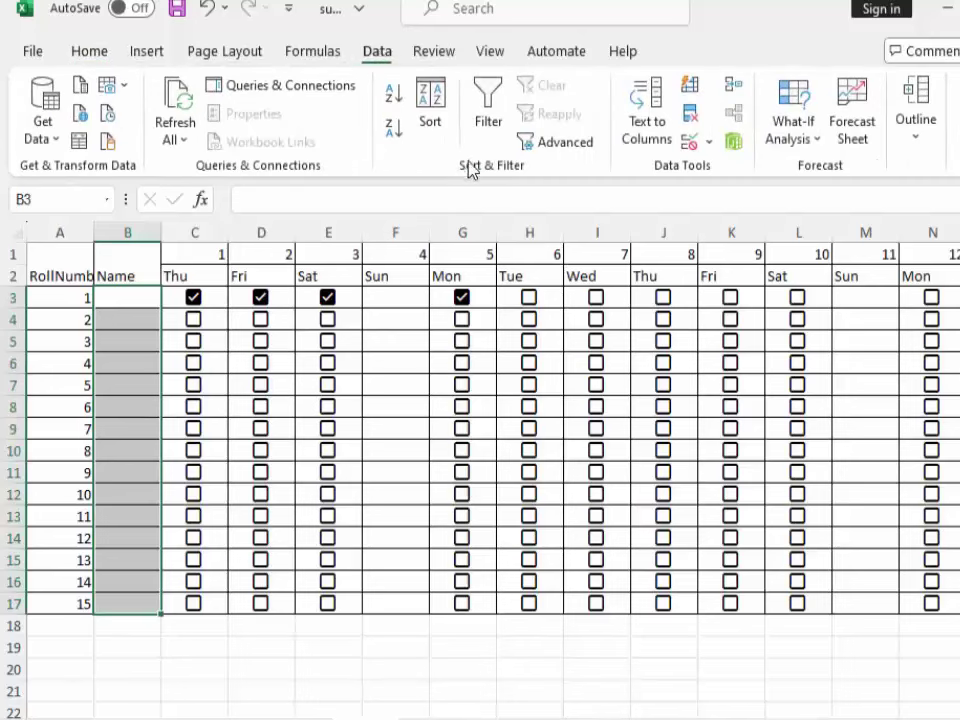
pyautogui.click(710, 146)
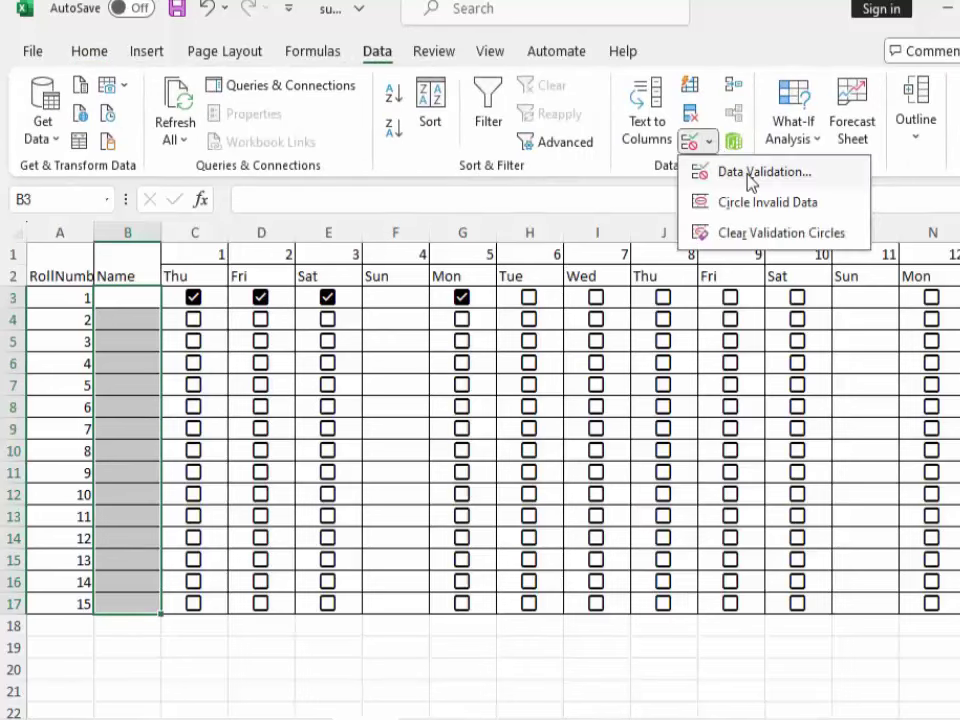
pyautogui.click(735, 169)
# - Set validation to List with seven comma-separated student names as the source, fixing one missing comma
pyautogui.click(581, 304)
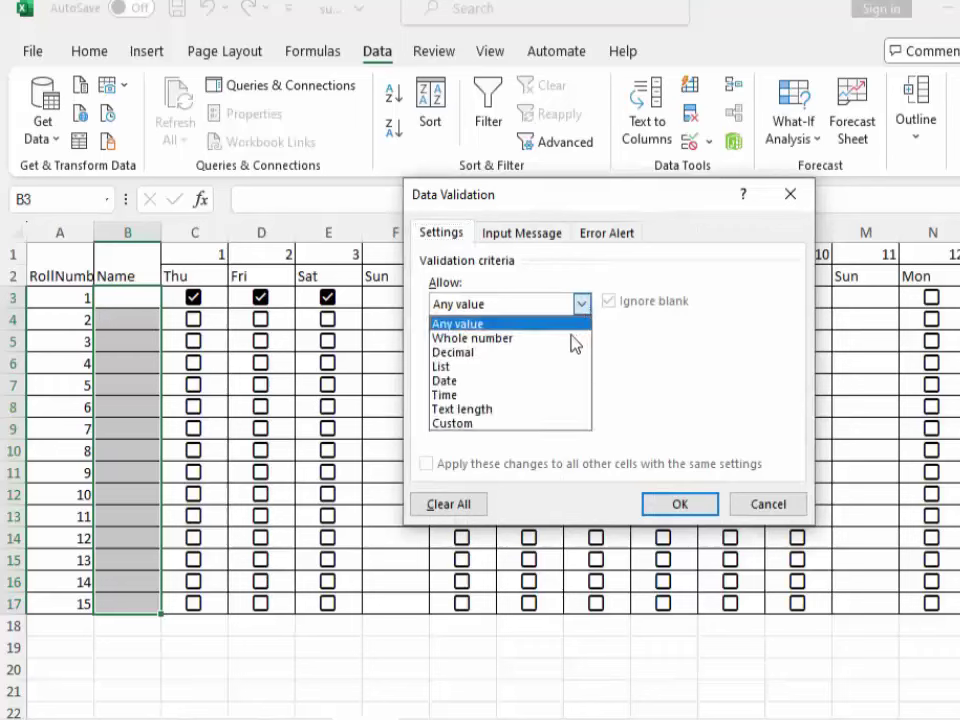
pyautogui.click(556, 367)
pyautogui.click(537, 393)
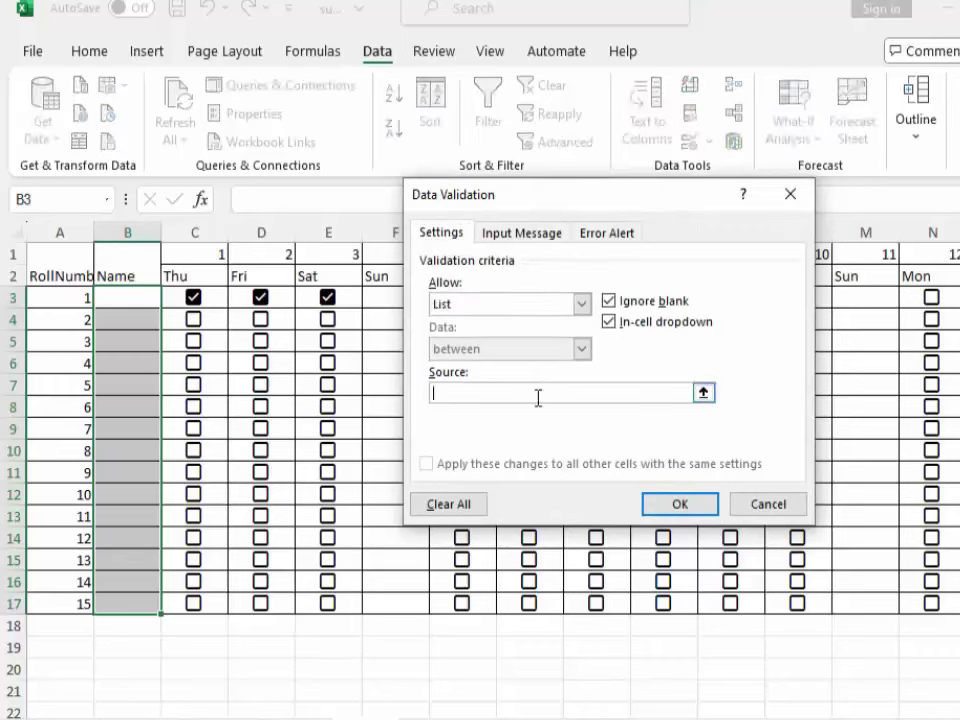
pyautogui.write('Ram, S')
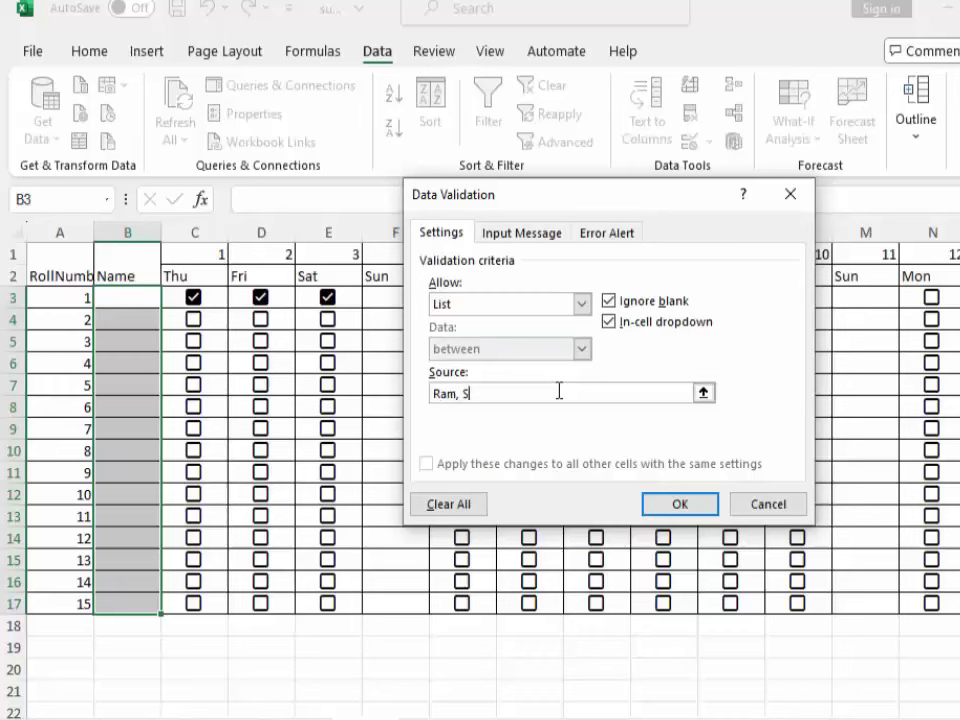
pyautogui.write('hyam Sac')
pyautogui.write('hin,Raghav,Manoj,Keshav,Mad')
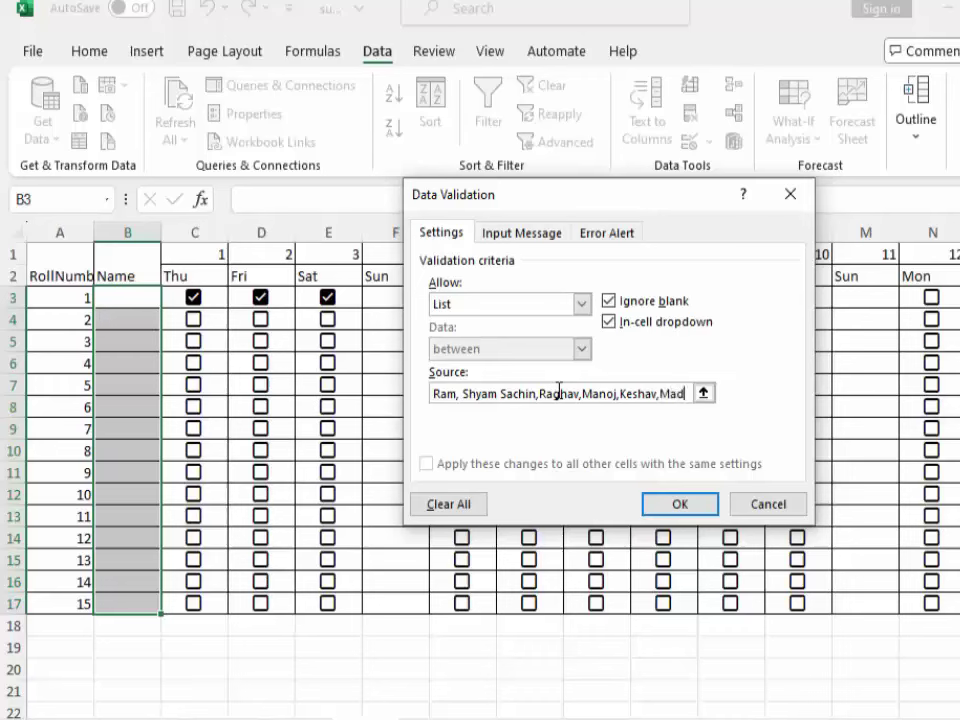
pyautogui.write('hav')
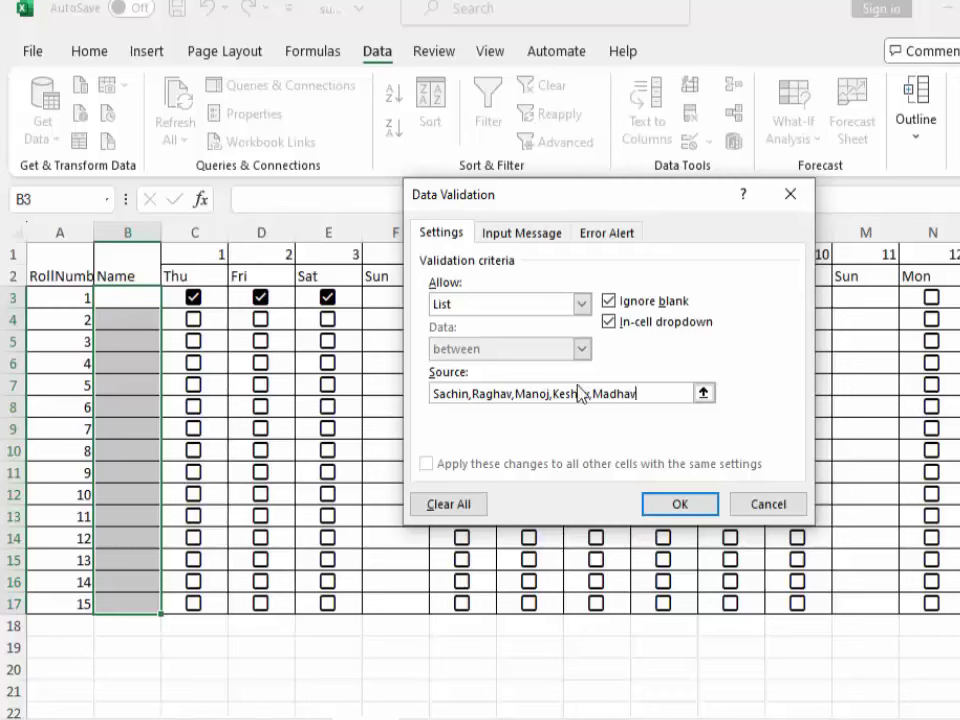
pyautogui.moveTo(656, 393); pyautogui.dragTo(500, 397)
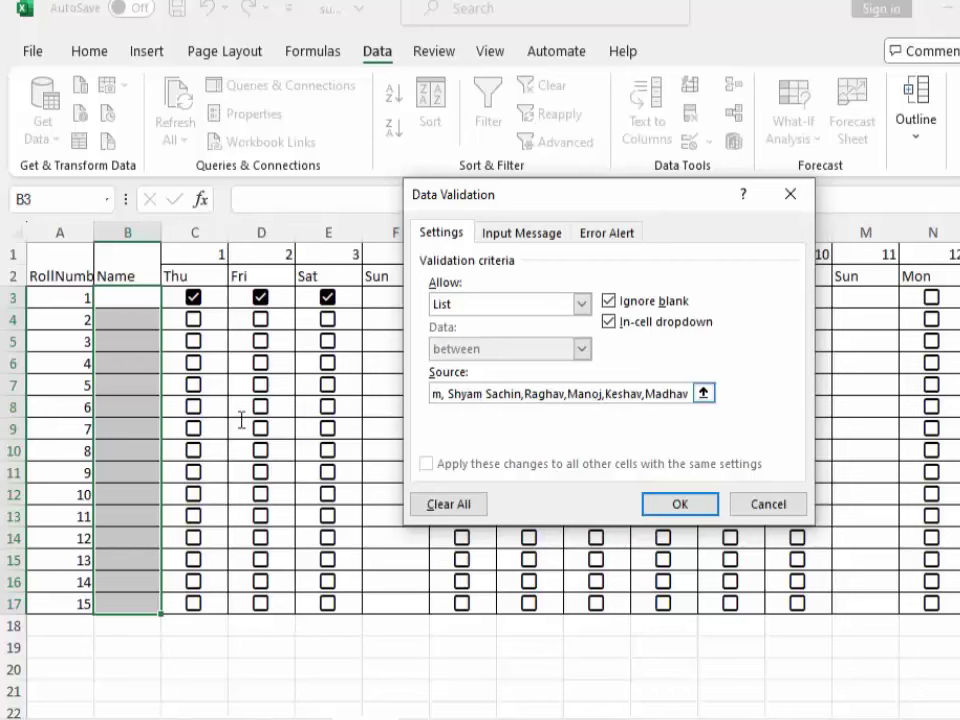
pyautogui.click(502, 392)
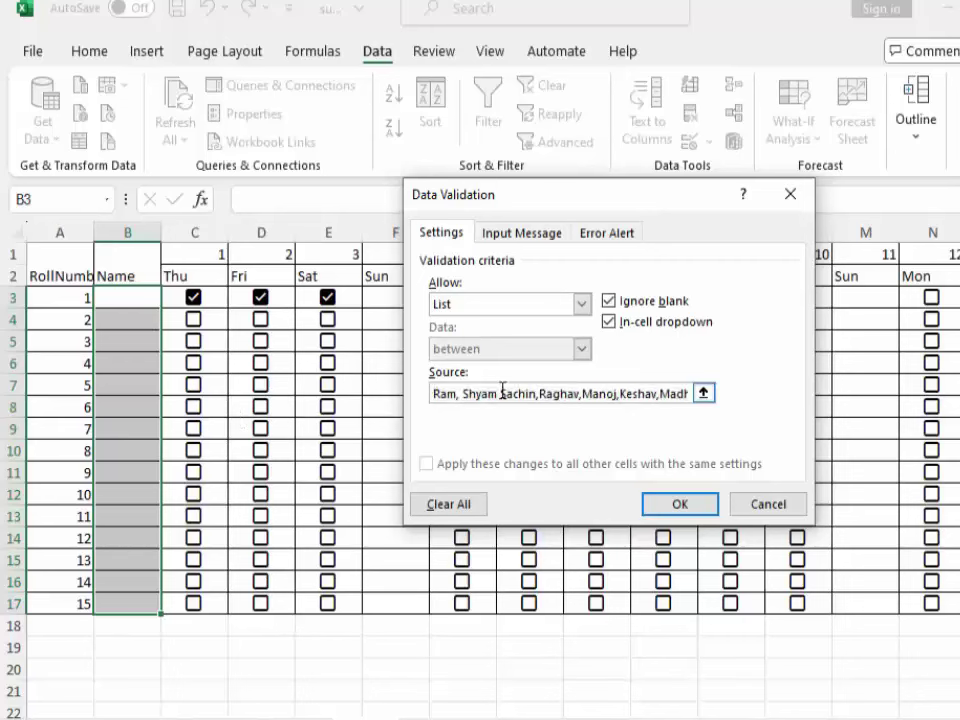
pyautogui.press('BackSpace')
pyautogui.write(',')
# - Confirm the list validation, then pick the first name in B3 and the third name in B4
pyautogui.click(680, 504)
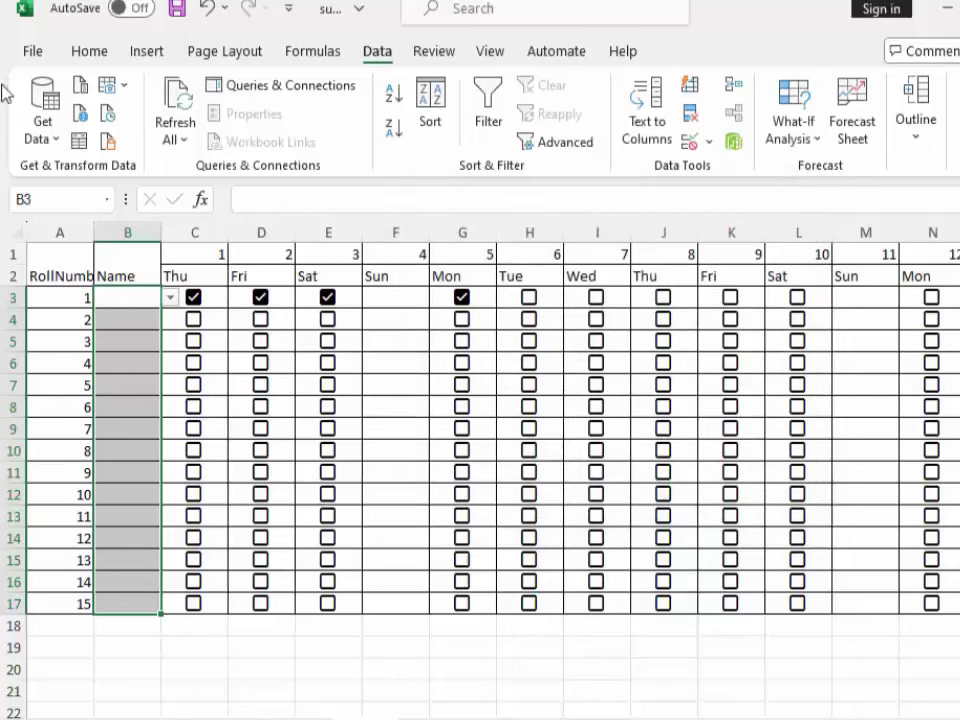
pyautogui.click(172, 302)
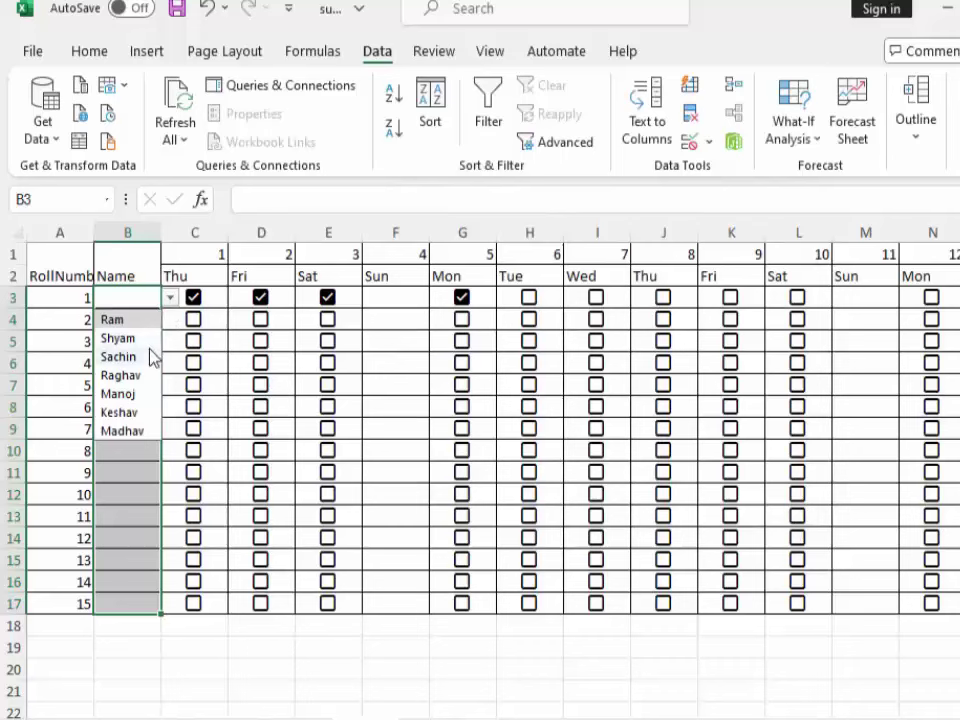
pyautogui.click(132, 319)
pyautogui.click(135, 325)
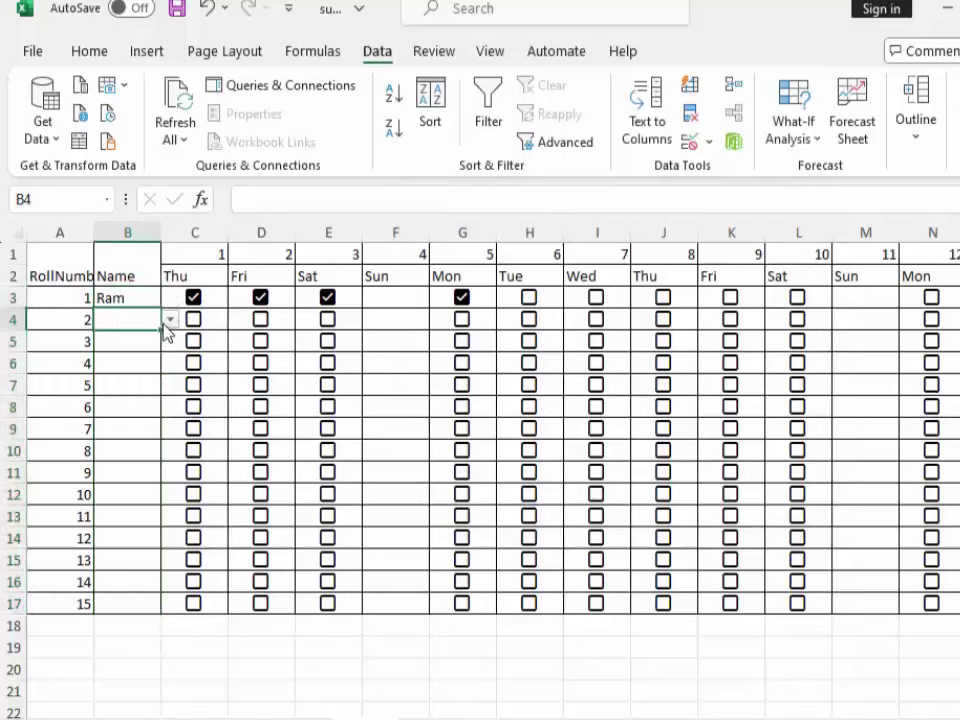
pyautogui.click(171, 319)
pyautogui.click(118, 379)
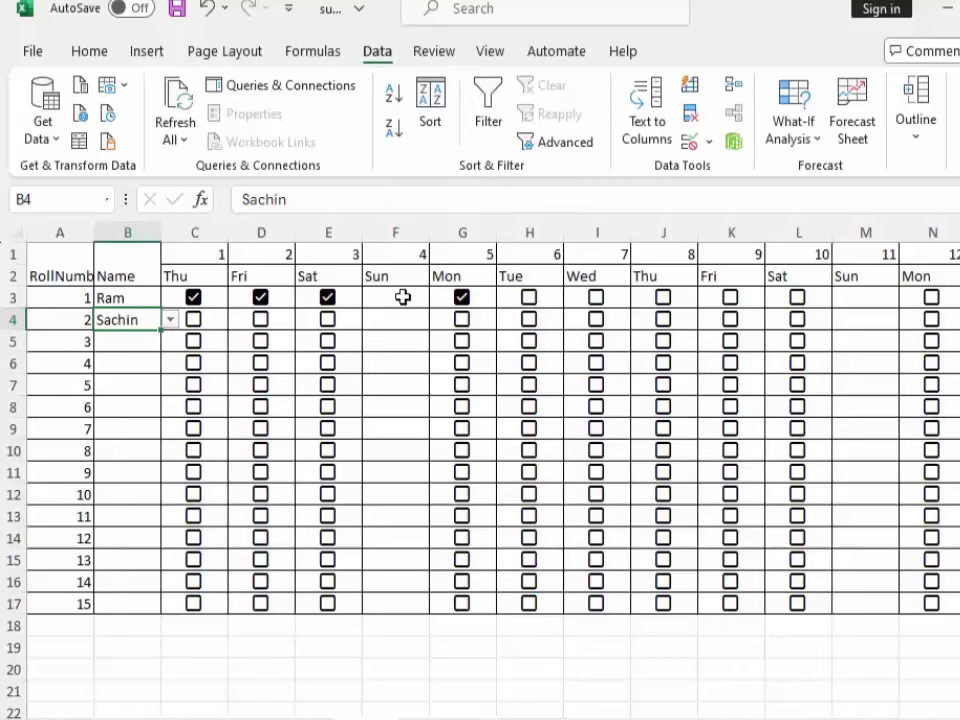
# - Clear the stray Sun entry from cell F3, leaving it empty
pyautogui.moveTo(402, 297); pyautogui.dragTo(398, 505)
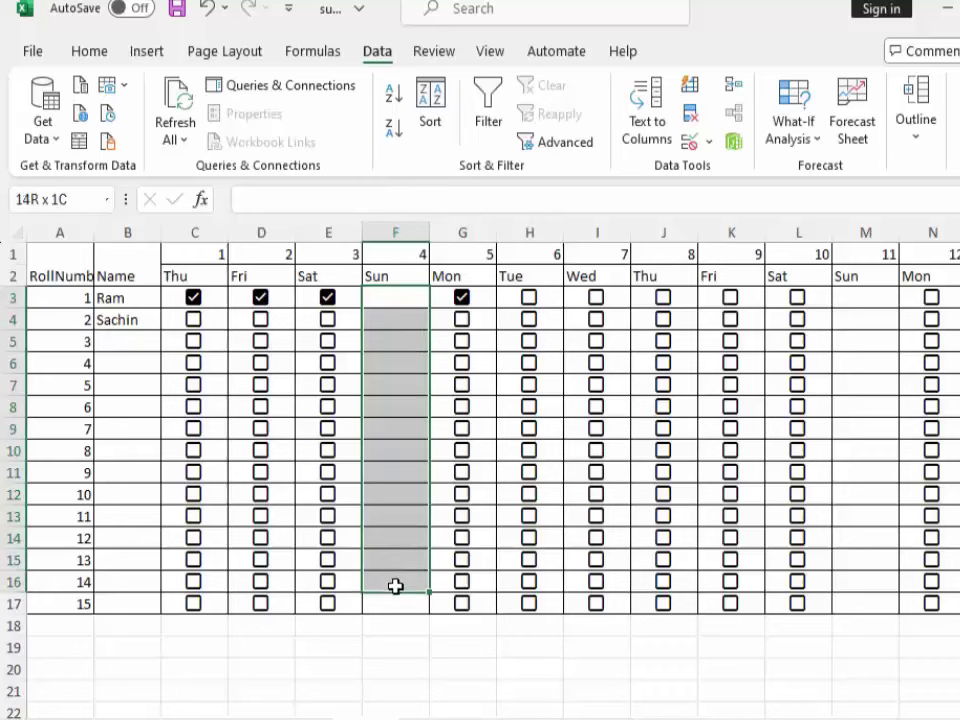
pyautogui.moveTo(398, 505); pyautogui.dragTo(396, 598)
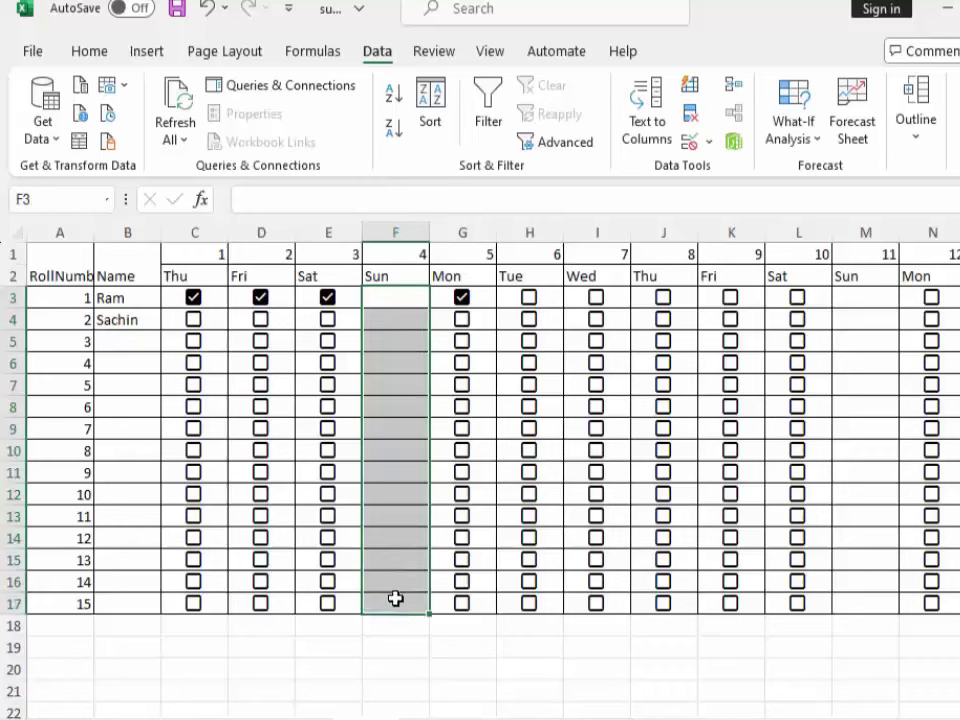
pyautogui.click(390, 278)
pyautogui.click(389, 294)
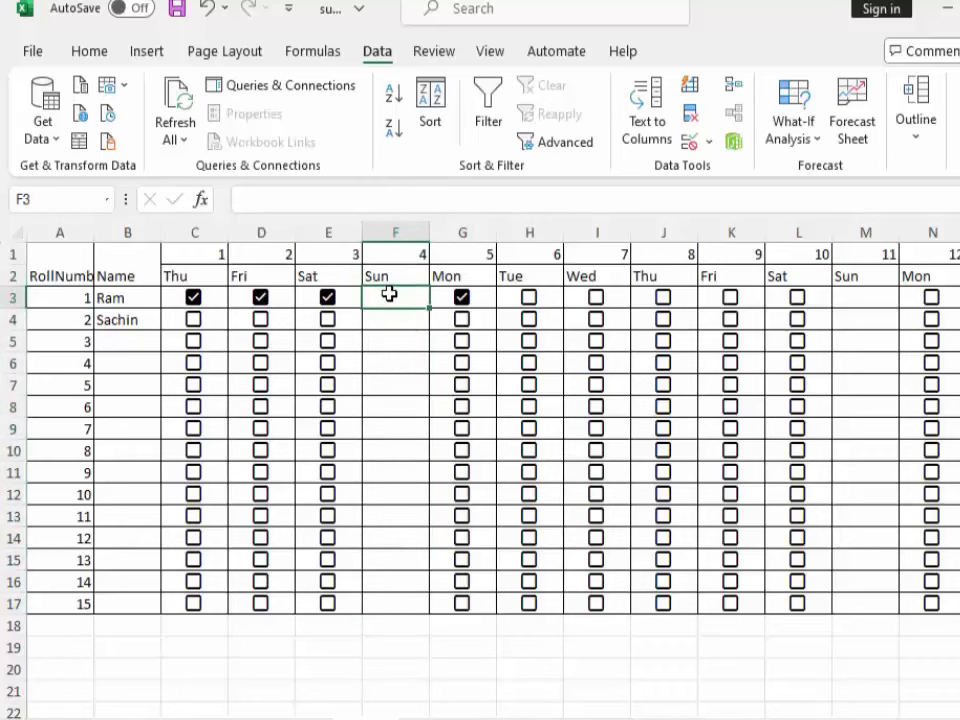
pyautogui.write('Sun')
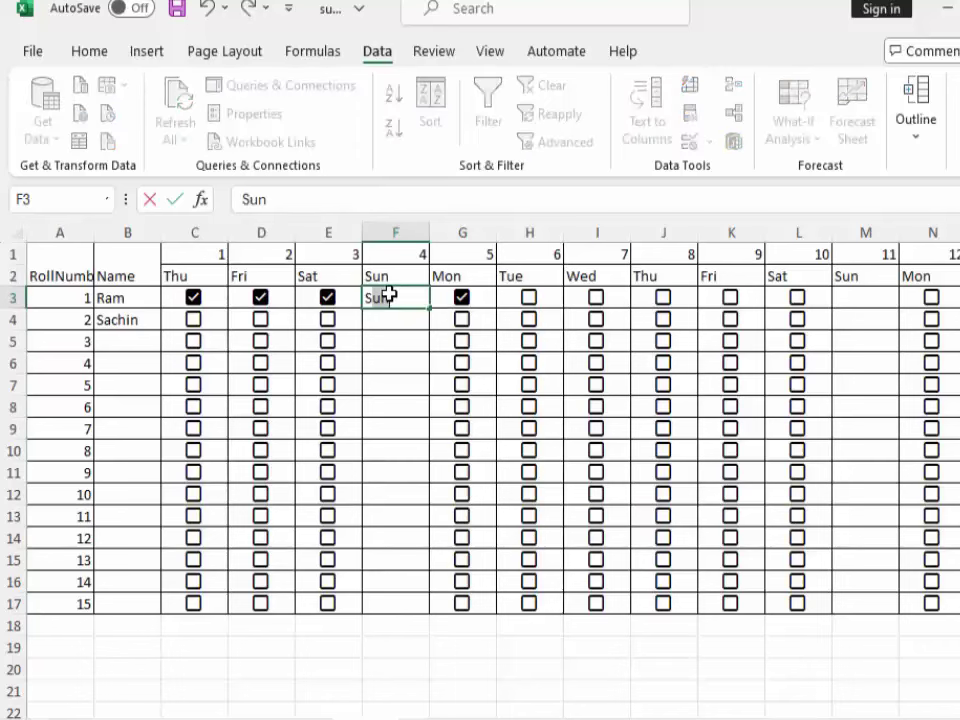
pyautogui.press('BackSpace')
pyautogui.press('BackSpace')
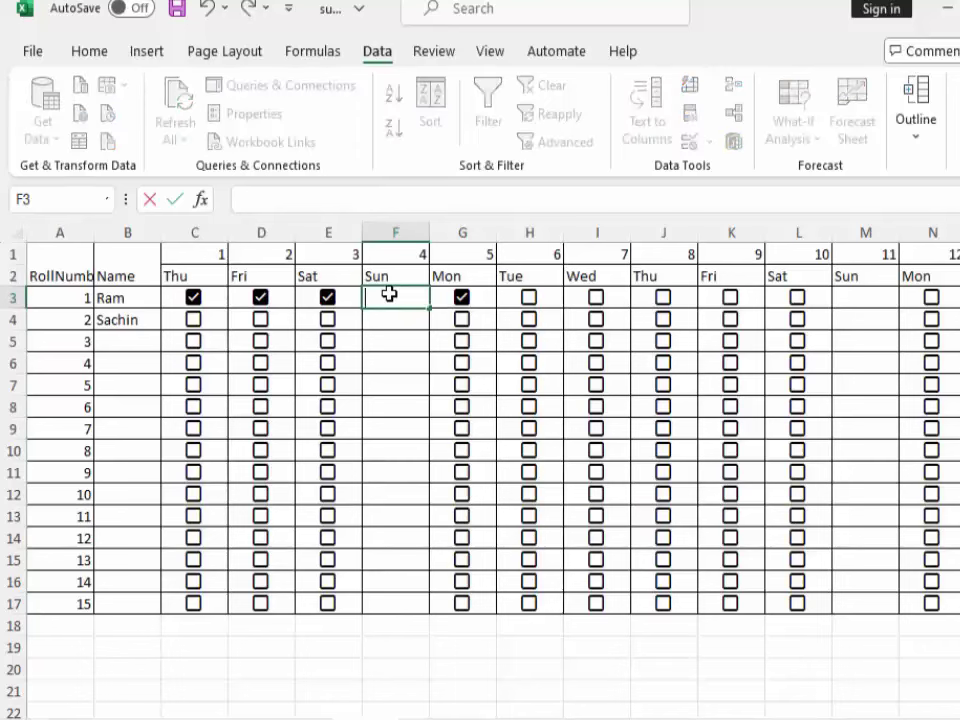
pyautogui.click(459, 692)
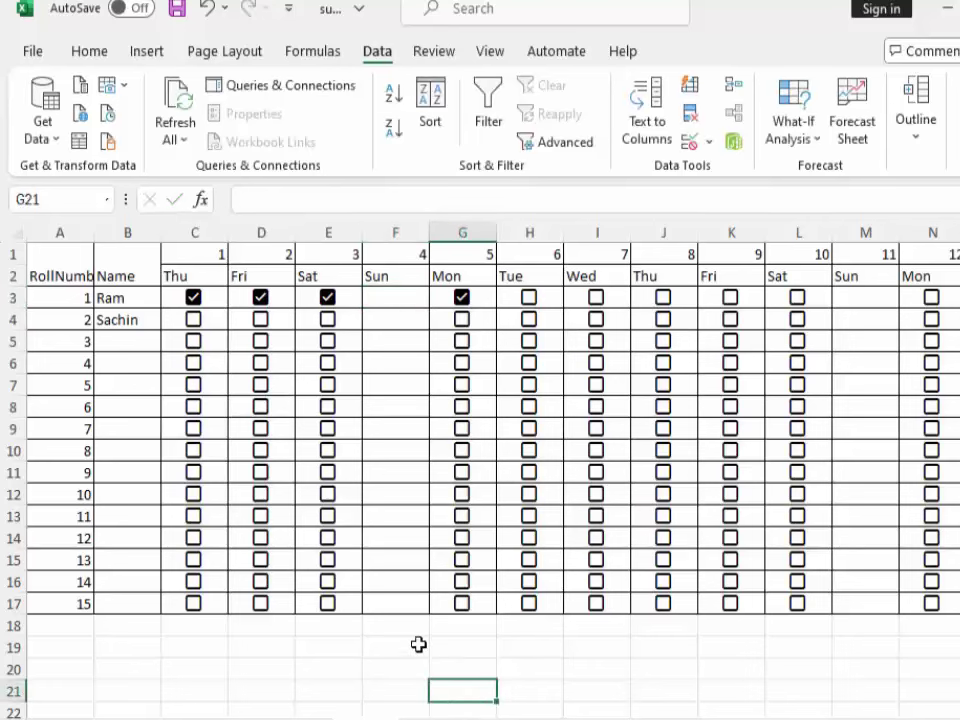
# - Merge F3:F17 into one blank Sunday cell with Merge & Center
pyautogui.moveTo(406, 607); pyautogui.dragTo(407, 301)
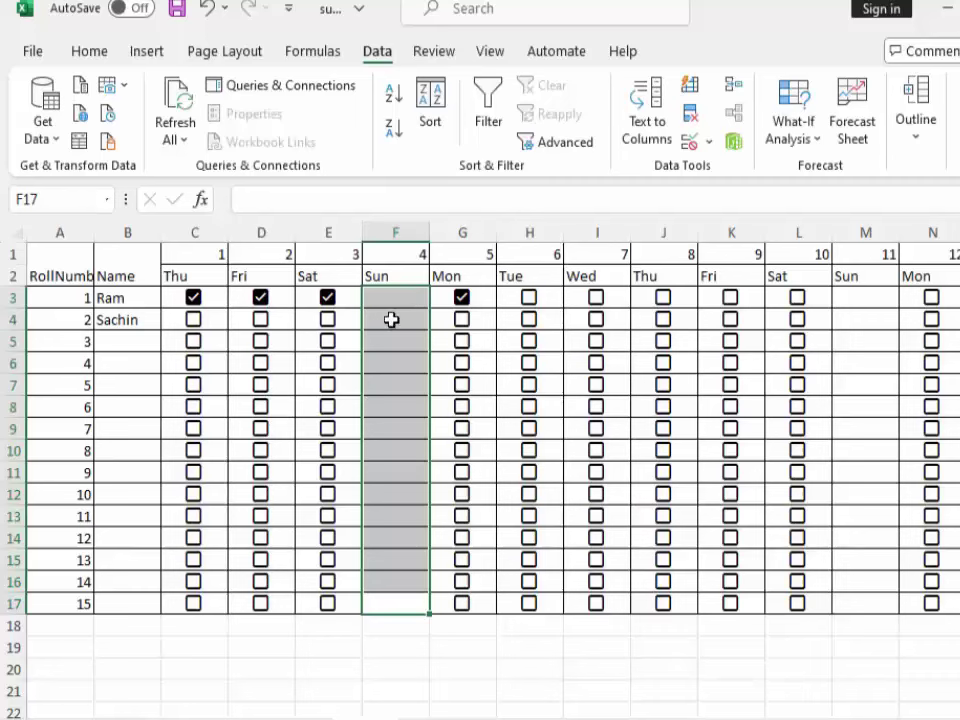
pyautogui.press('alt')
pyautogui.press('h')
pyautogui.press('m')
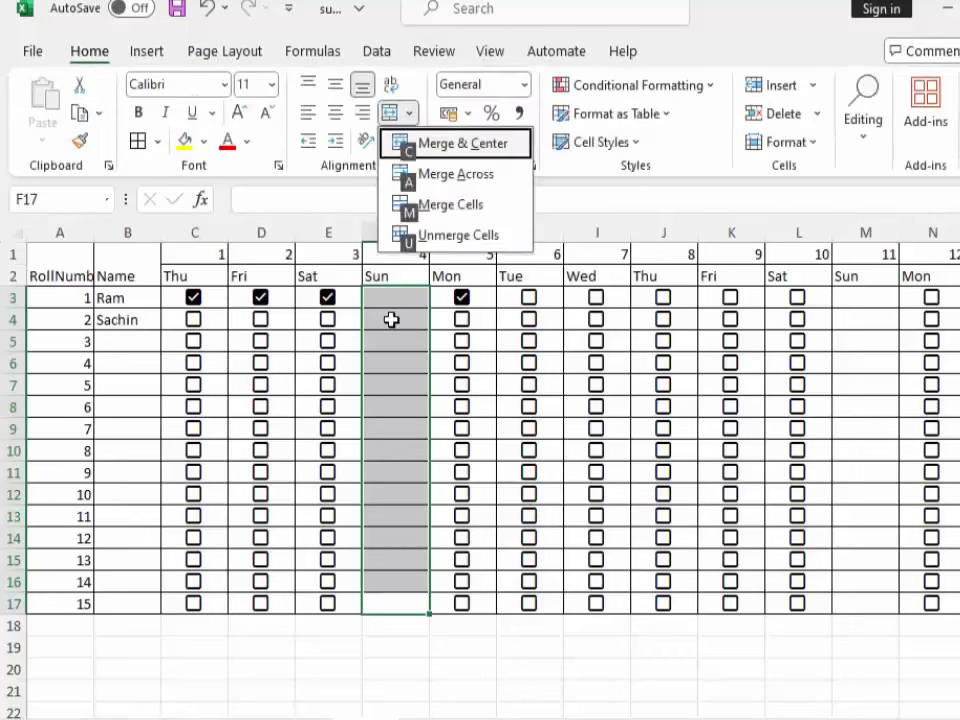
pyautogui.press('c')
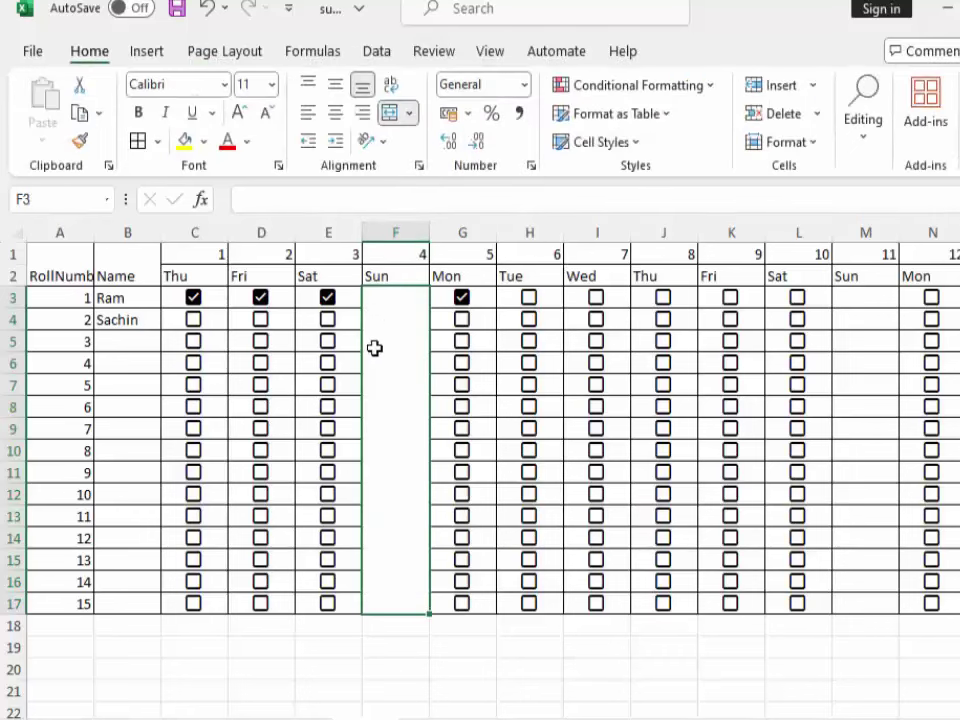
pyautogui.click(402, 706)
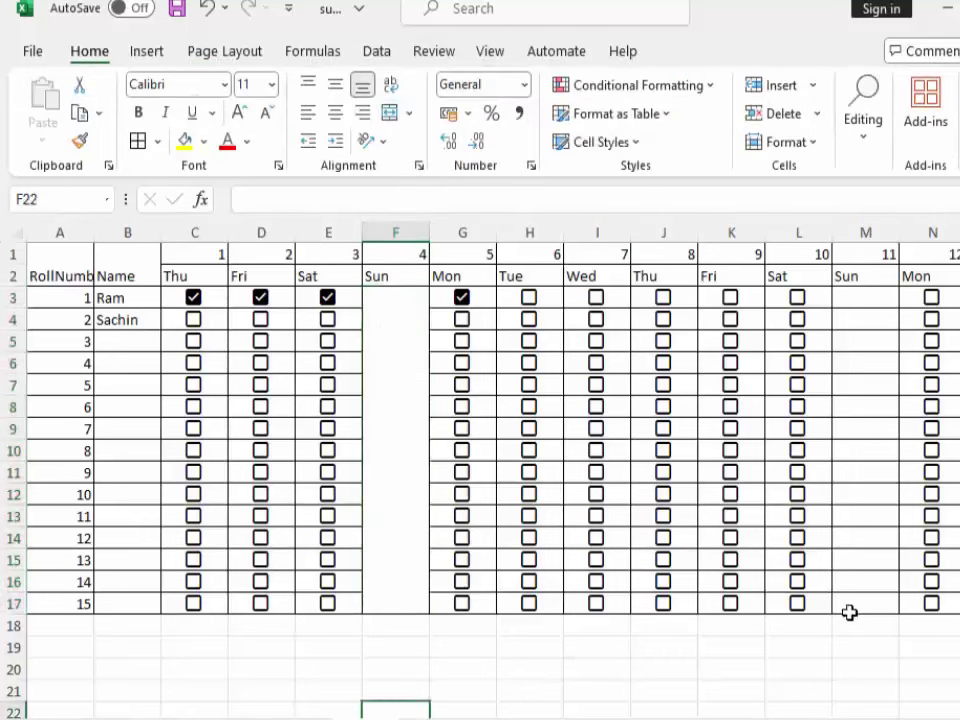
pyautogui.moveTo(855, 605); pyautogui.dragTo(857, 304)
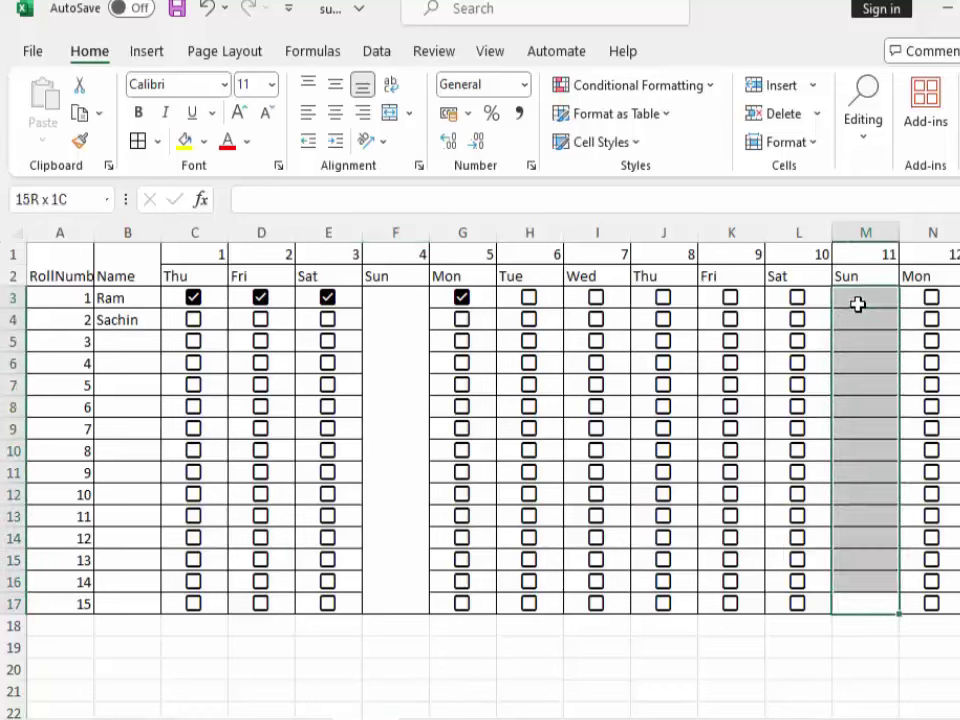
# - Merge the Sunday cells M3:M17 into one cell with Merge & Center
pyautogui.press('alt')
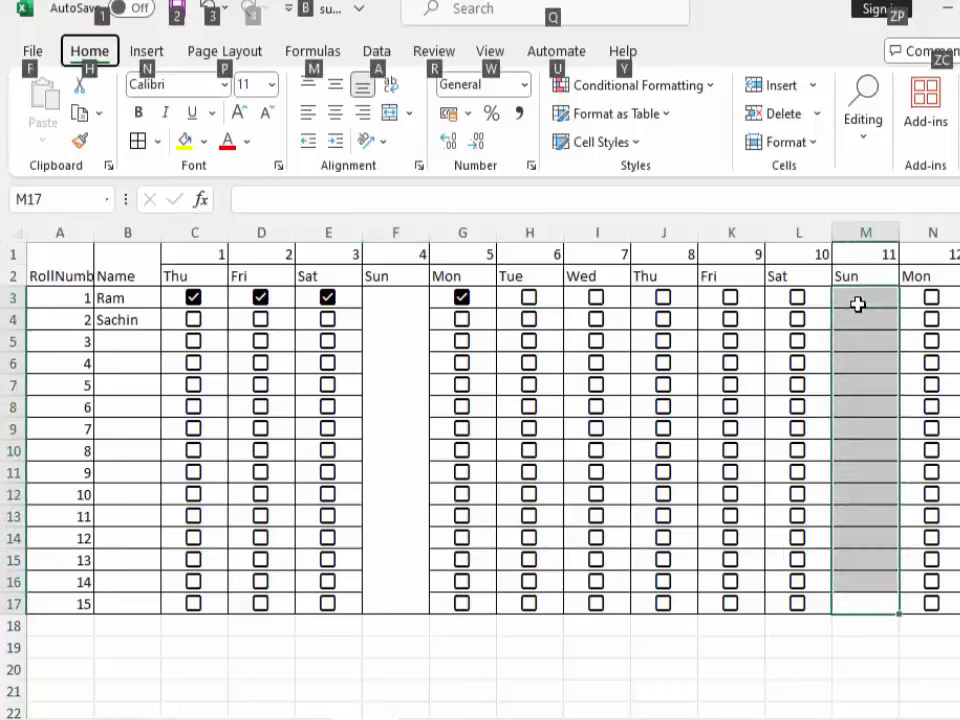
pyautogui.press('h')
pyautogui.hotkey('alt', 'h')
pyautogui.press('m')
pyautogui.press('c')
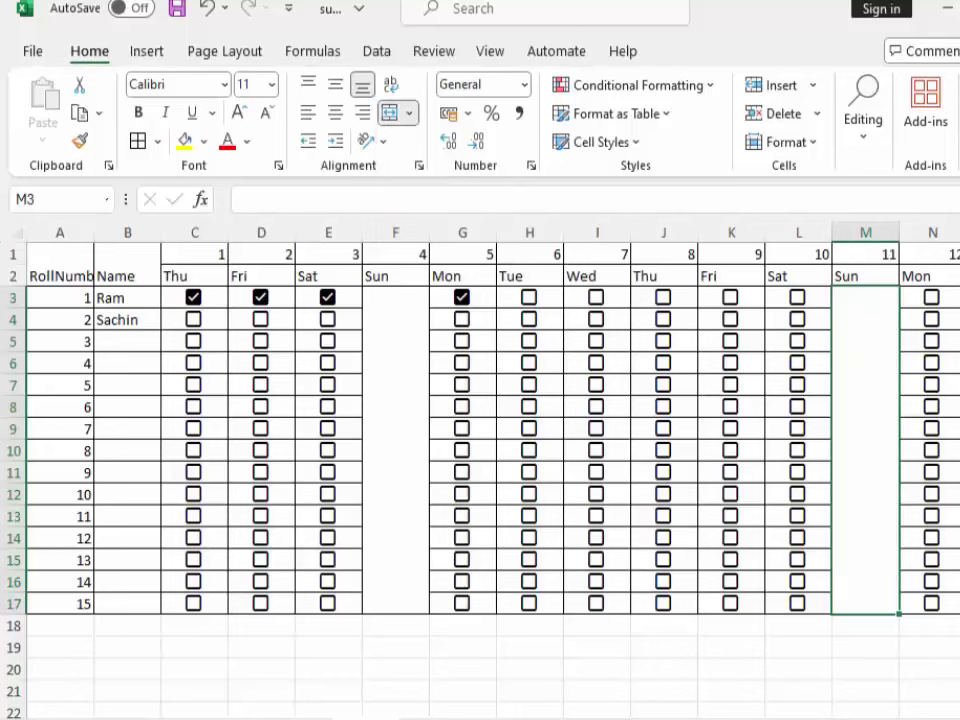
# - Merge the Sunday cells T3:T17 into one cell
pyautogui.hscroll(10, 613, 540)
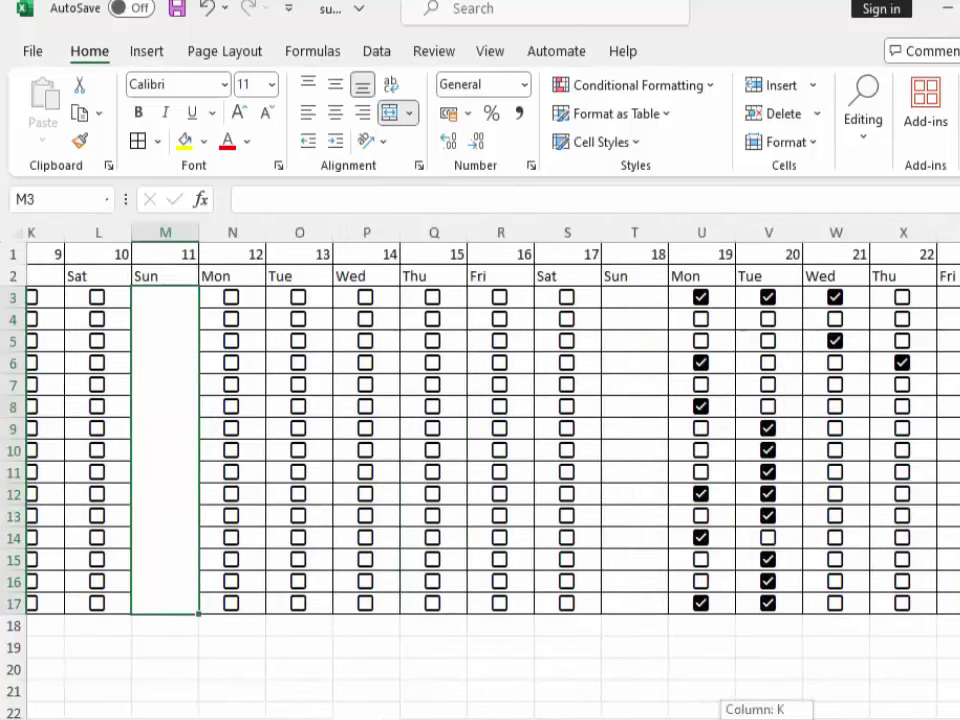
pyautogui.moveTo(621, 596); pyautogui.dragTo(614, 300)
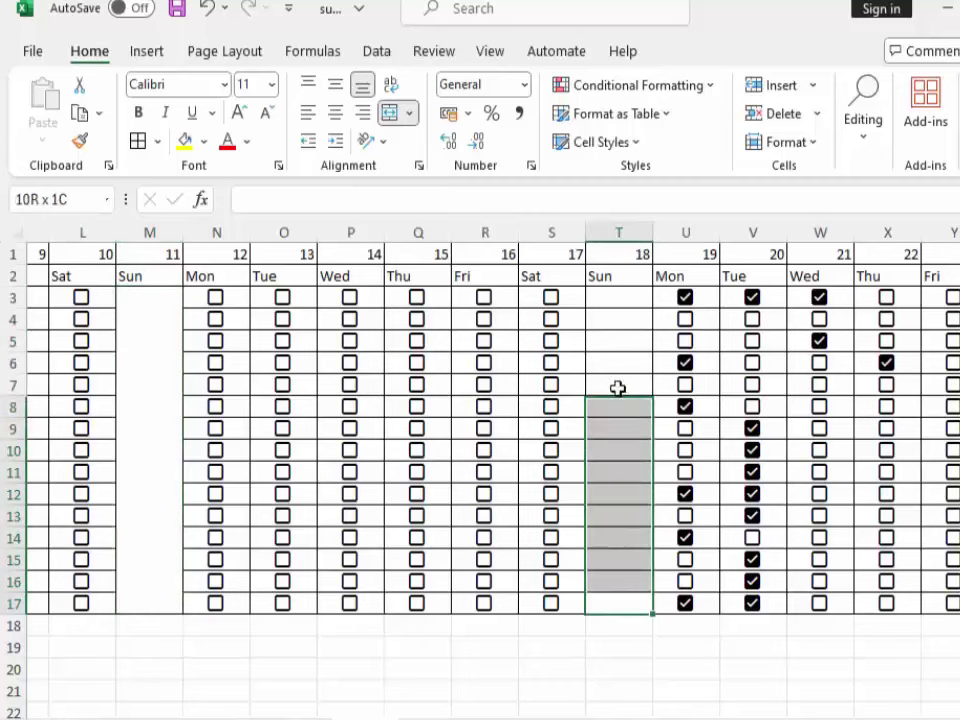
pyautogui.press('alt')
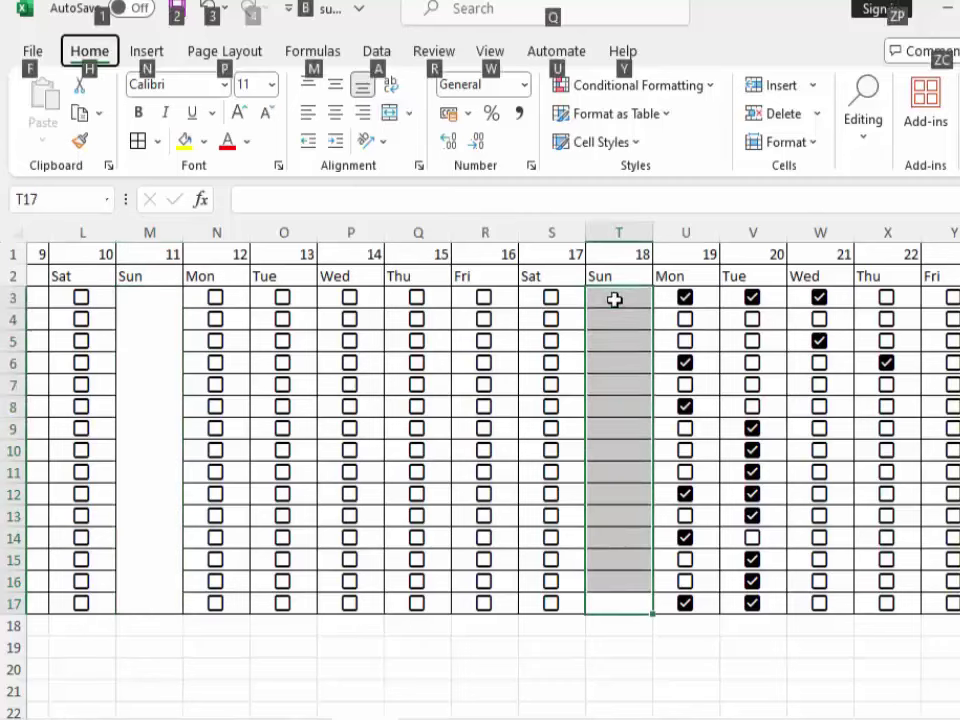
pyautogui.press('h')
pyautogui.press('m')
pyautogui.press('c')
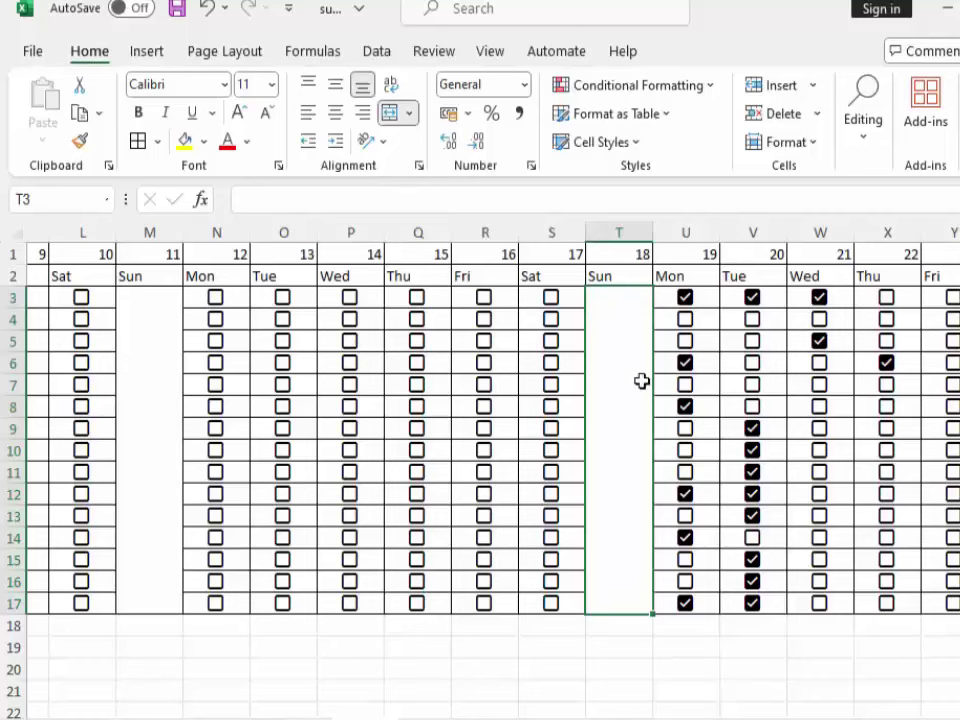
# - Merge the Sunday cells AA3:AA17 into one centred cell
pyautogui.hscroll(4, 617, 338)
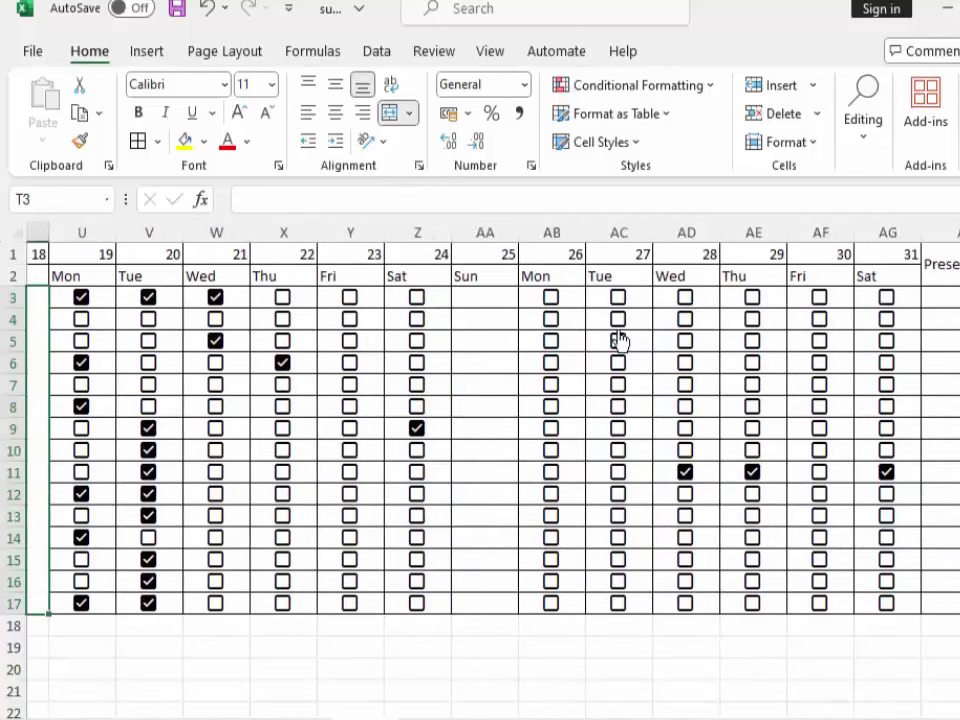
pyautogui.click(488, 298)
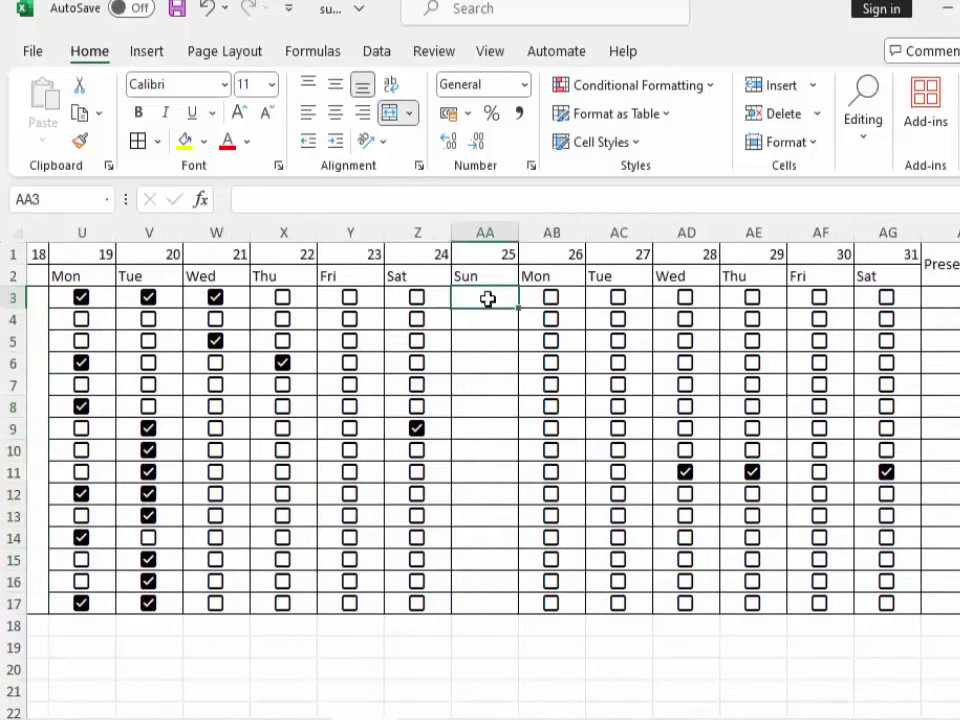
pyautogui.moveTo(487, 316); pyautogui.dragTo(489, 600)
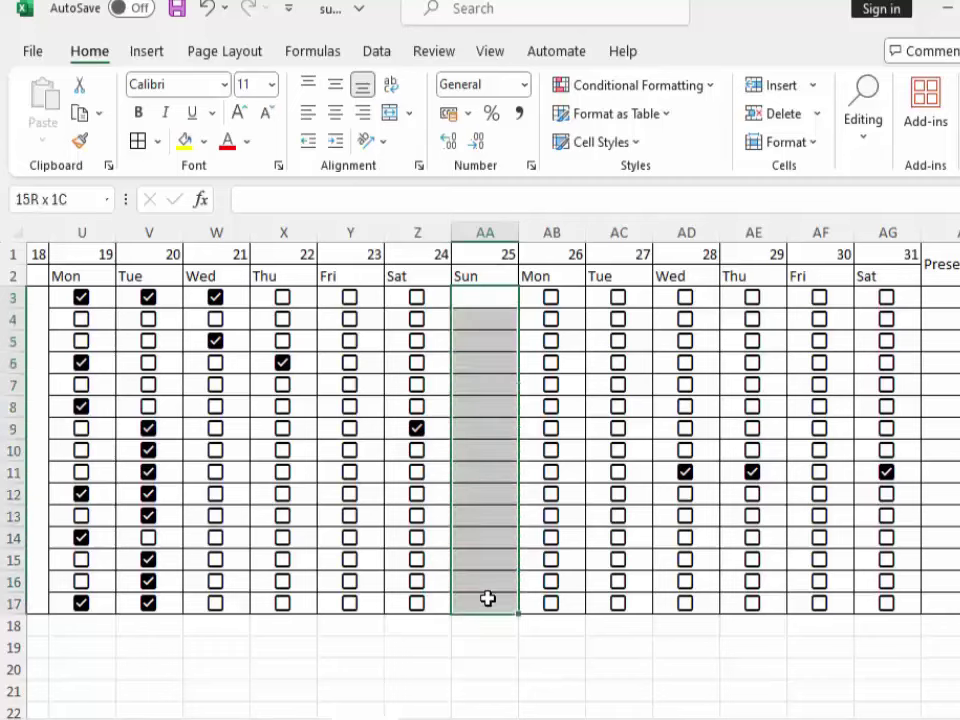
pyautogui.press('alt')
pyautogui.press('h')
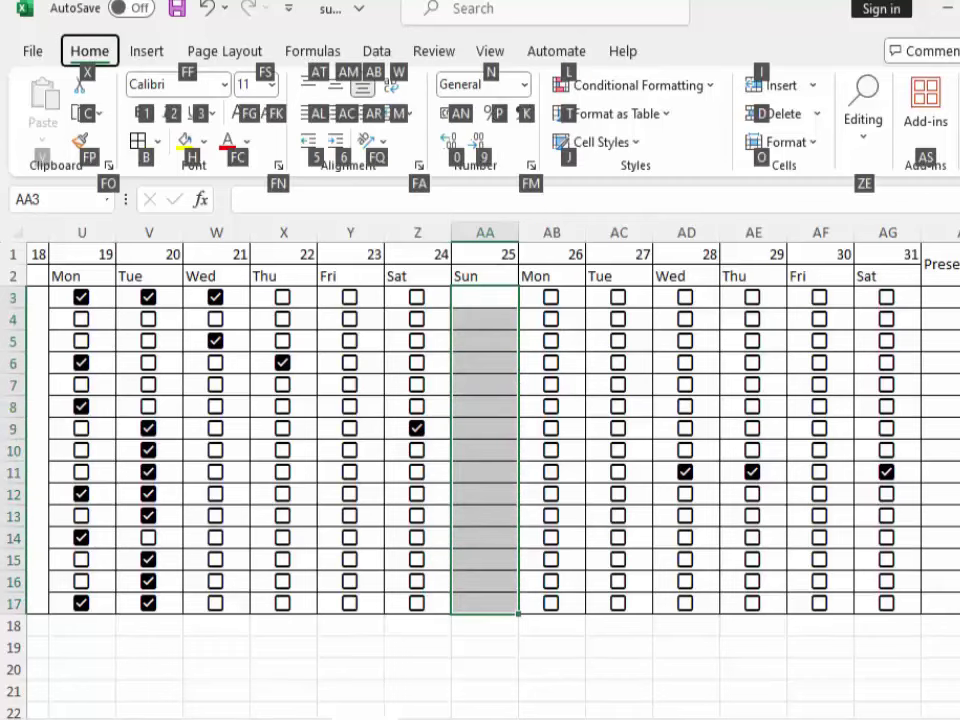
pyautogui.press('m')
pyautogui.press('c')
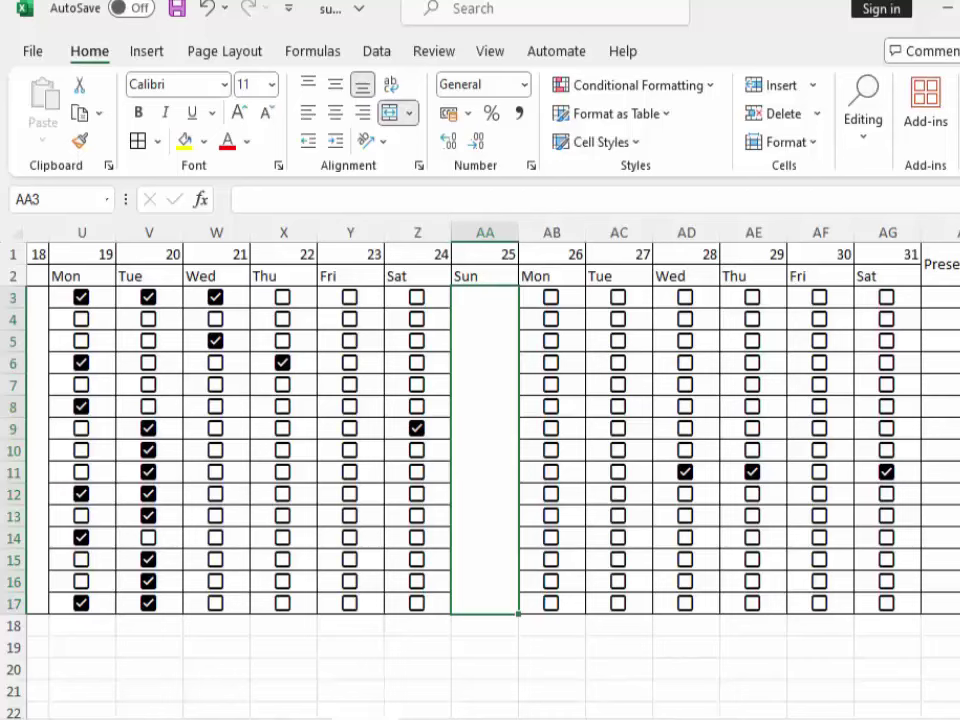
pyautogui.moveTo(840, 715); pyautogui.dragTo(349, 713)
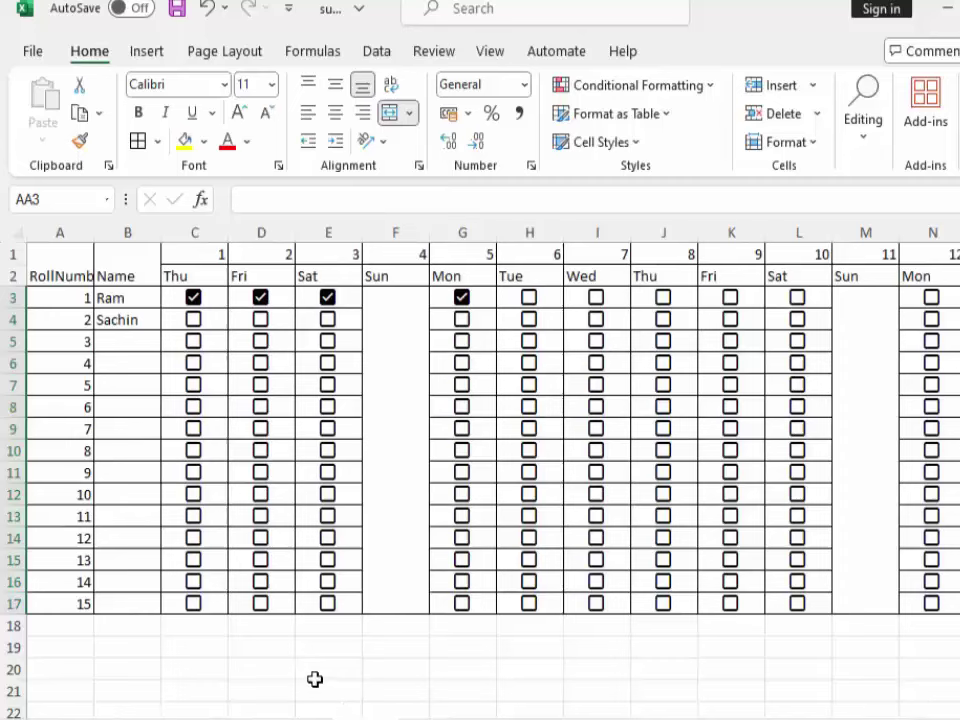
# - AutoFit column A so the RollNumber header shows in full
pyautogui.click(87, 259)
pyautogui.hotkey('alt', 'h')
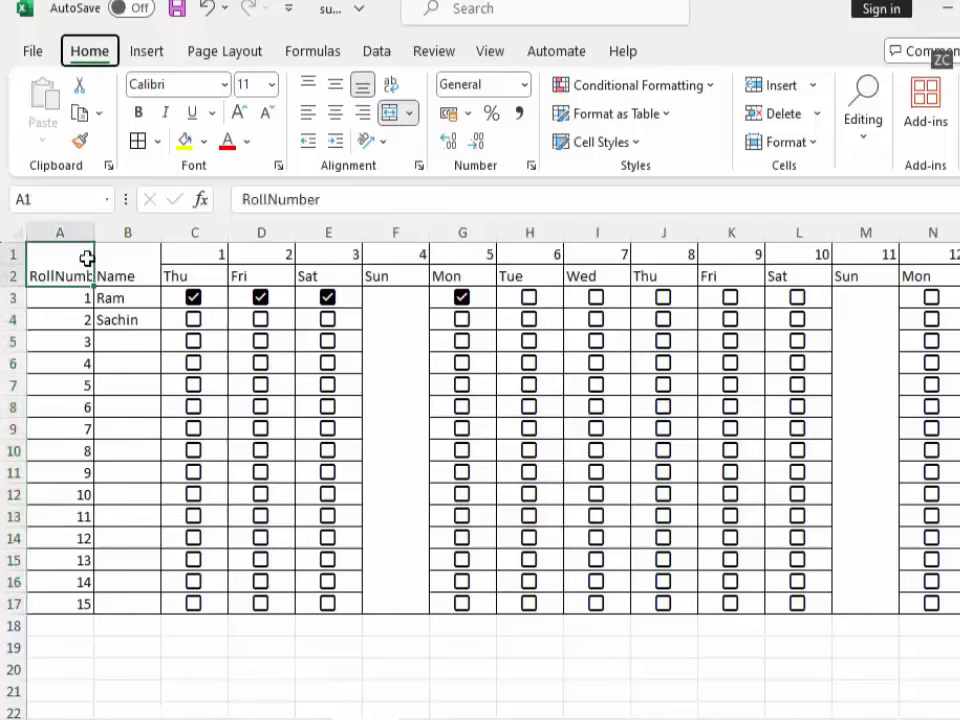
pyautogui.press('o')
pyautogui.press('i')
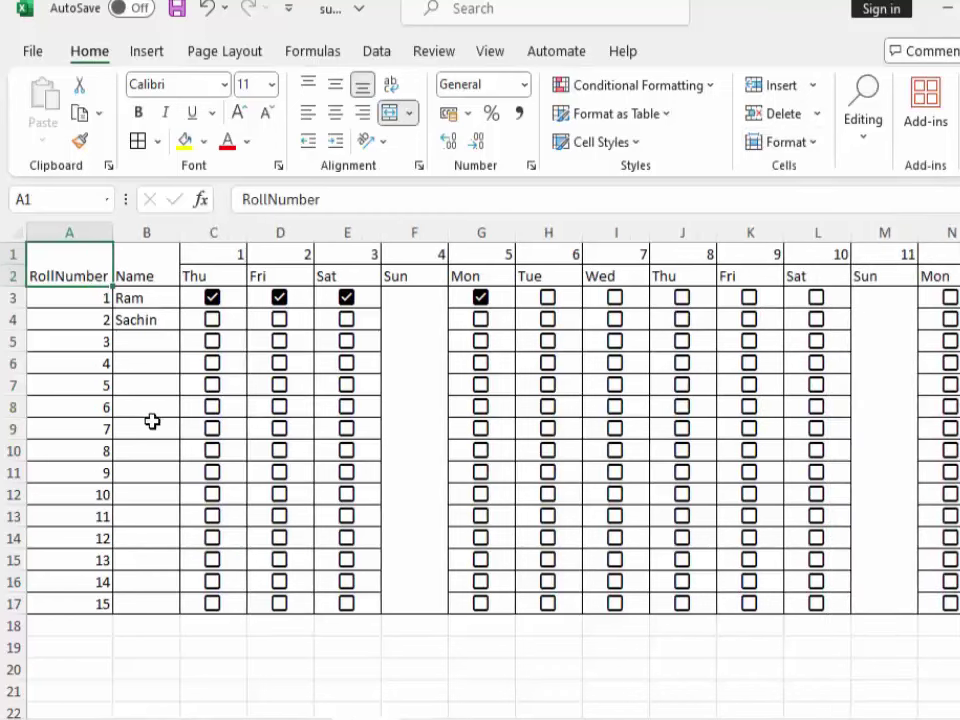
# - Pick student names from the dropdown for cells B9, B5 and B6
pyautogui.click(152, 421)
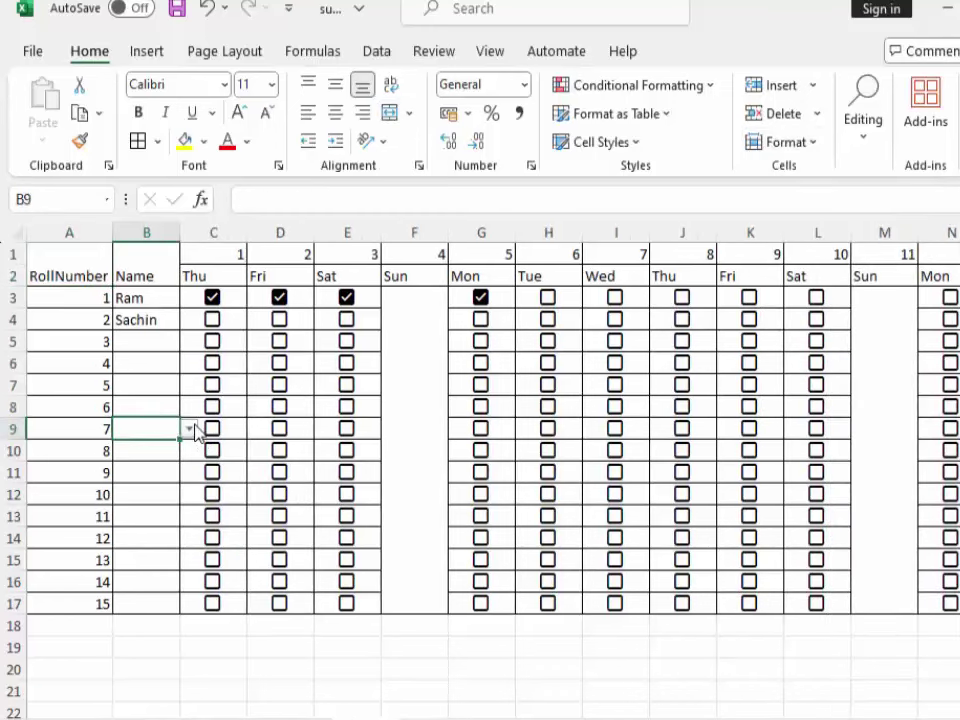
pyautogui.click(189, 429)
pyautogui.click(153, 523)
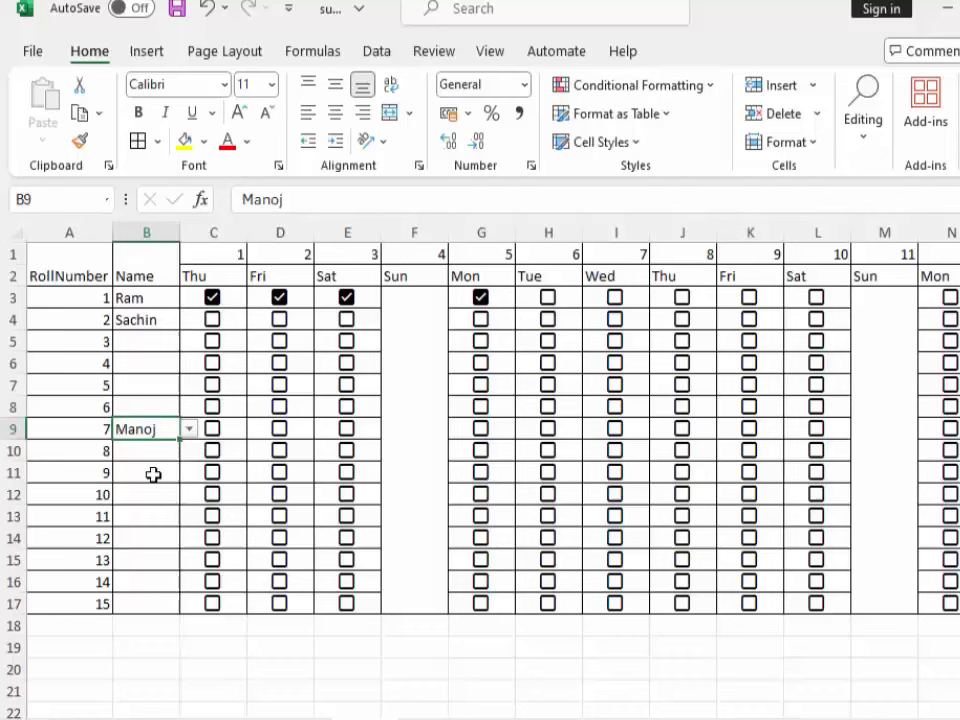
pyautogui.click(152, 345)
pyautogui.click(189, 341)
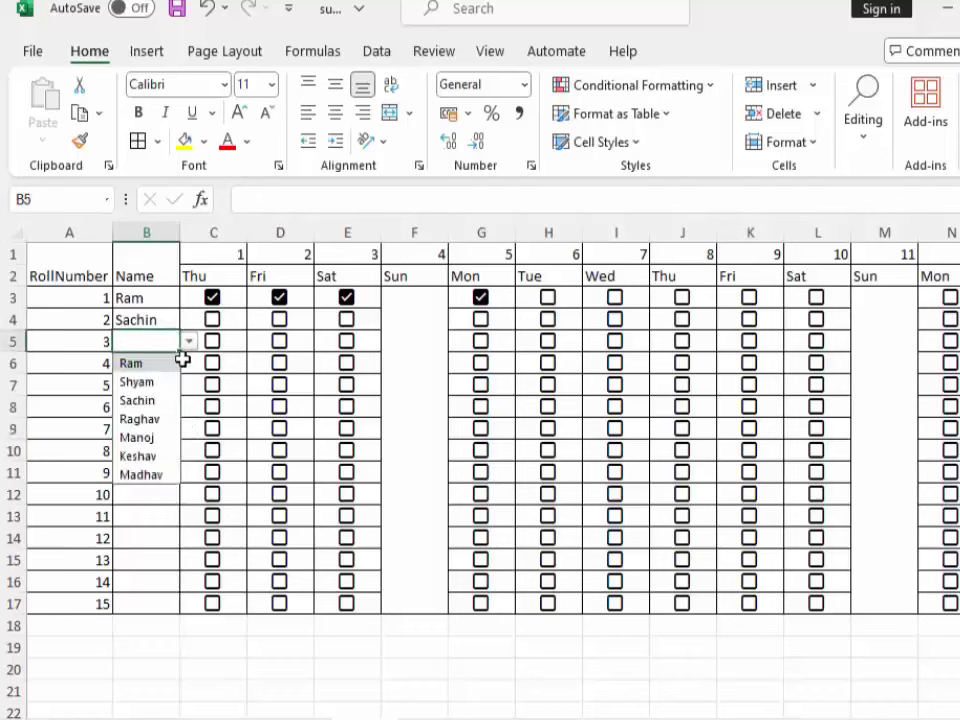
pyautogui.click(148, 400)
pyautogui.click(142, 365)
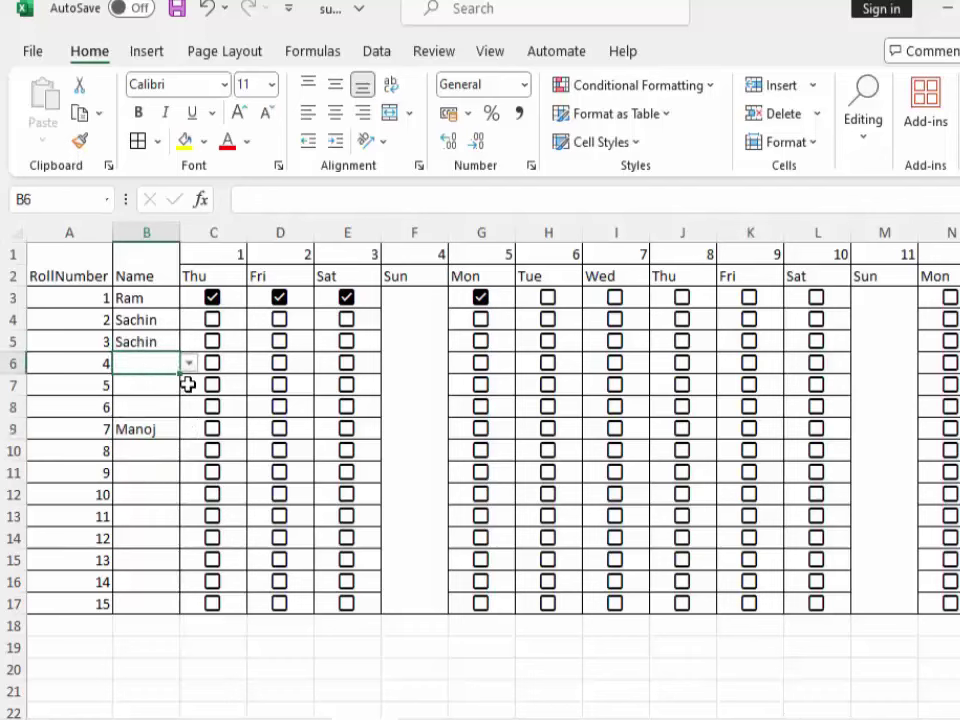
pyautogui.click(189, 364)
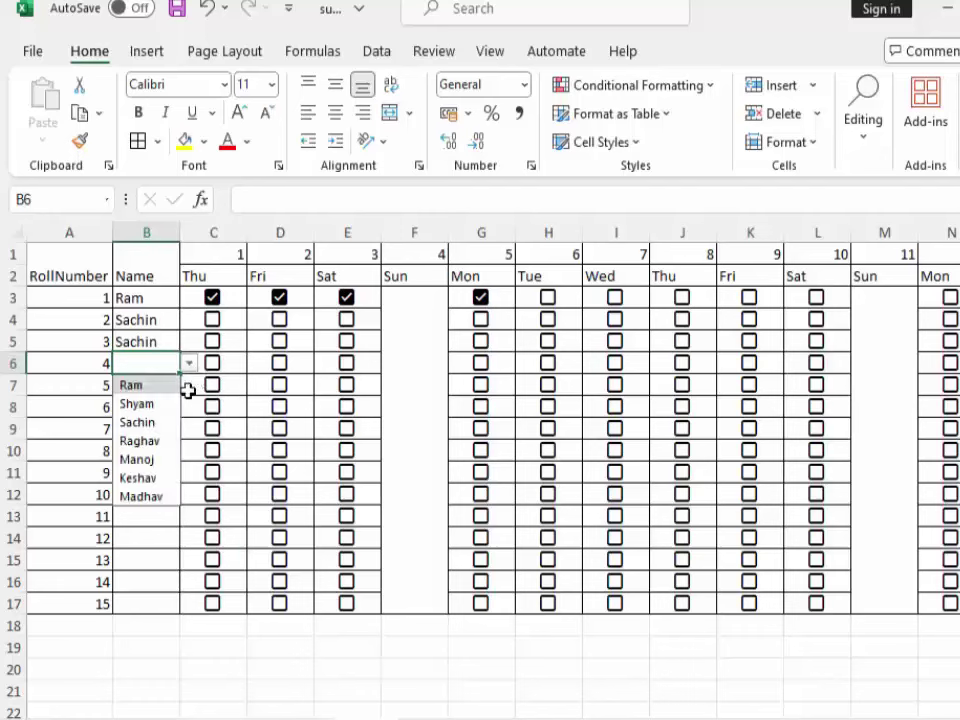
pyautogui.click(160, 457)
# - Change B5 to a different name from the Name dropdown list
pyautogui.click(167, 343)
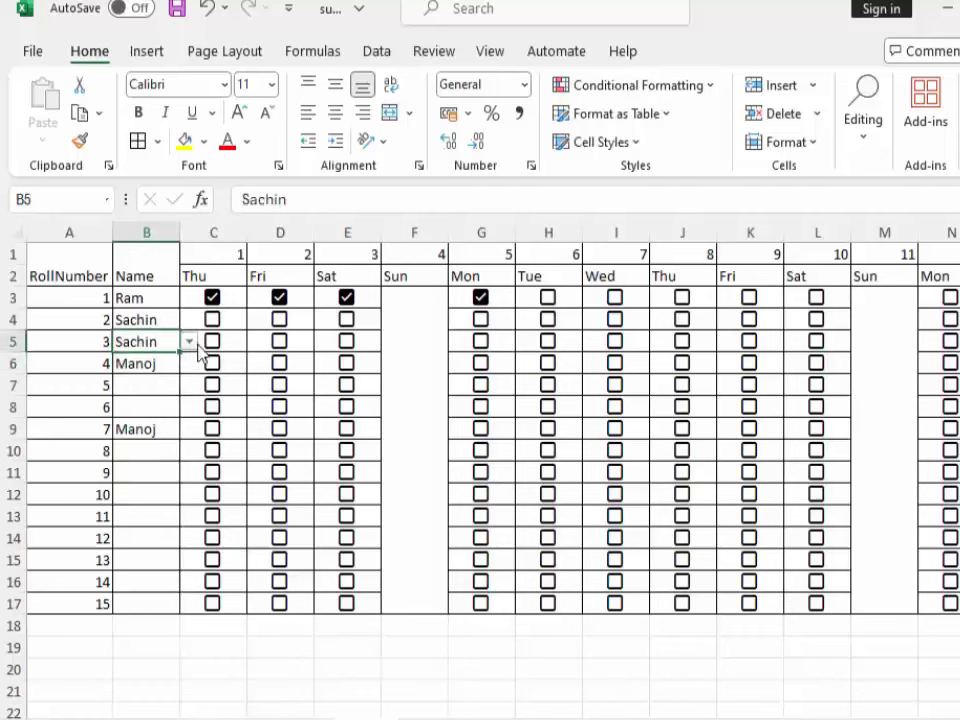
pyautogui.click(197, 343)
pyautogui.click(158, 343)
pyautogui.click(189, 341)
pyautogui.click(155, 478)
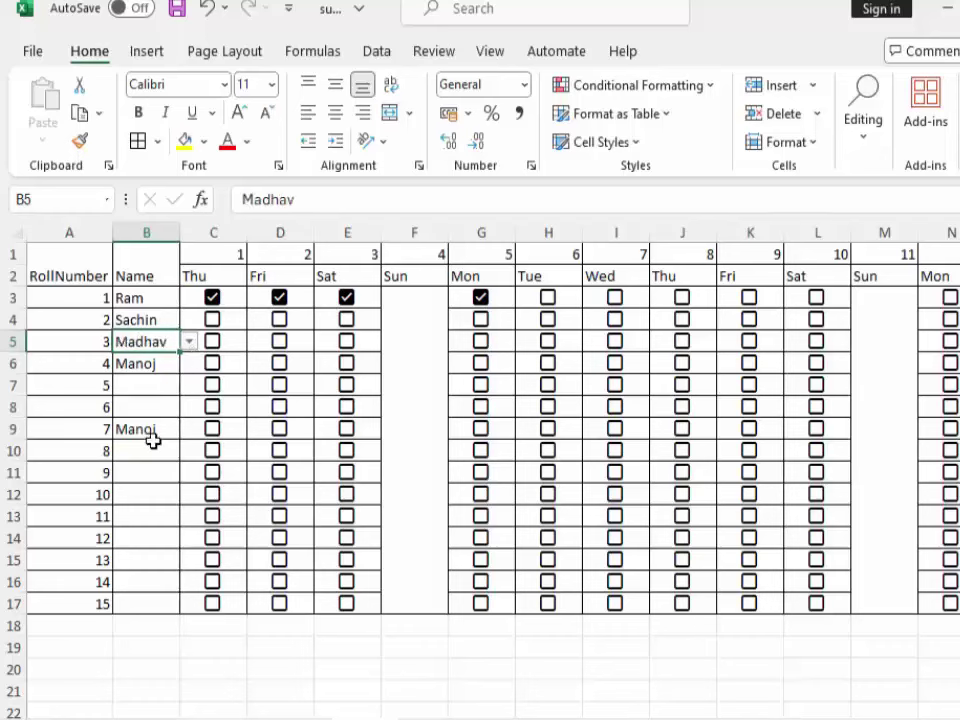
pyautogui.click(152, 383)
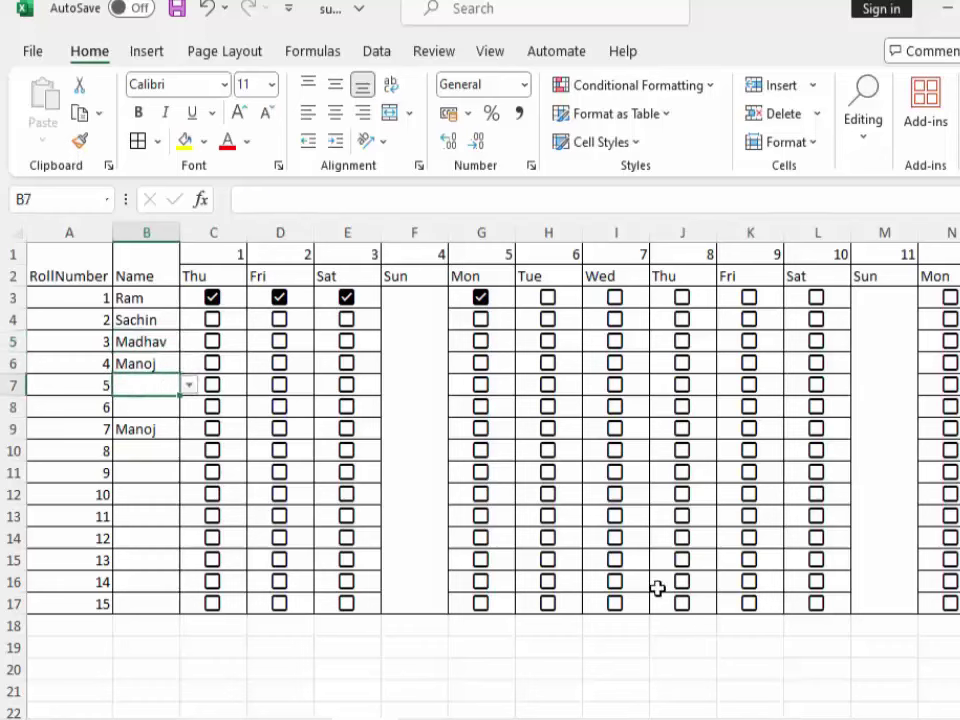